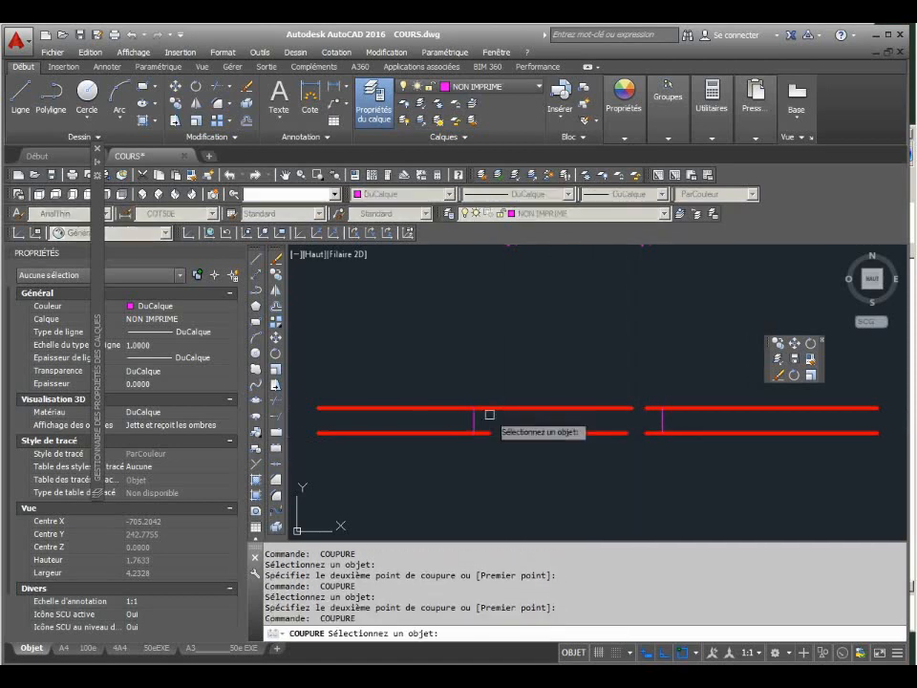
pyautogui.press('Escape')
pyautogui.write('cf')
pyautogui.press('Return')
pyautogui.scroll(-3, 660, 488)
pyautogui.scroll(3, 664, 459)
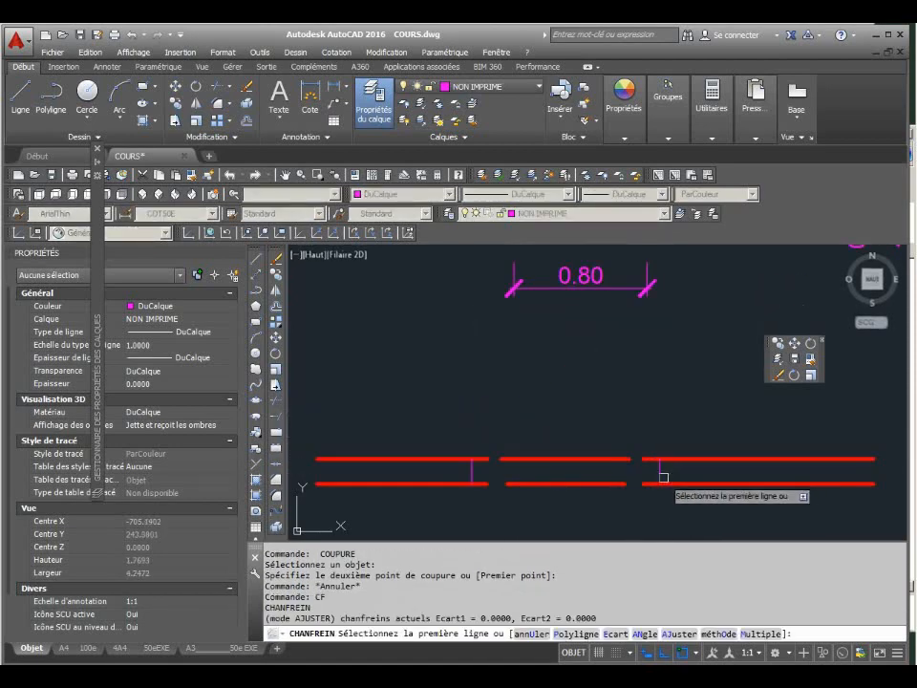
pyautogui.press('Escape')
pyautogui.press('Escape')
pyautogui.write('z')
pyautogui.press('Escape')
pyautogui.moveTo(610, 360)
pyautogui.mouseDown()
pyautogui.moveTo(622, 398)
pyautogui.moveTo(609, 430)
pyautogui.mouseUp()
pyautogui.write('p')
pyautogui.press('Escape')
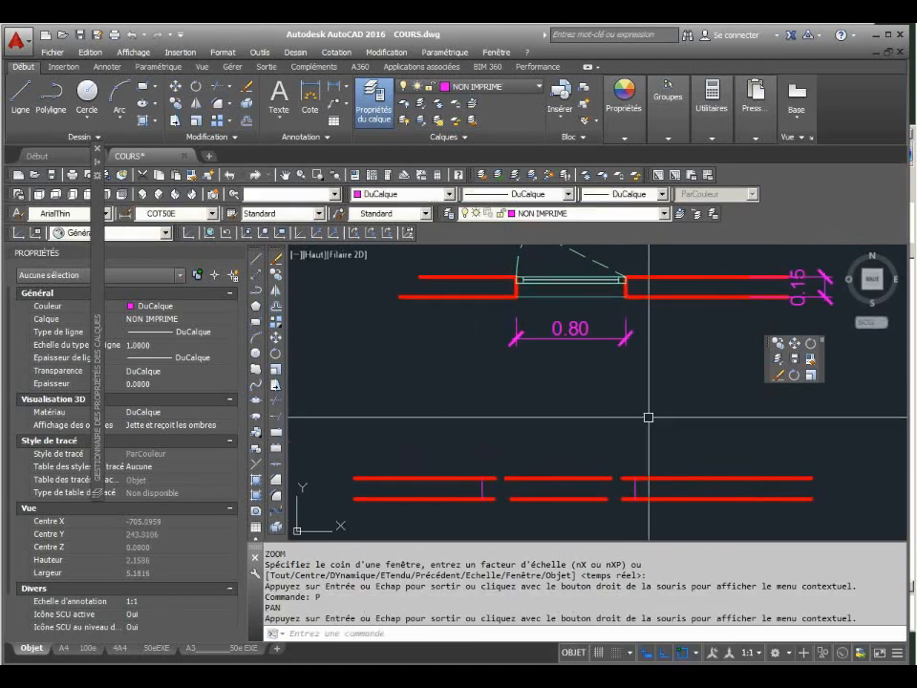
# Switch to the clean full-screen drawing view and hide the command line.
pyautogui.hotkey('ctrl', '0')
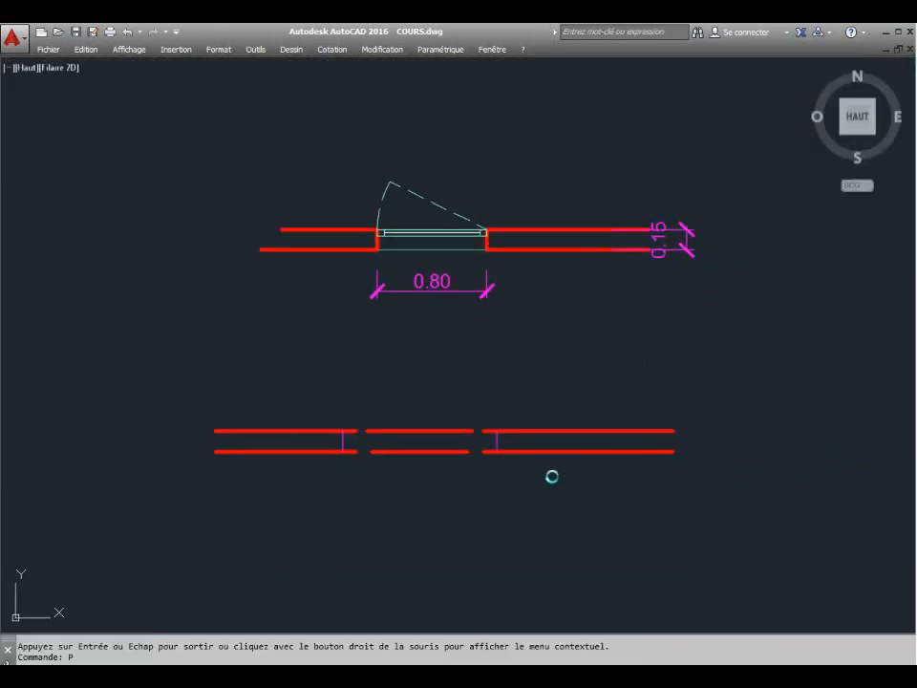
pyautogui.hotkey('ctrl', '9')
pyautogui.press('Return')
# Chamfer the outer wall lines with the two magenta jamb lines to close both wall ends of the lower wall.
pyautogui.write('cf')
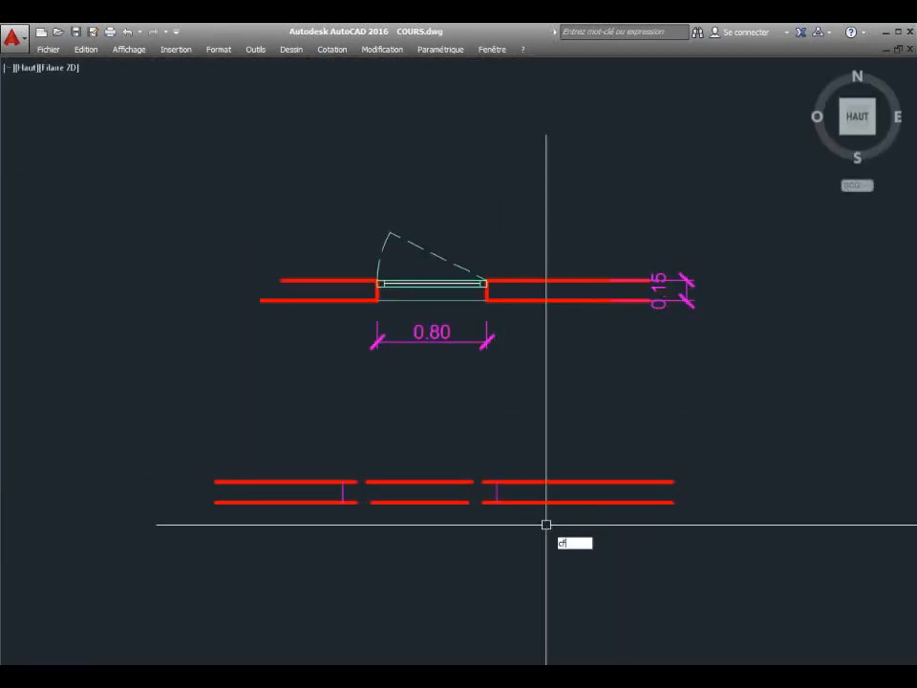
pyautogui.press('Return')
pyautogui.click(512, 503)
pyautogui.click(497, 493)
pyautogui.press('Return')
pyautogui.click(507, 482)
pyautogui.click(497, 491)
pyautogui.press('Return')
pyautogui.click(322, 502)
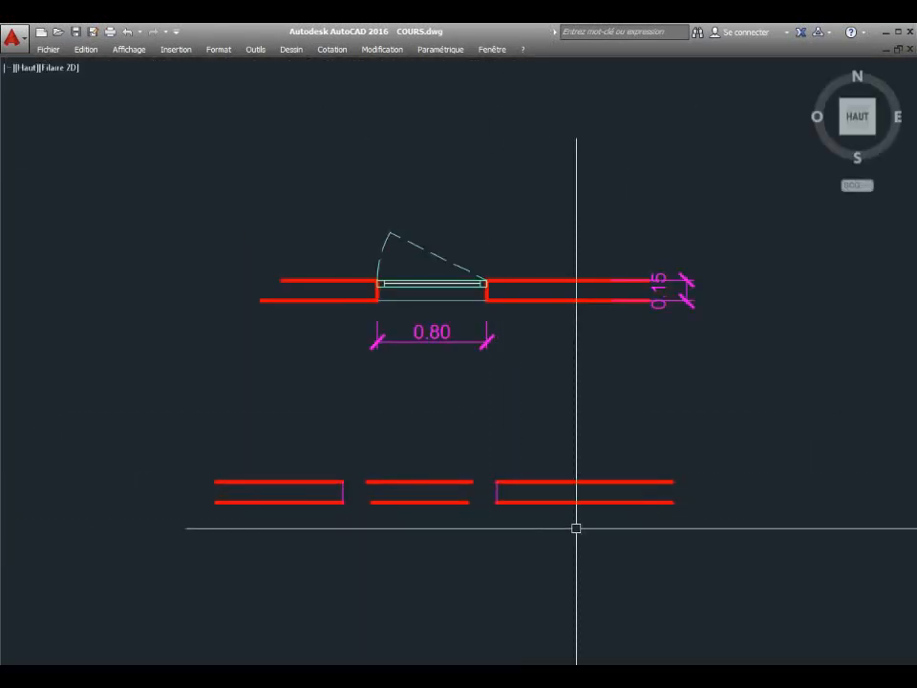
# Match the properties of the red wall lines onto the two magenta jamb lines of the lower wall.
pyautogui.write('cor')
pyautogui.press('Return')
pyautogui.click(520, 520)
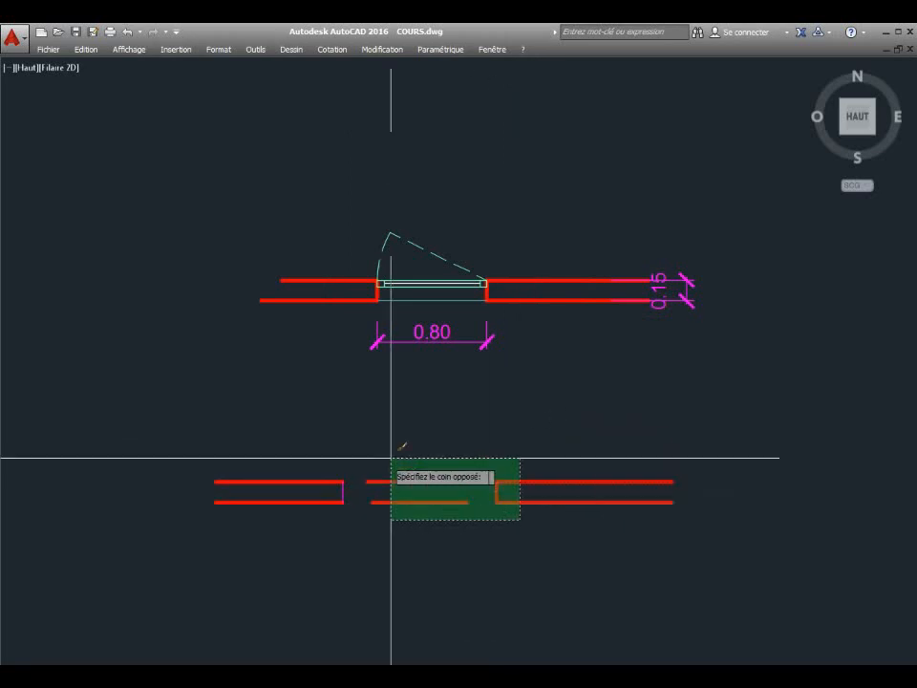
pyautogui.click(326, 458)
pyautogui.press('Return')
# Extend both middle wall segments at each end to the jamb lines of the lower wall.
pyautogui.write('pr')
pyautogui.press('Return')
pyautogui.press('Return')
pyautogui.click(449, 482)
pyautogui.click(430, 502)
pyautogui.click(381, 501)
pyautogui.click(385, 482)
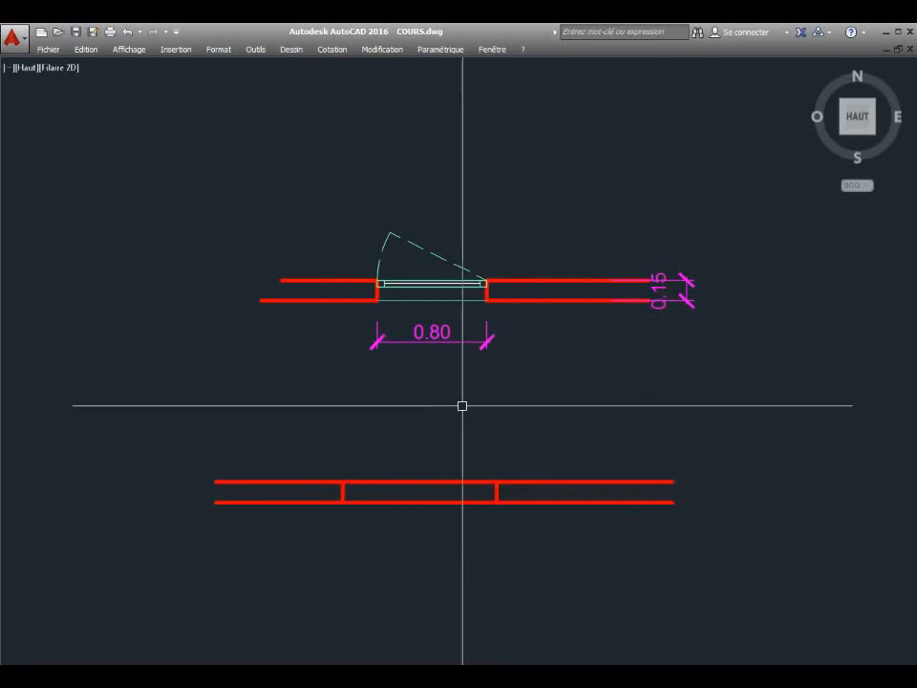
# Match the properties of the thin line across the upper door opening onto the two lines across the lower opening.
pyautogui.write('cor')
pyautogui.press('Return')
pyautogui.click(431, 301)
pyautogui.click(410, 482)
pyautogui.click(410, 502)
pyautogui.press('Return')
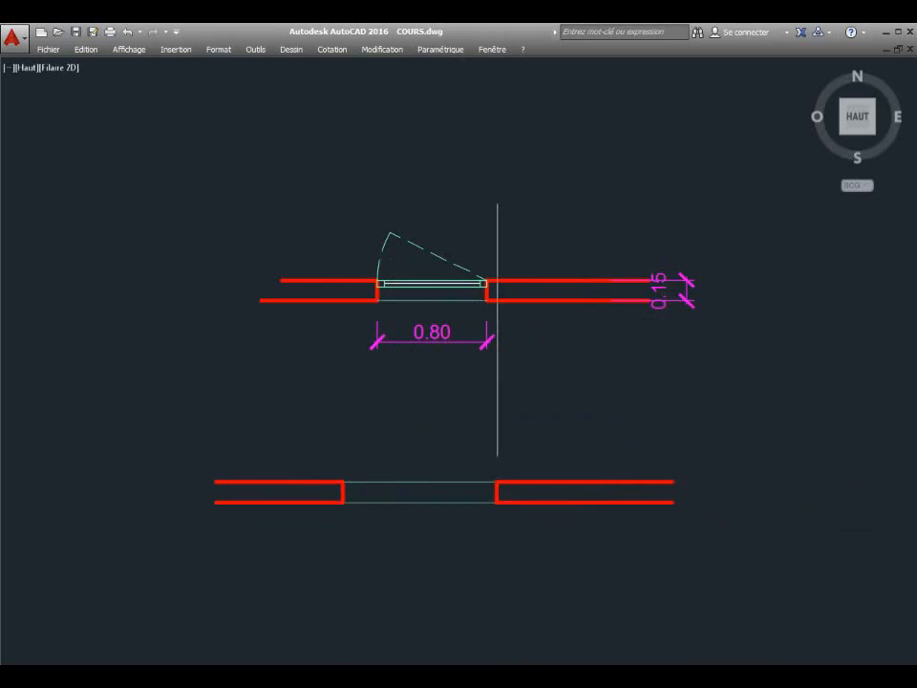
# Restore the full interface and put the upper line across the lower wall opening on the Vu layer.
pyautogui.hotkey('ctrl', '0')
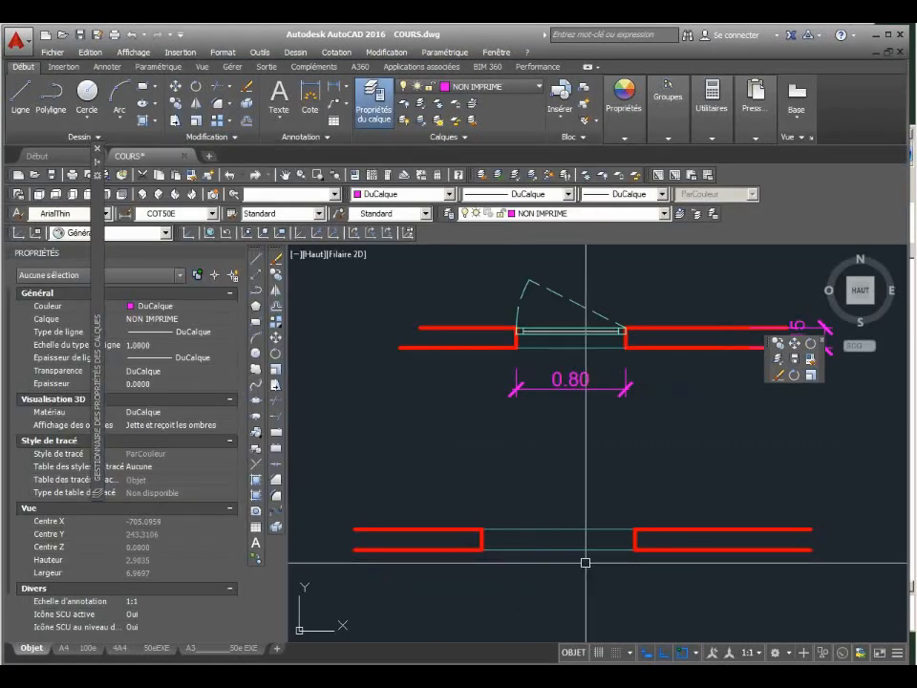
pyautogui.click(589, 529)
pyautogui.click(564, 213)
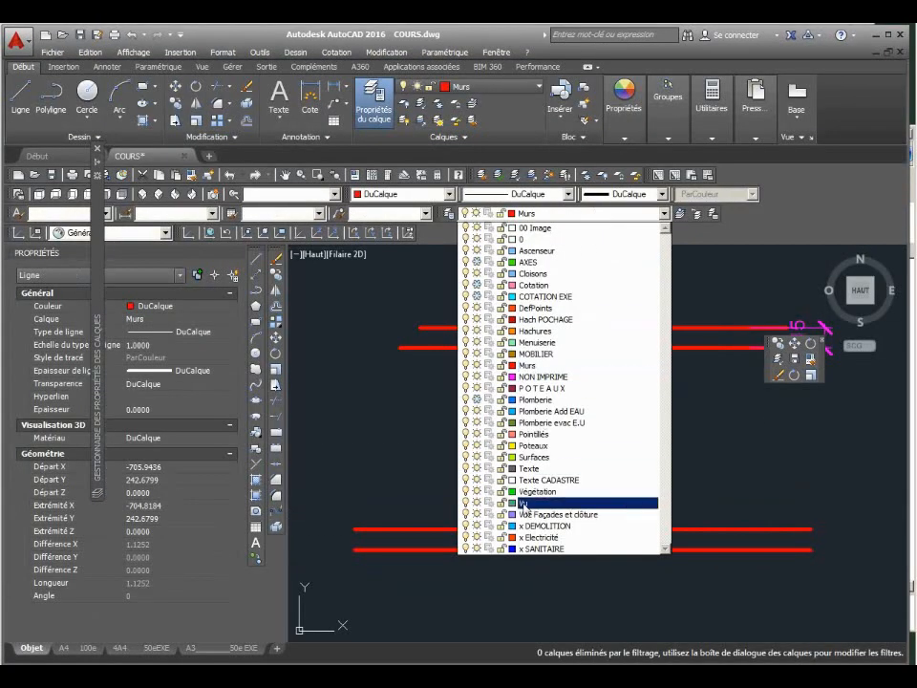
pyautogui.click(604, 506)
pyautogui.press('Escape')
# Draw two vertical guide lines from the lower corners of the upper door opening down past the lower wall.
pyautogui.write('l')
pyautogui.press('Return')
pyautogui.click(626, 348)
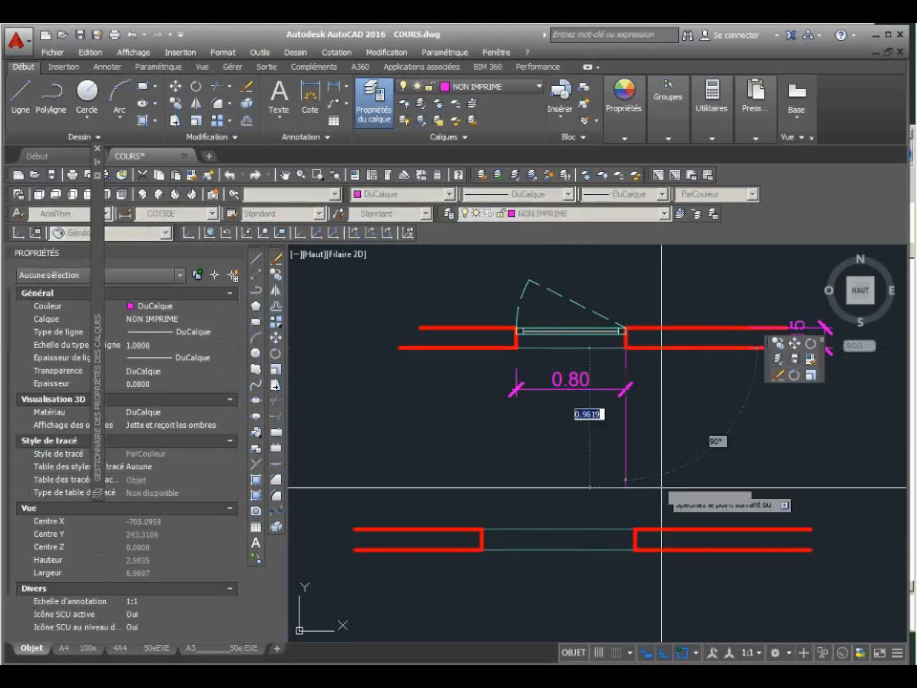
pyautogui.click(657, 604)
pyautogui.press('Return')
pyautogui.press('Return')
pyautogui.click(517, 348)
pyautogui.click(591, 614)
pyautogui.press('Return')
# Stretch the two jamb ends of the lower wall inward to meet the vertical guide lines.
pyautogui.click(660, 573)
pyautogui.click(612, 509)
pyautogui.click(635, 529)
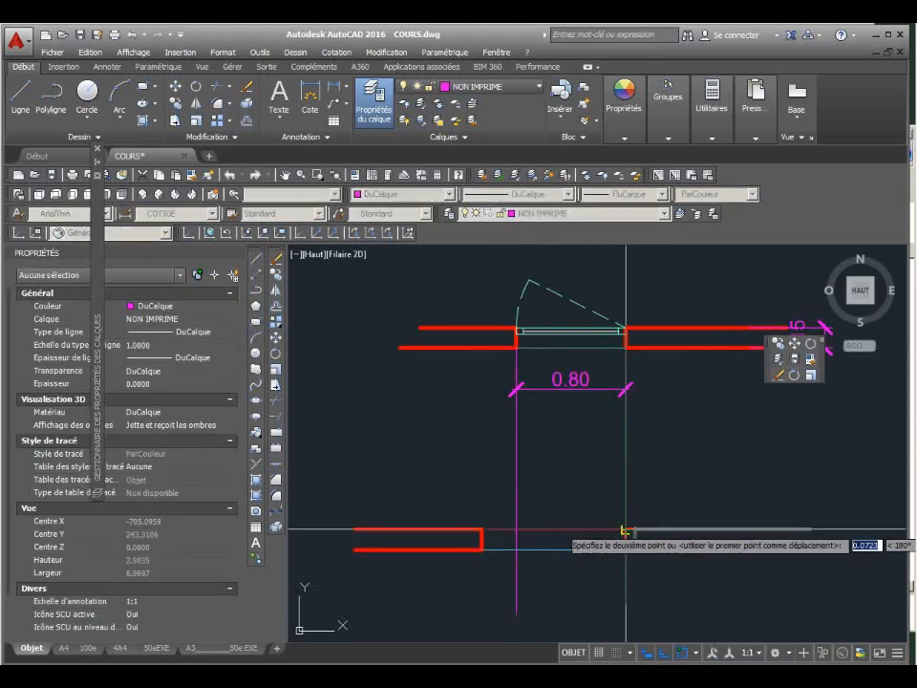
pyautogui.click(626, 529)
pyautogui.click(495, 568)
pyautogui.click(463, 511)
pyautogui.press('Return')
pyautogui.click(482, 530)
pyautogui.click(517, 530)
# Erase the two vertical magenta guide lines between the walls.
pyautogui.click(669, 486)
pyautogui.click(497, 449)
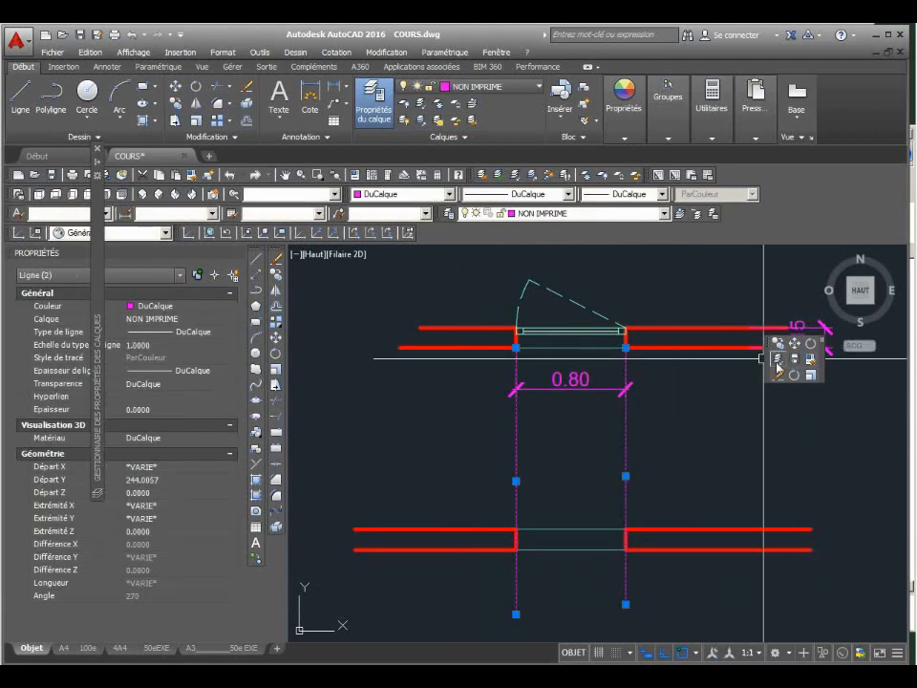
pyautogui.click(779, 375)
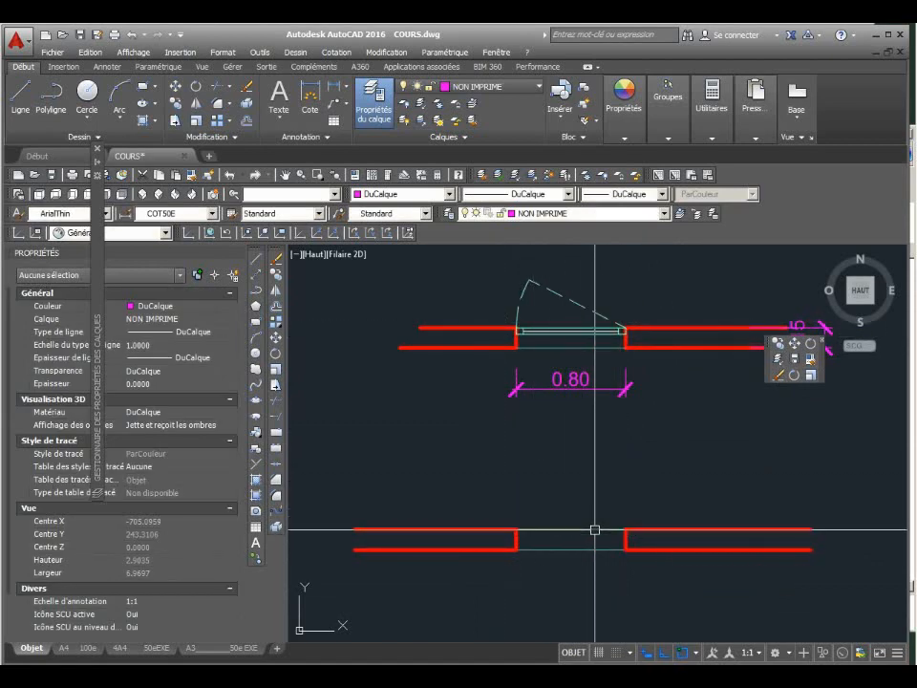
# Copy the door from the upper wall down into the opening of the lower wall, aligned on the walls' upper lines.
pyautogui.click(600, 333)
pyautogui.click(778, 343)
pyautogui.click(672, 328)
pyautogui.click(671, 530)
pyautogui.press('Return')
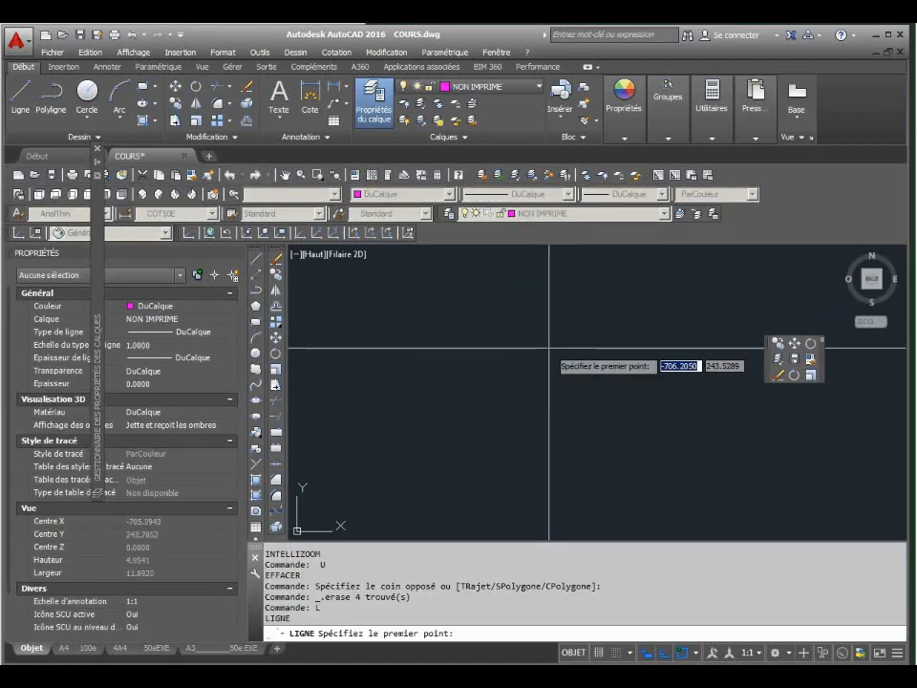
# Draw a horizontal line continued by a vertical line downward, forming a right-angled corner in the empty area.
pyautogui.click(550, 347)
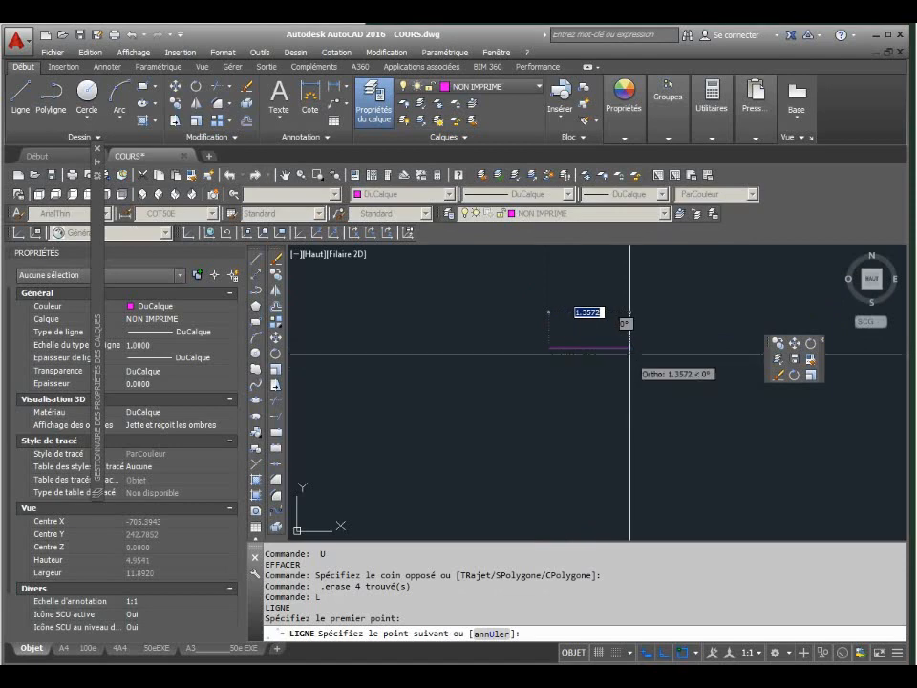
pyautogui.click(664, 349)
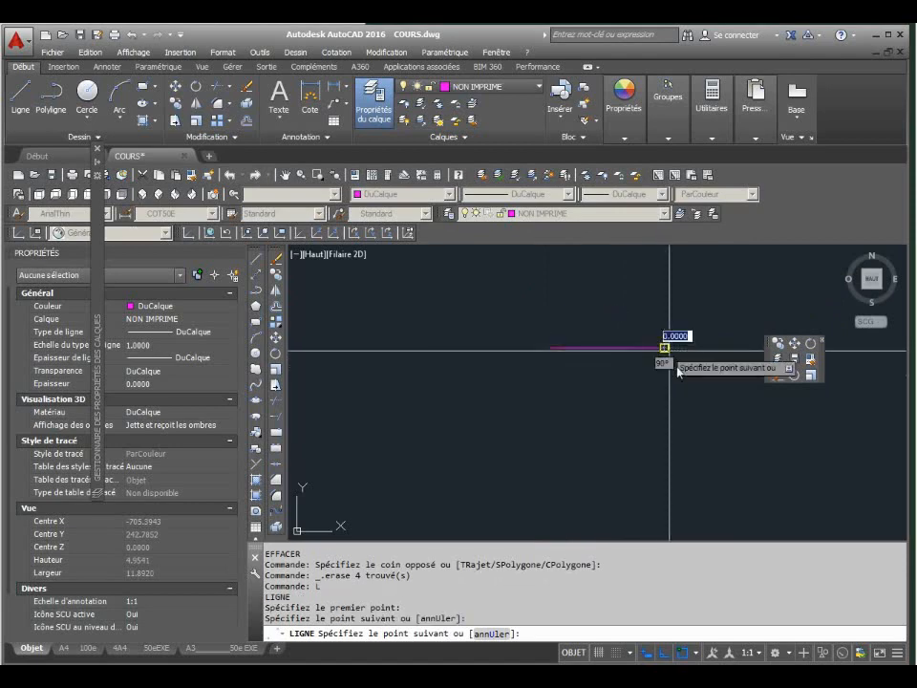
pyautogui.click(660, 462)
pyautogui.press('Escape')
# Draw a short horizontal line beside the corner and a separate vertical line below its right end, leaving a gap between them.
pyautogui.write('p')
pyautogui.press('Return')
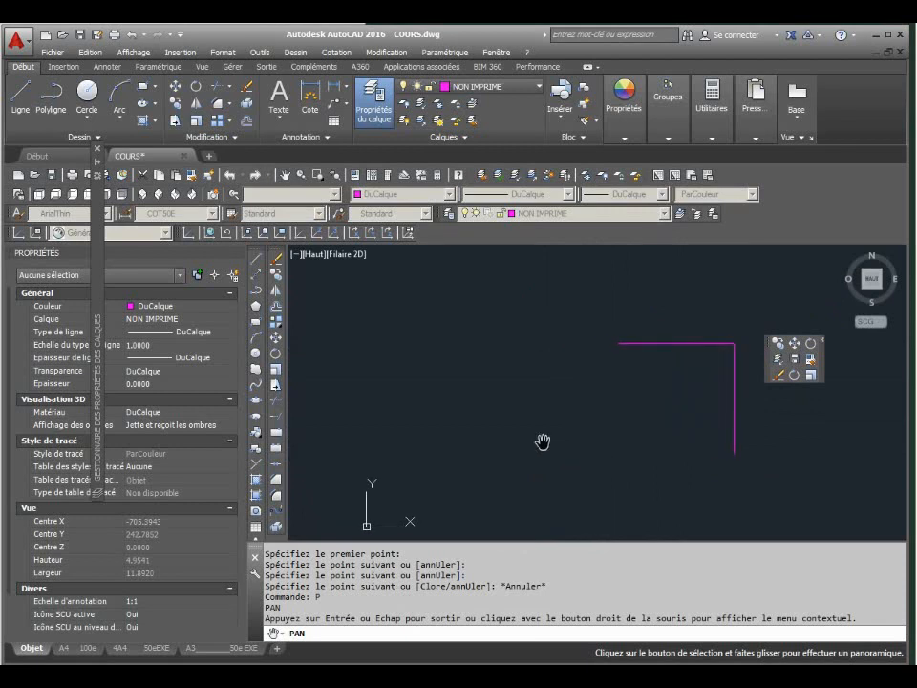
pyautogui.press('Escape')
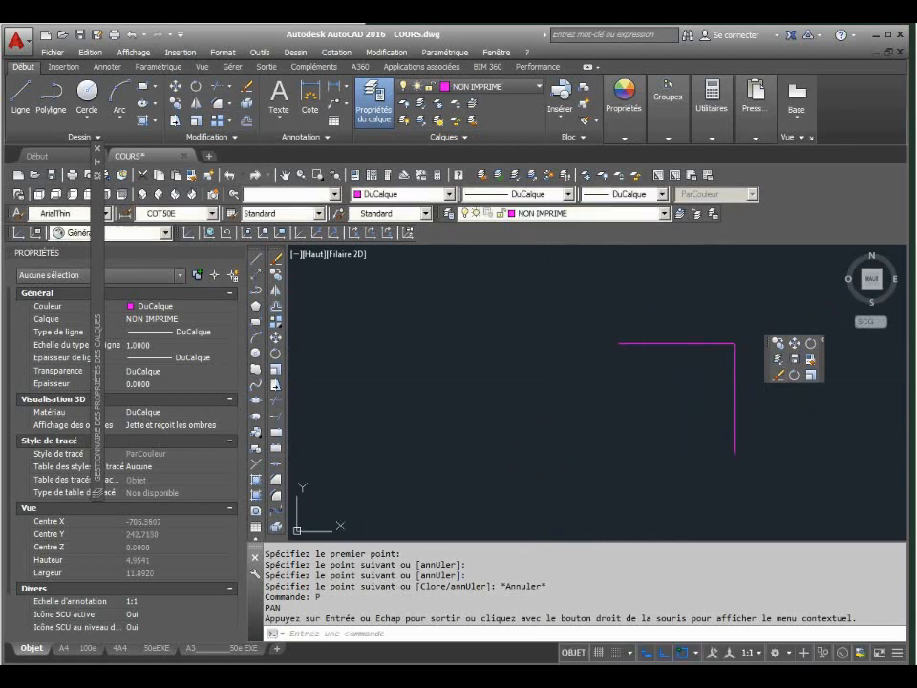
pyautogui.write('l')
pyautogui.press('Return')
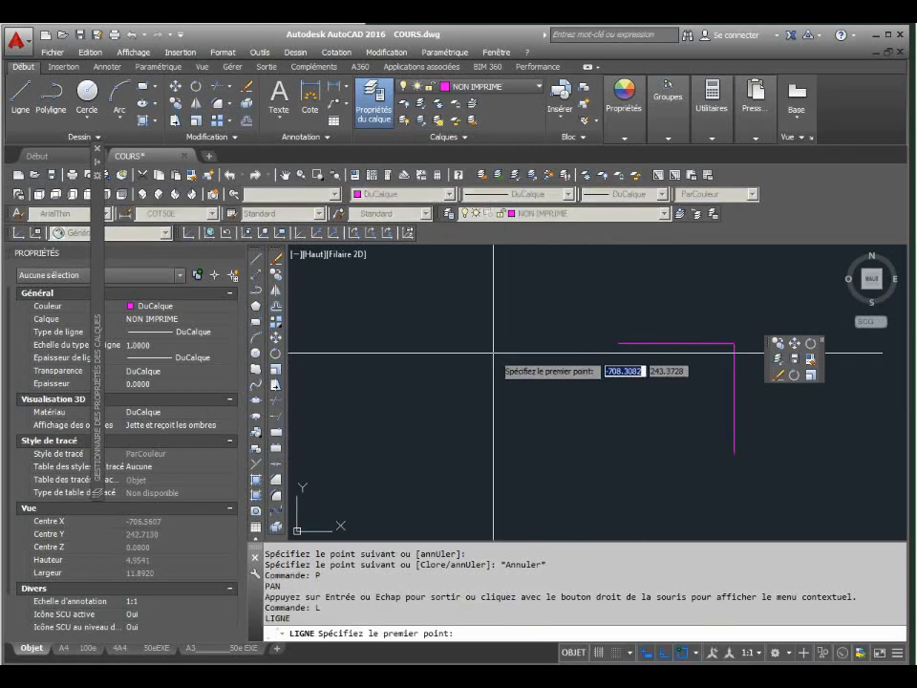
pyautogui.click(492, 354)
pyautogui.click(551, 363)
pyautogui.press('Escape')
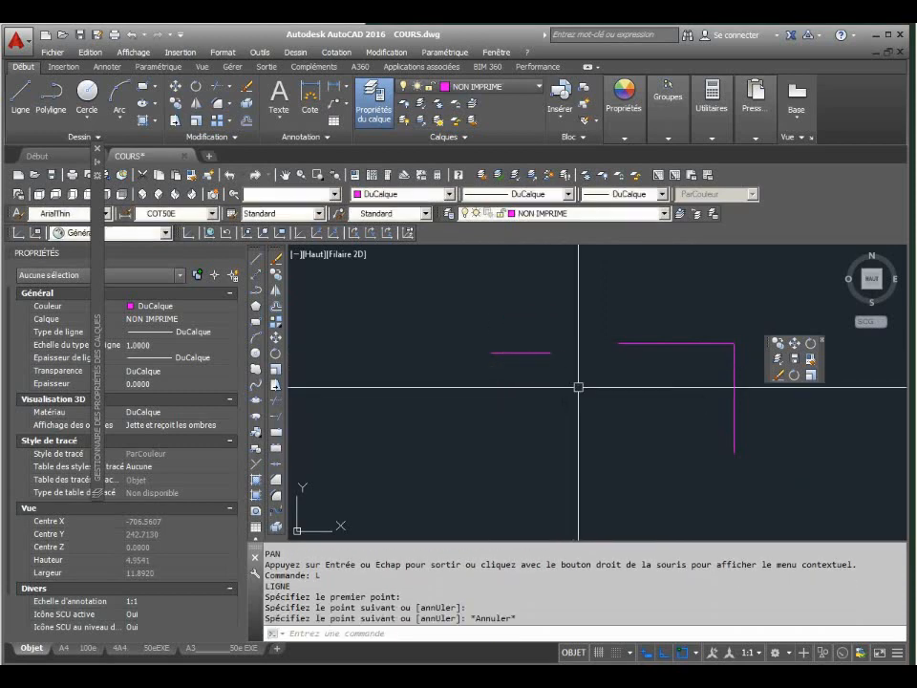
pyautogui.press('Return')
pyautogui.click(583, 381)
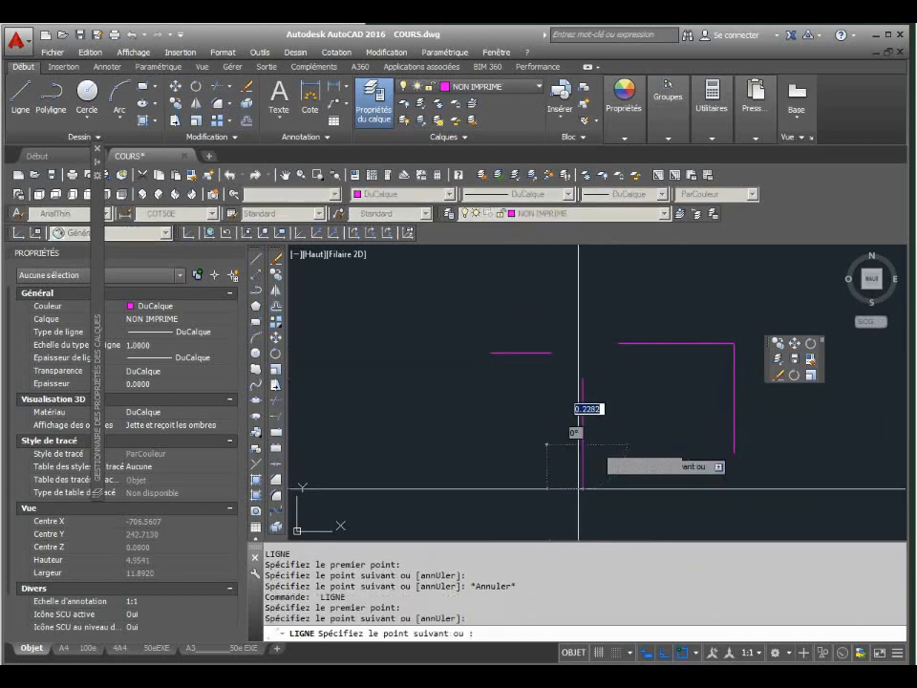
pyautogui.click(585, 444)
pyautogui.press('Escape')
# Draw a horizontal line farther left and a vertical line crossing it near its right end.
pyautogui.press('Return')
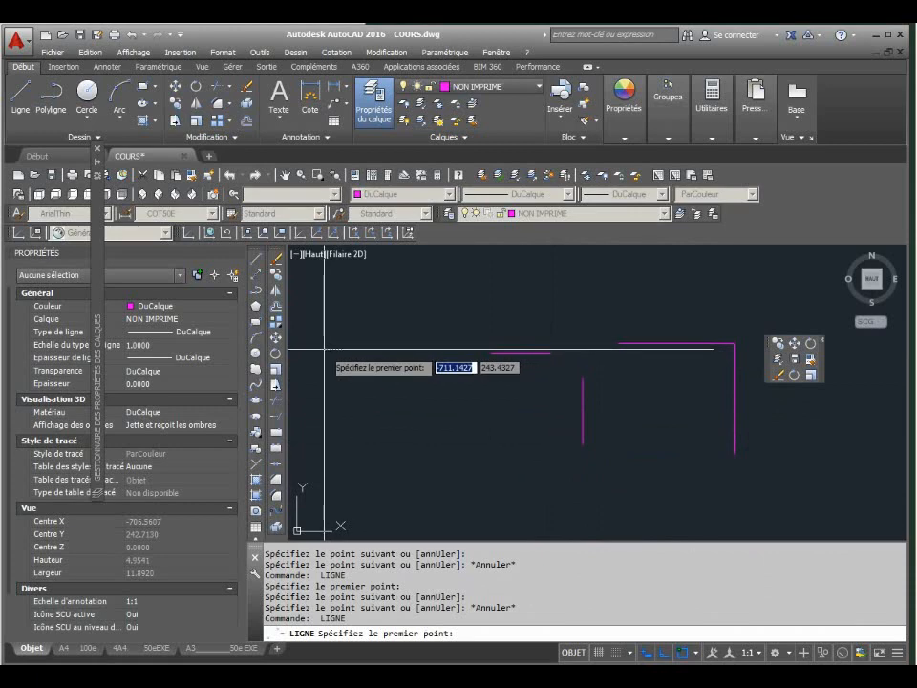
pyautogui.click(325, 349)
pyautogui.click(428, 348)
pyautogui.press('Escape')
pyautogui.press('Return')
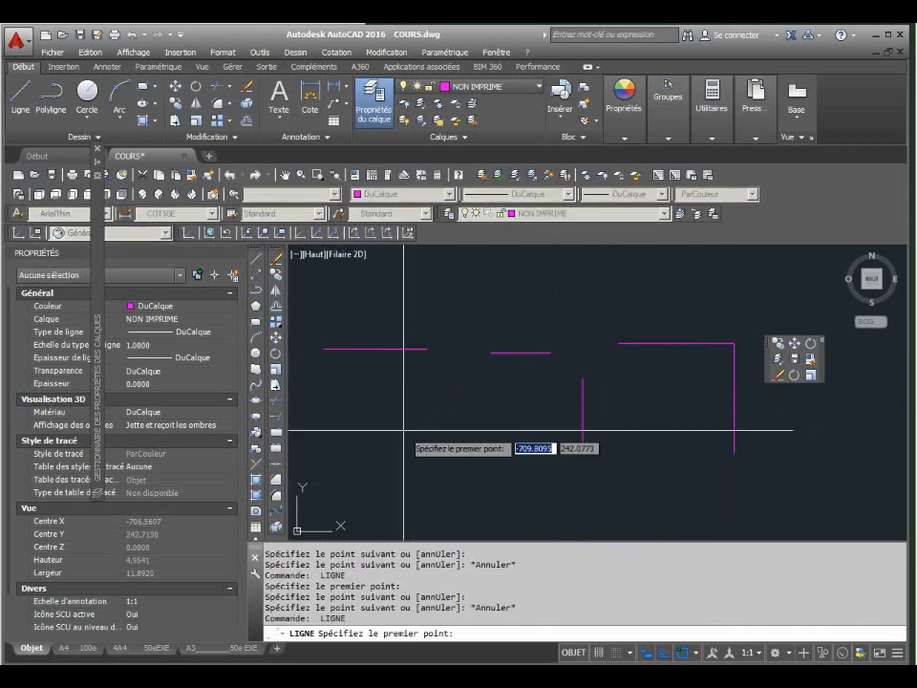
pyautogui.click(404, 323)
pyautogui.click(403, 430)
pyautogui.press('Escape')
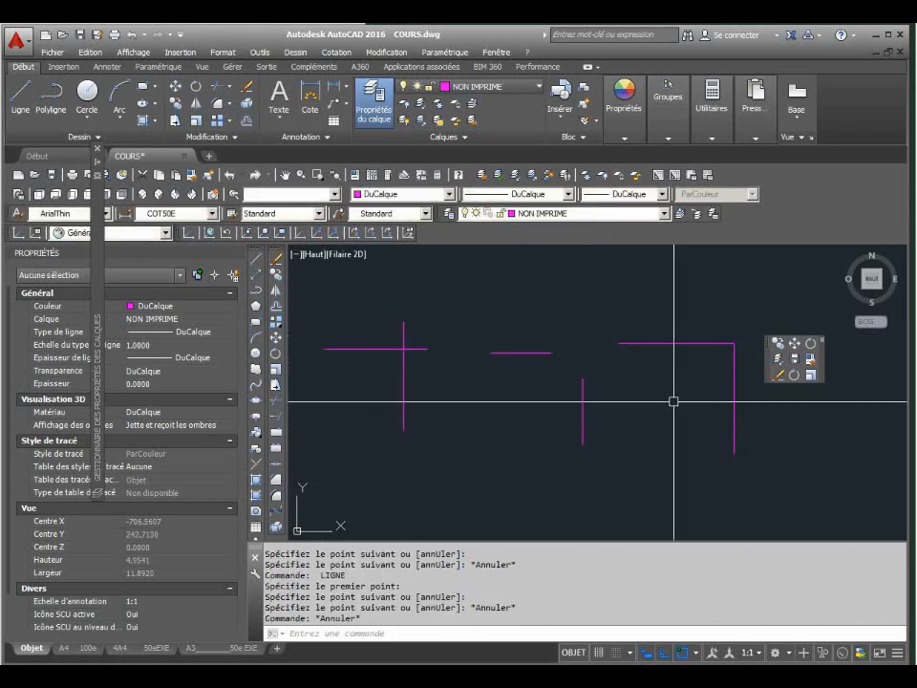
# Try the colour Bleu on the crossing pair and the separated pair of lines, and undo the colour change.
pyautogui.click(598, 474)
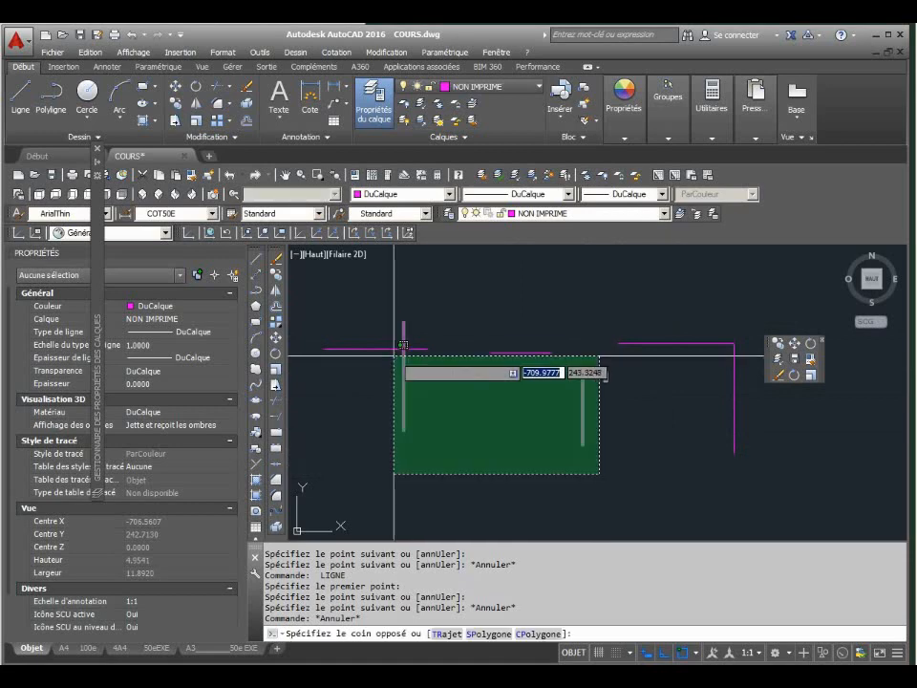
pyautogui.click(376, 314)
pyautogui.click(539, 214)
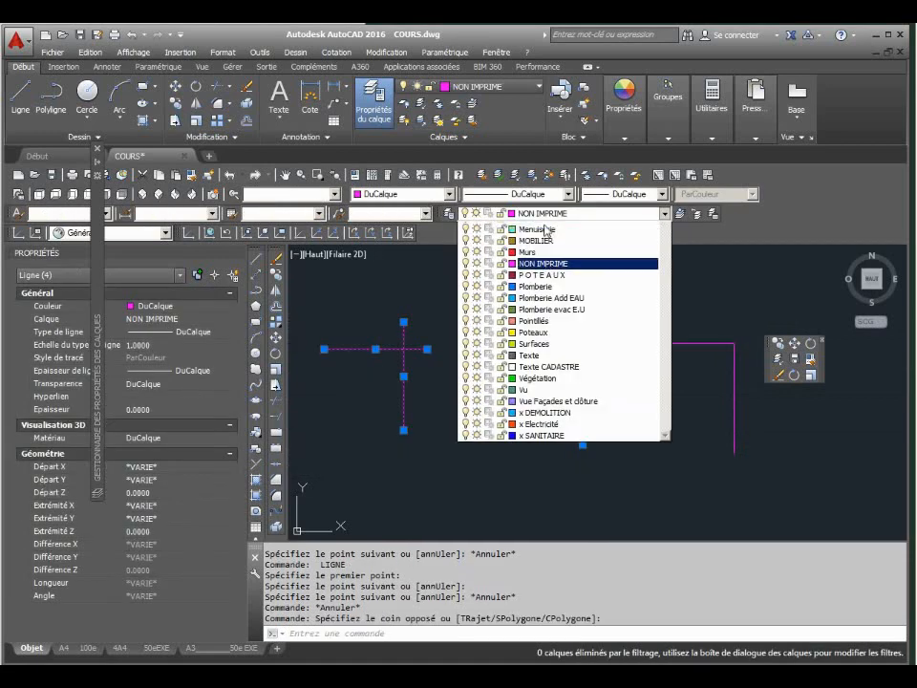
pyautogui.click(547, 216)
pyautogui.click(448, 194)
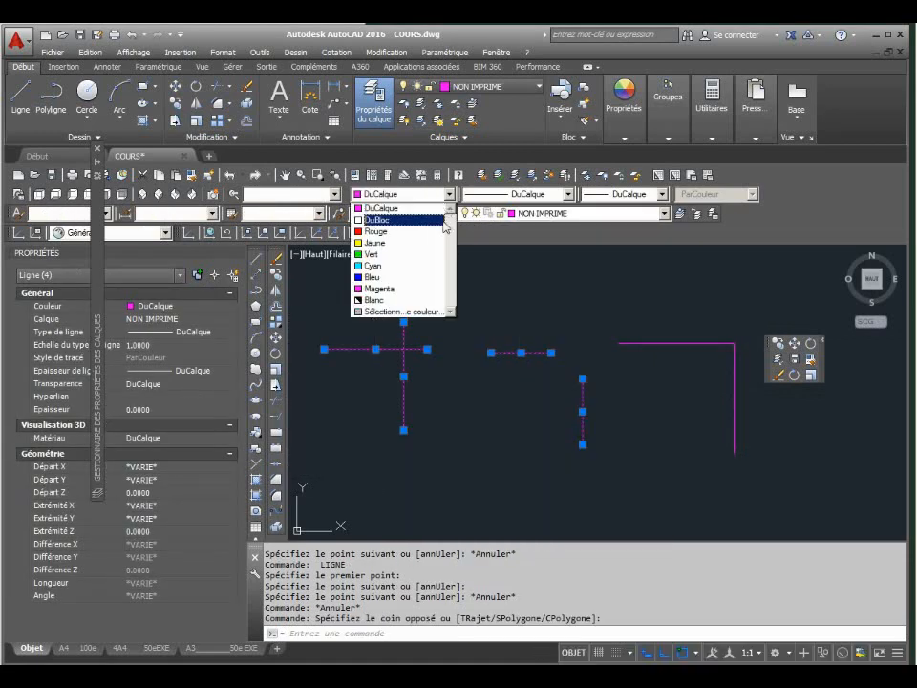
pyautogui.click(422, 283)
pyautogui.press('Escape')
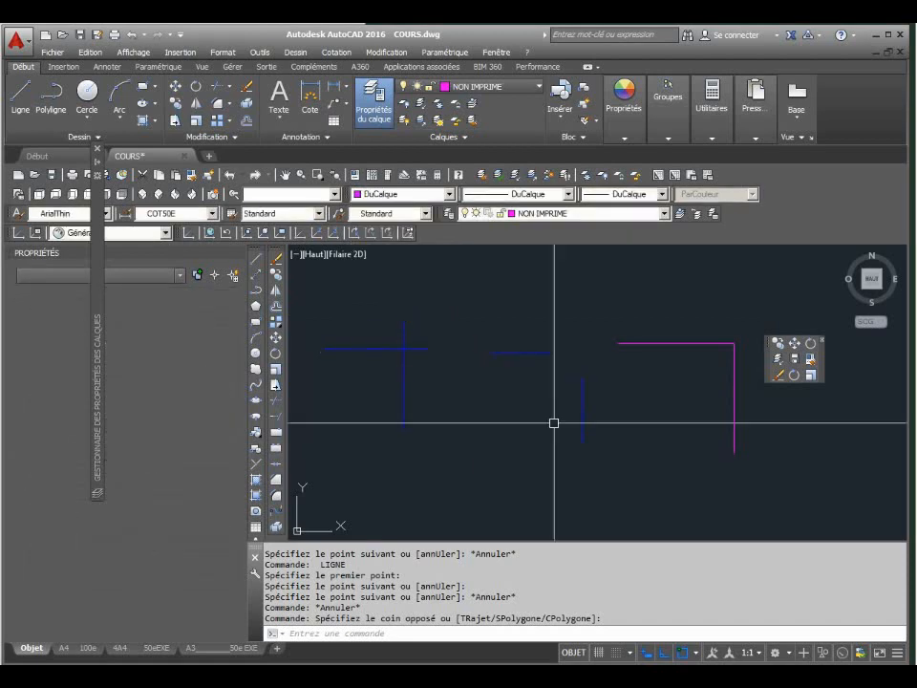
pyautogui.write('u')
pyautogui.press('Return')
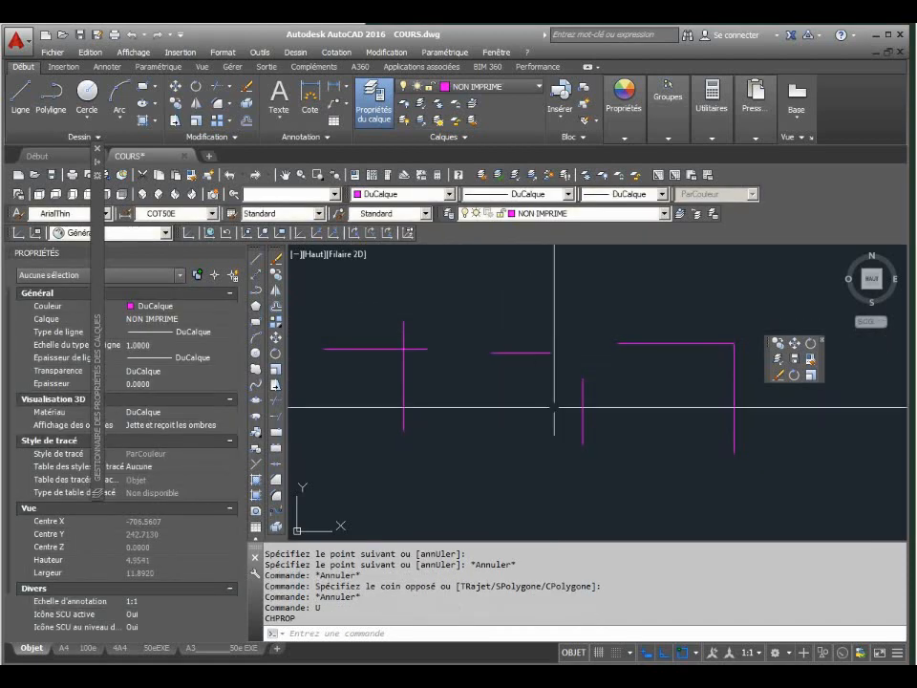
# Set the colour of the crossing pair and the separated pair of lines to Blanc.
pyautogui.click(600, 401)
pyautogui.click(395, 326)
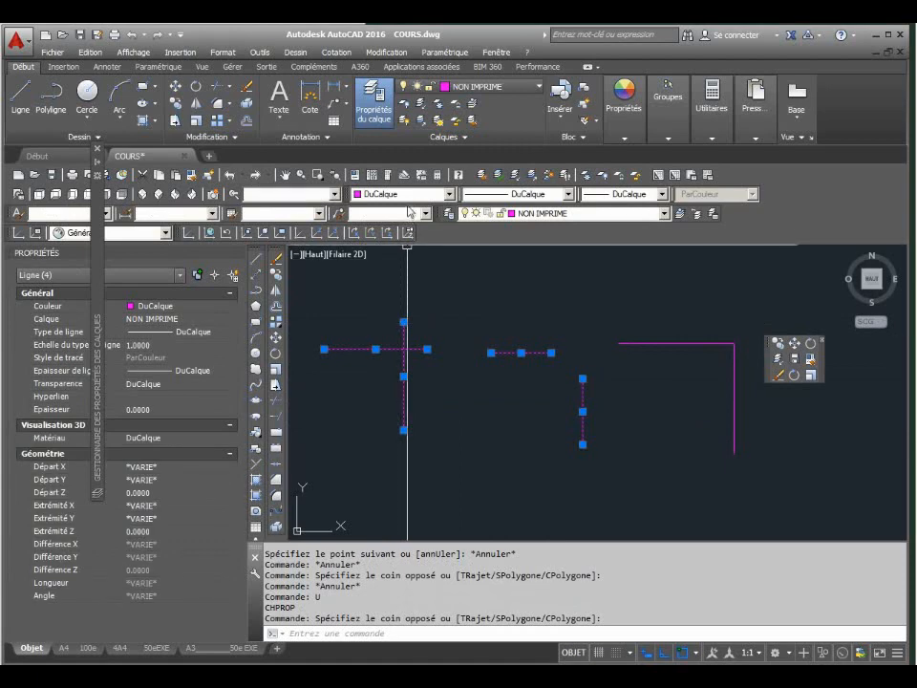
pyautogui.click(448, 194)
pyautogui.click(427, 302)
pyautogui.press('Escape')
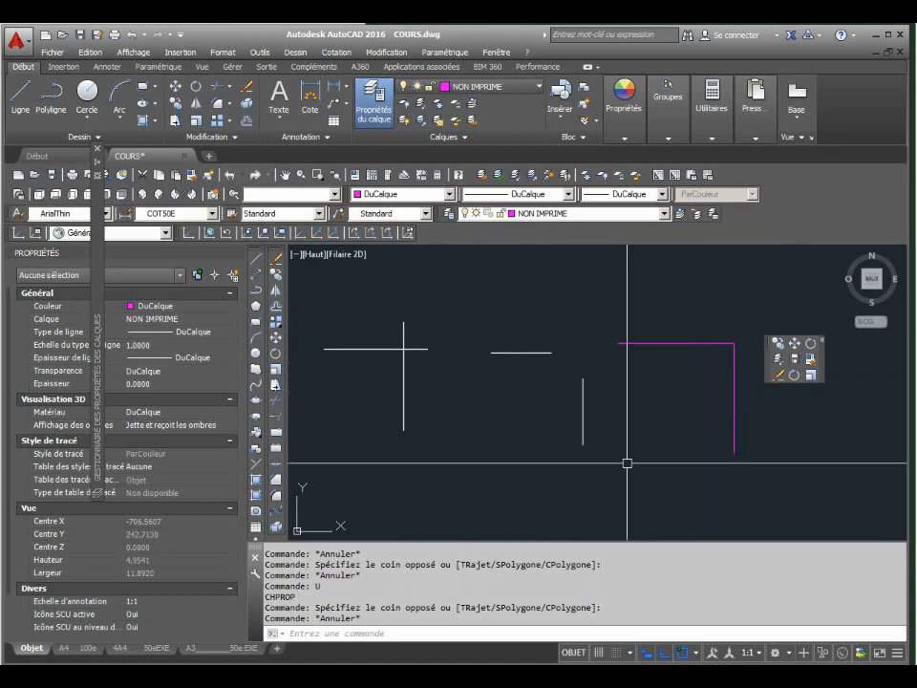
# Chamfer the two separated white lines with distances of 0 so that they meet in a square corner.
pyautogui.press('Return')
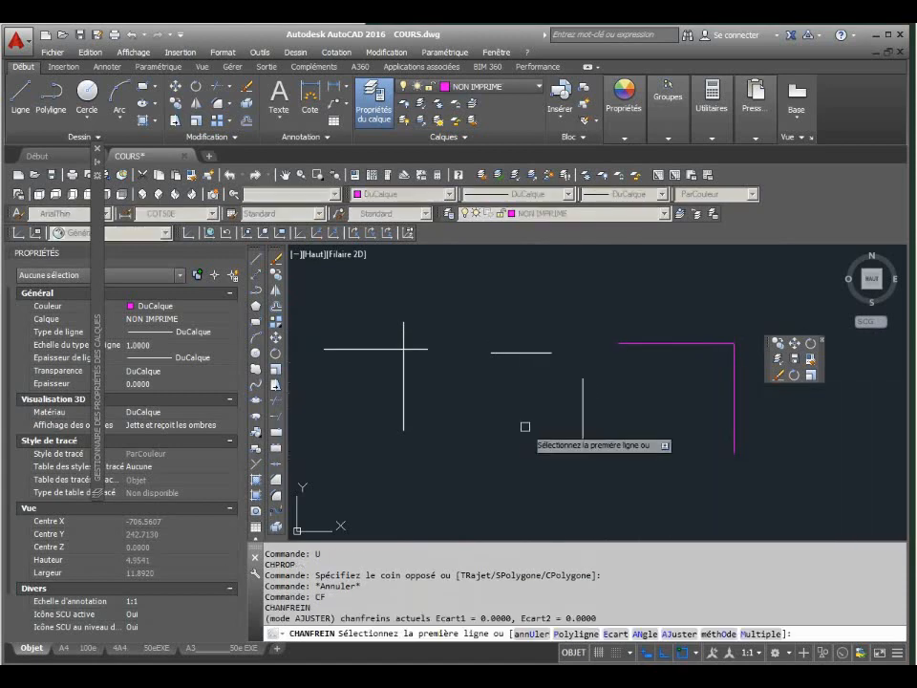
pyautogui.click(585, 394)
pyautogui.click(537, 354)
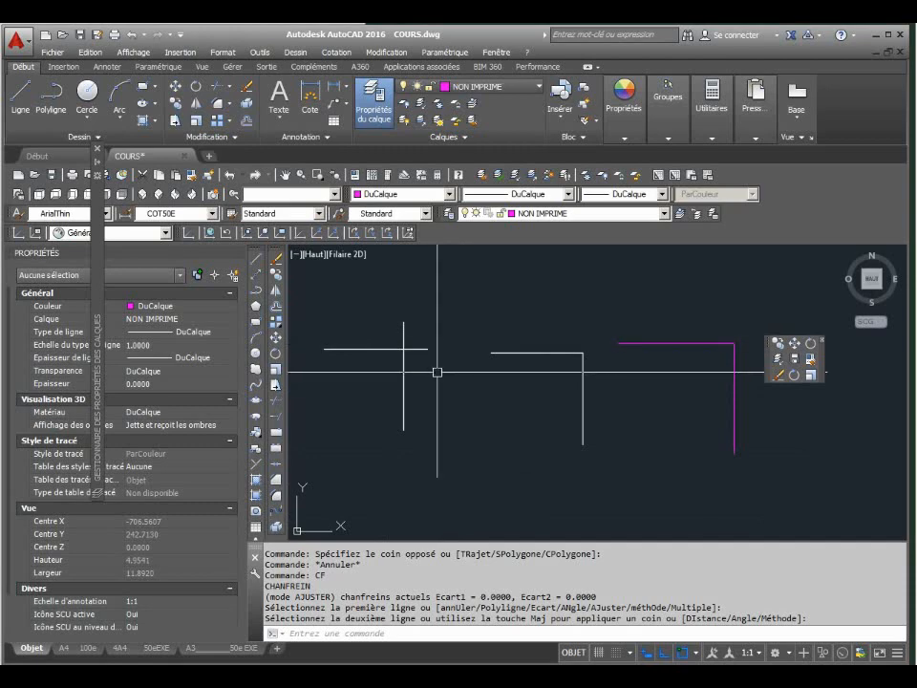
# Chamfer the crossing pair of white lines into a square corner, keeping the left part of the horizontal and the lower part of the vertical.
pyautogui.press('Return')
pyautogui.click(403, 371)
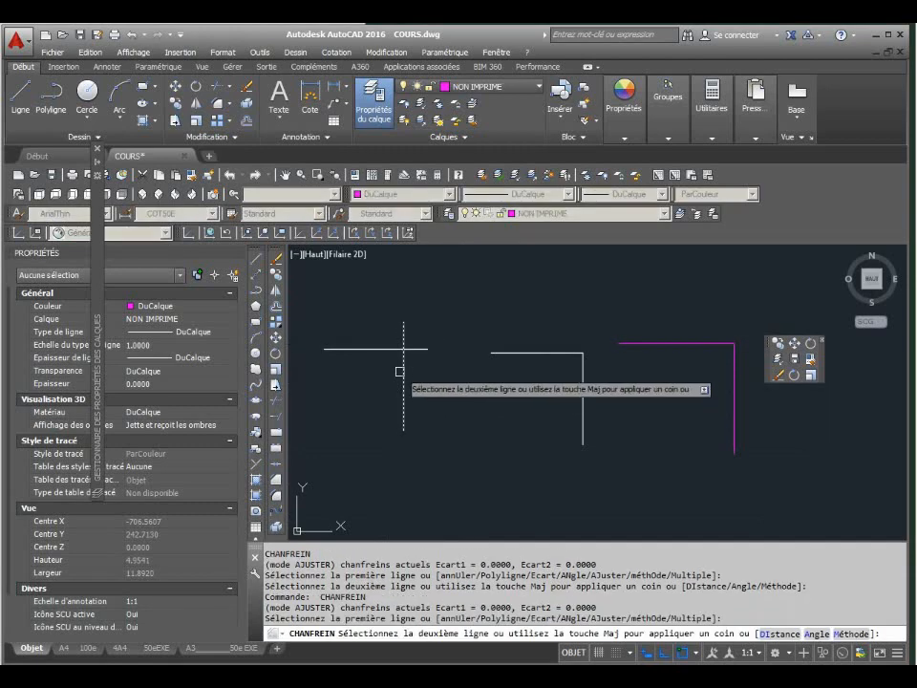
pyautogui.click(389, 349)
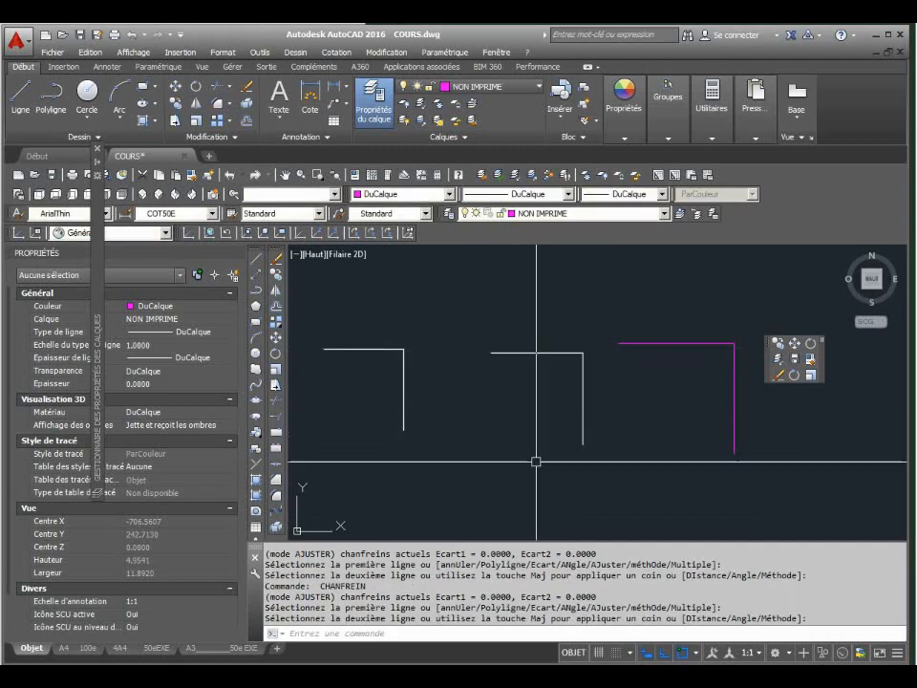
# Undo the last two chamfers on the crossing pair and the separated pair of white lines.
pyautogui.write('u')
pyautogui.press('Return')
pyautogui.write('u')
pyautogui.press('Return')
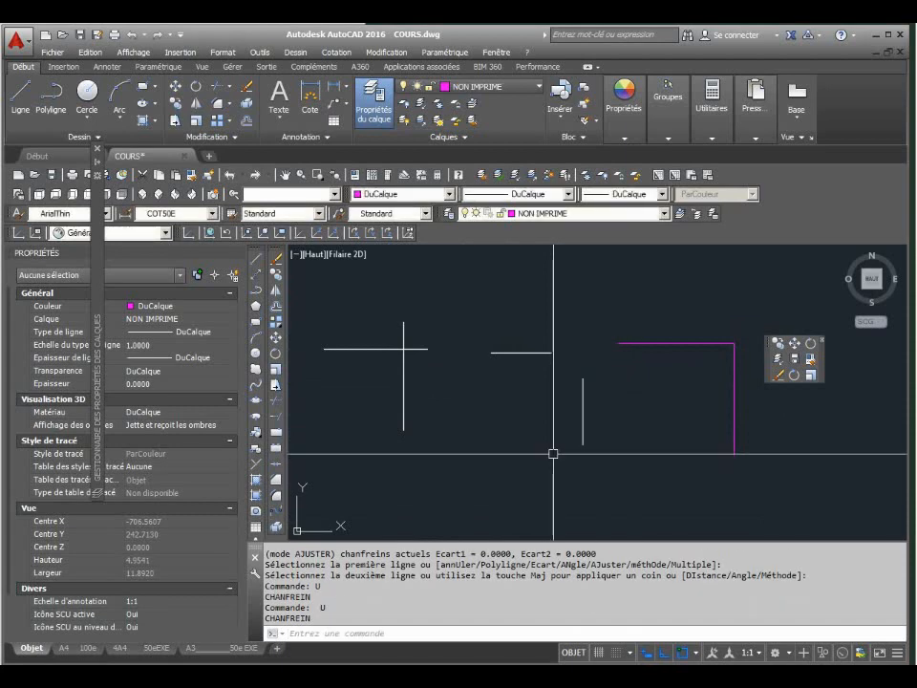
# Chamfer the separated white lines into a square corner and the crossing pair so that its upper and right stubs remain.
pyautogui.write('cf')
pyautogui.press('Return')
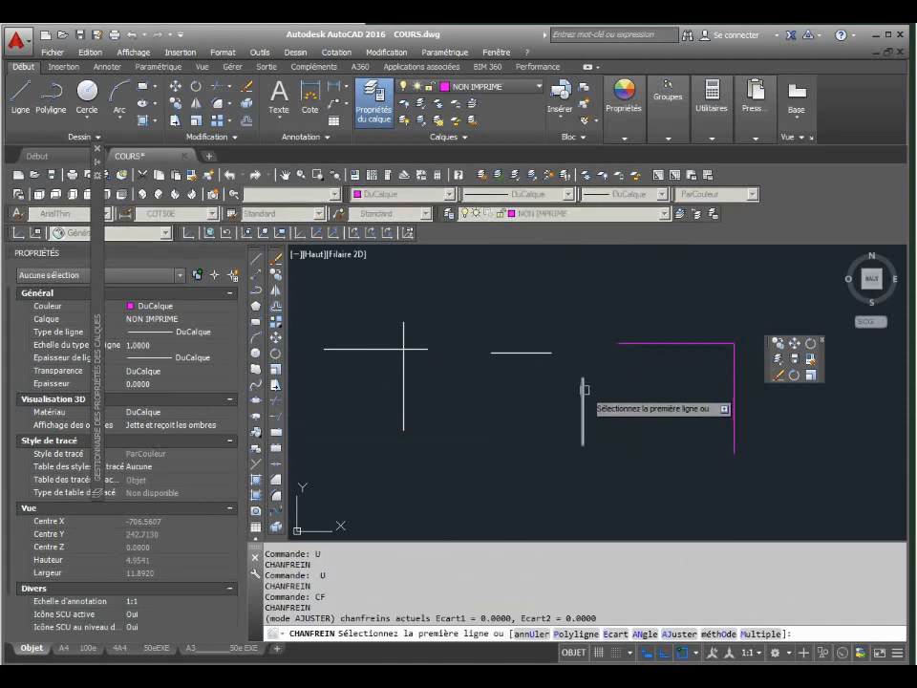
pyautogui.click(583, 430)
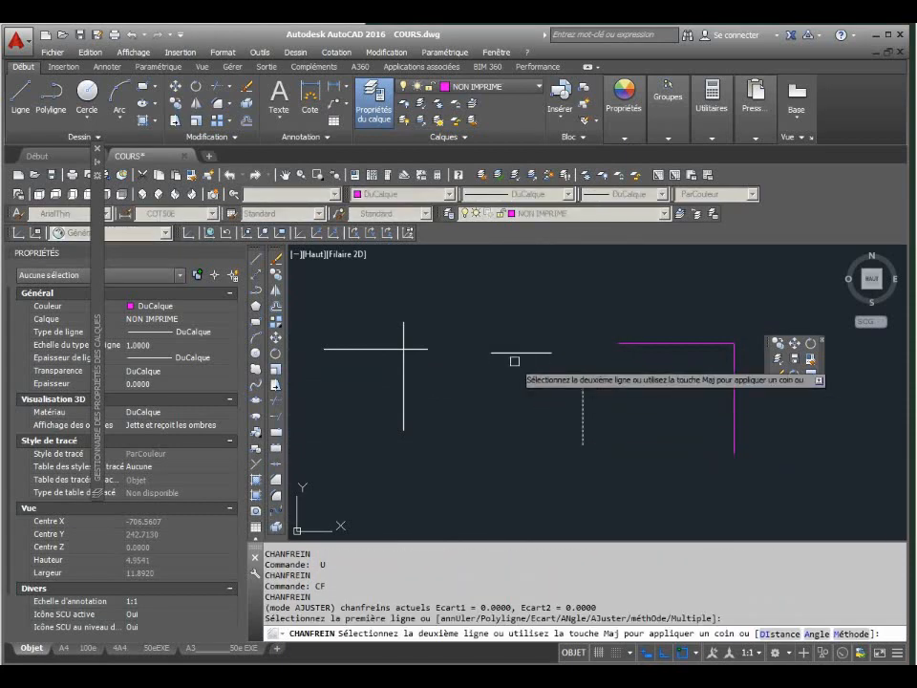
pyautogui.click(506, 352)
pyautogui.press('Return')
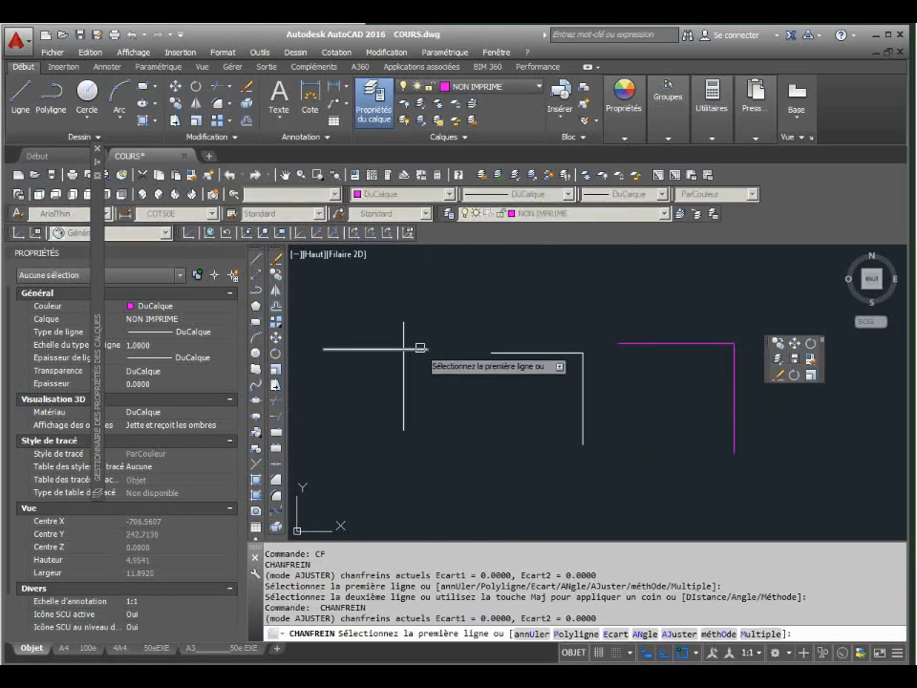
pyautogui.click(420, 348)
pyautogui.click(406, 331)
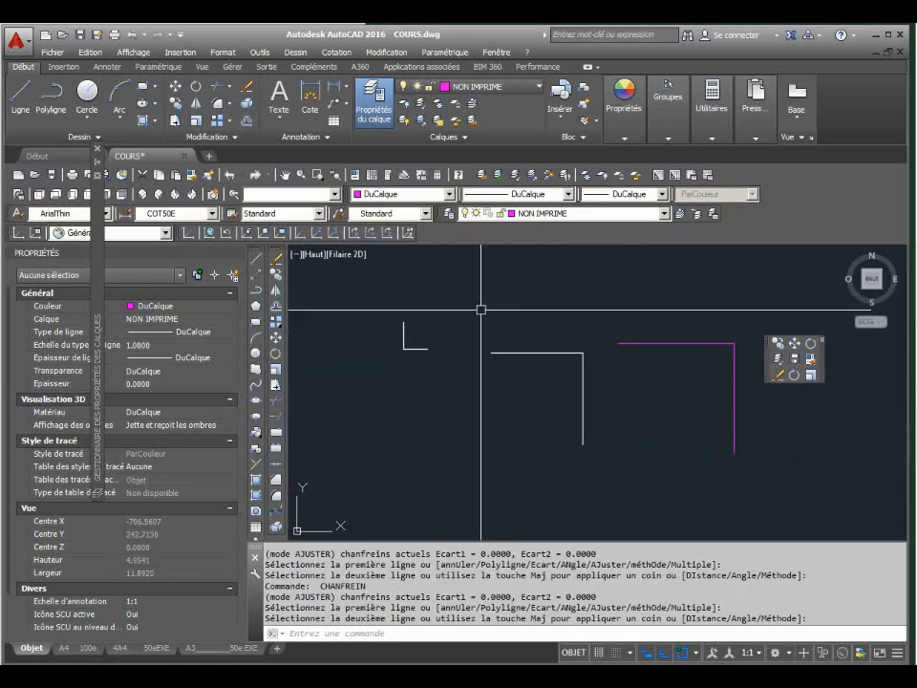
# Undo the chamfers on both pairs of white lines.
pyautogui.write('u')
pyautogui.press('Return')
pyautogui.press('Return')
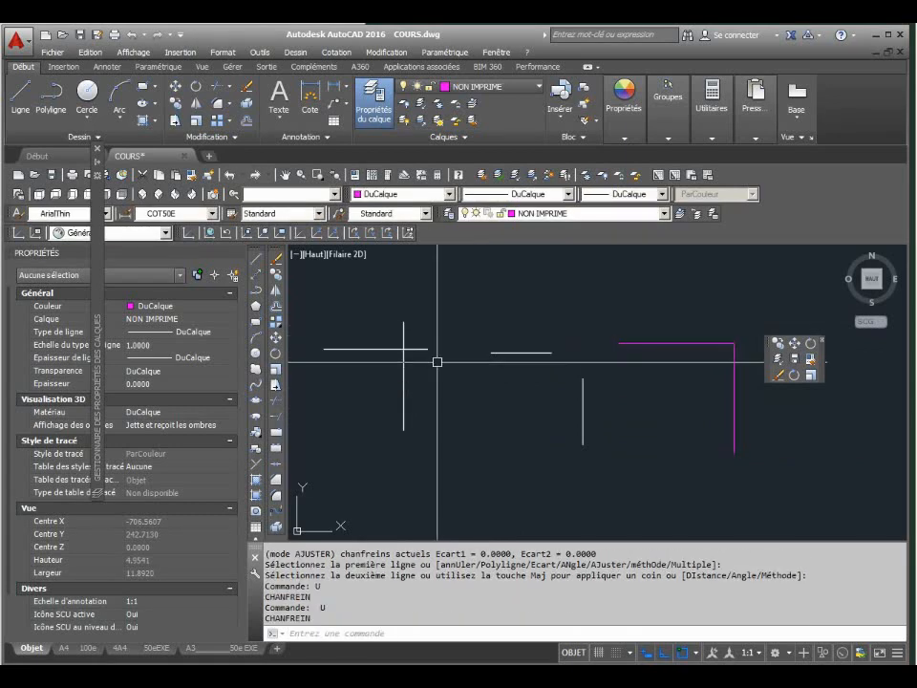
# Chamfer the separated white lines into a square corner again, and the crossing pair so that only its short upper and right parts remain.
pyautogui.write('cf')
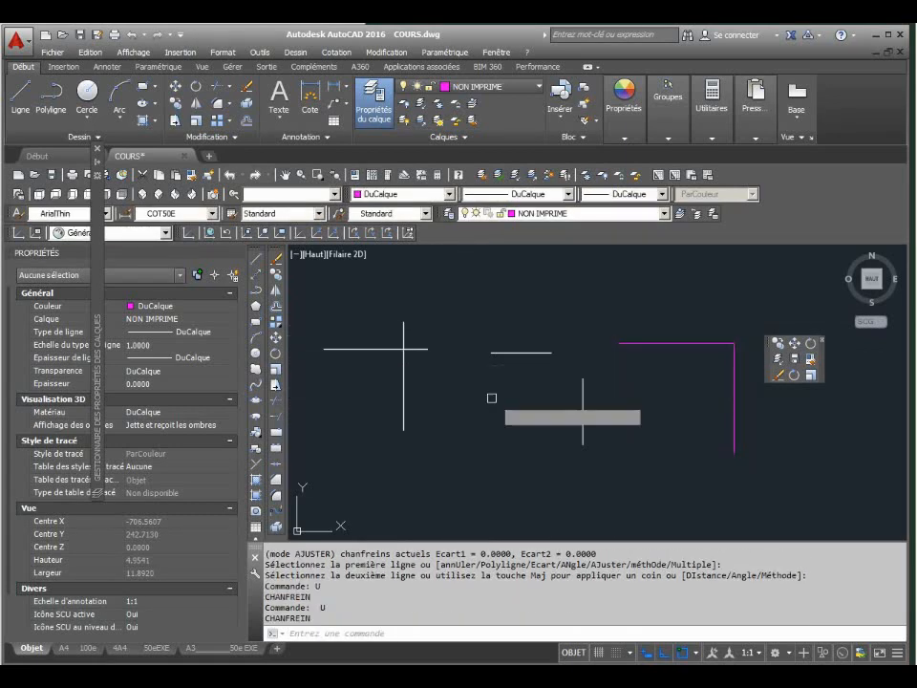
pyautogui.press('Return')
pyautogui.click(583, 414)
pyautogui.click(518, 356)
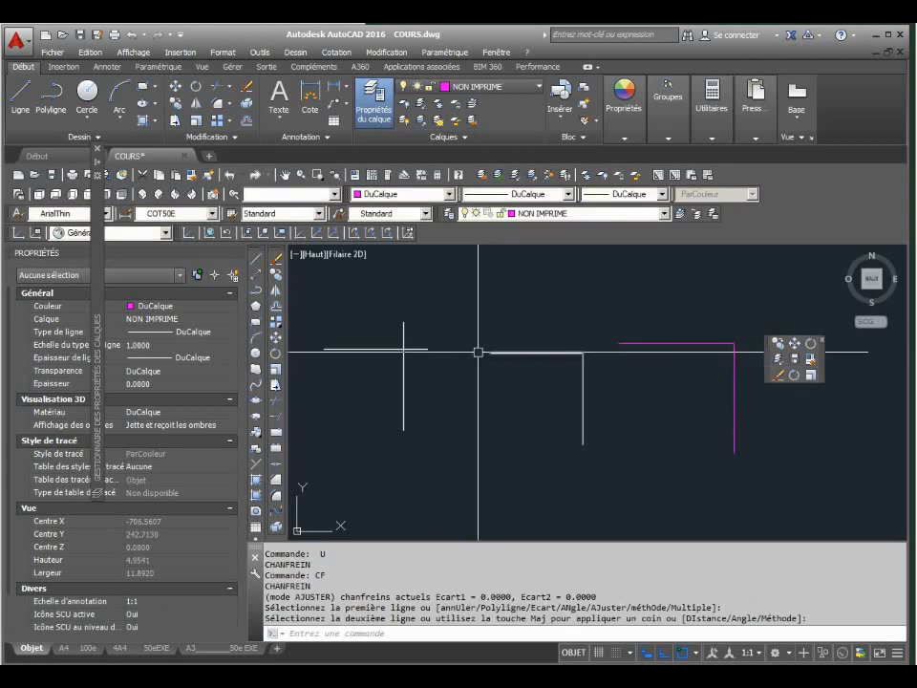
pyautogui.press('Return')
pyautogui.click(426, 349)
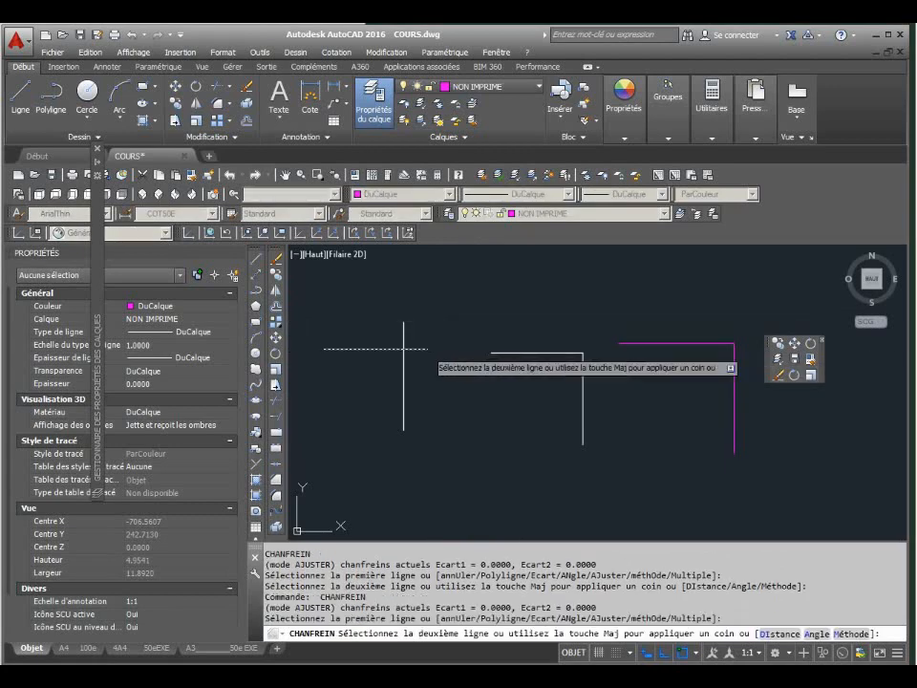
pyautogui.click(406, 335)
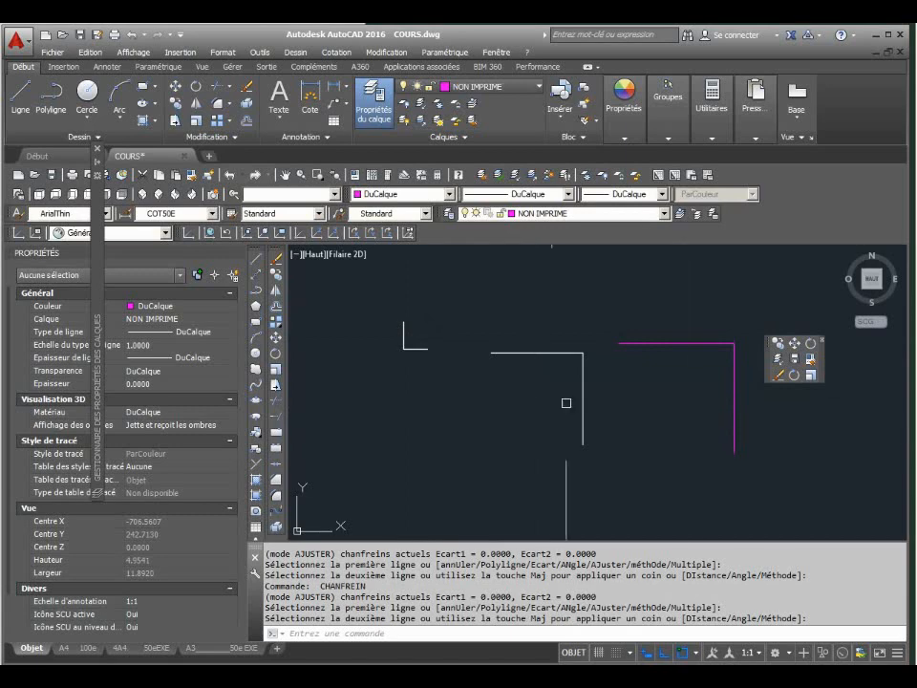
# Erase all three line corners from the drawing area.
pyautogui.click(747, 399)
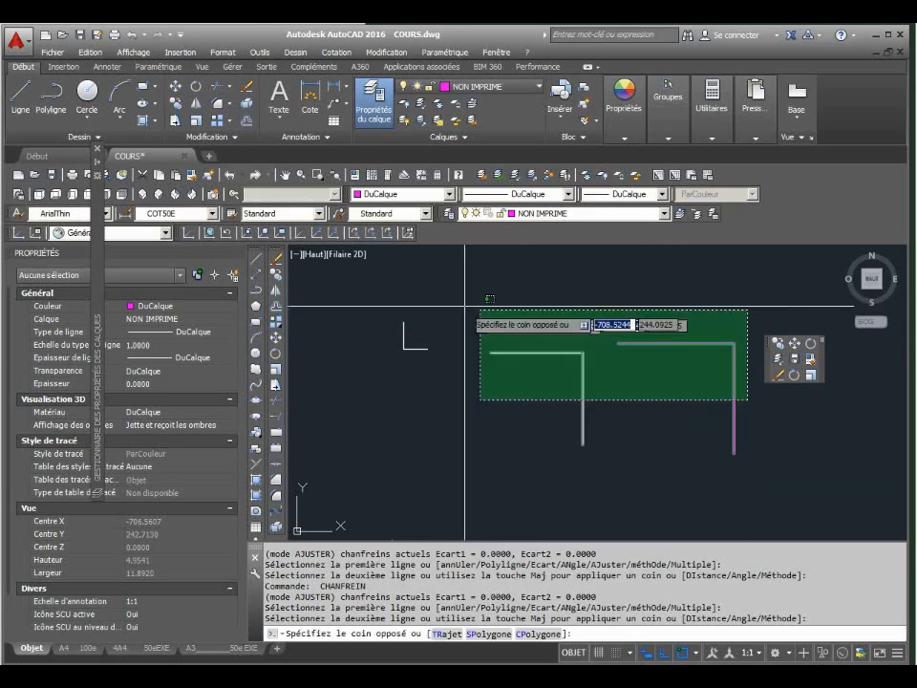
pyautogui.click(385, 306)
pyautogui.press('Delete')
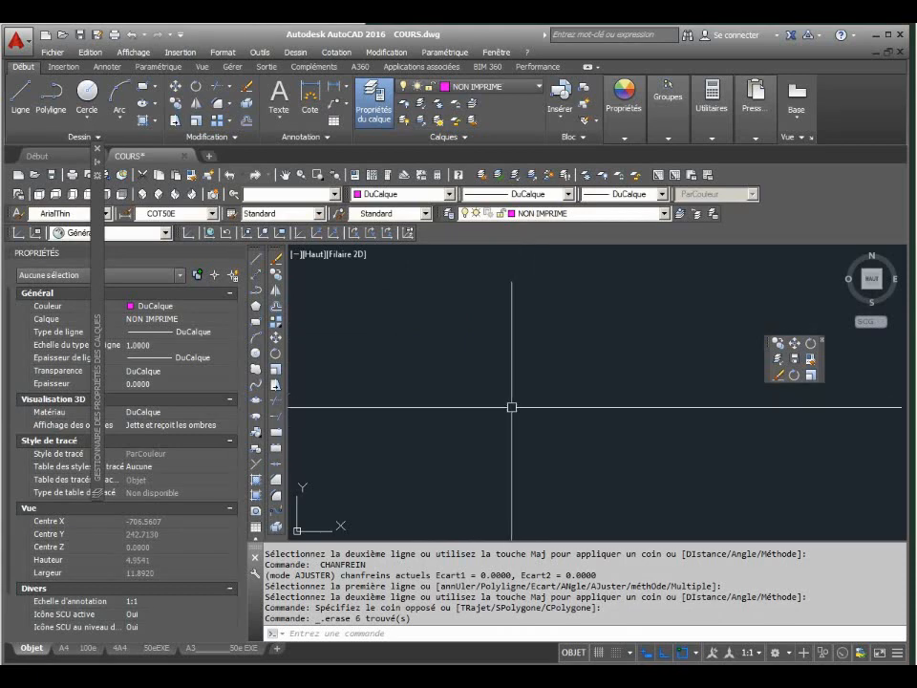
# Draw a horizontal line about 4.48 units long across the upper middle of the empty drawing area.
pyautogui.write('L')
pyautogui.press('Return')
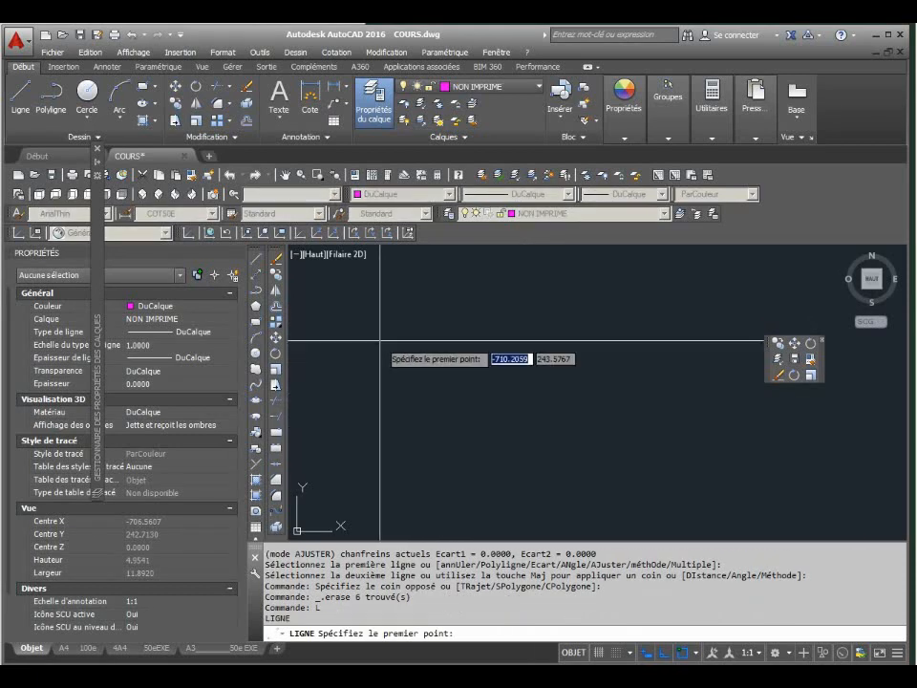
pyautogui.click(382, 305)
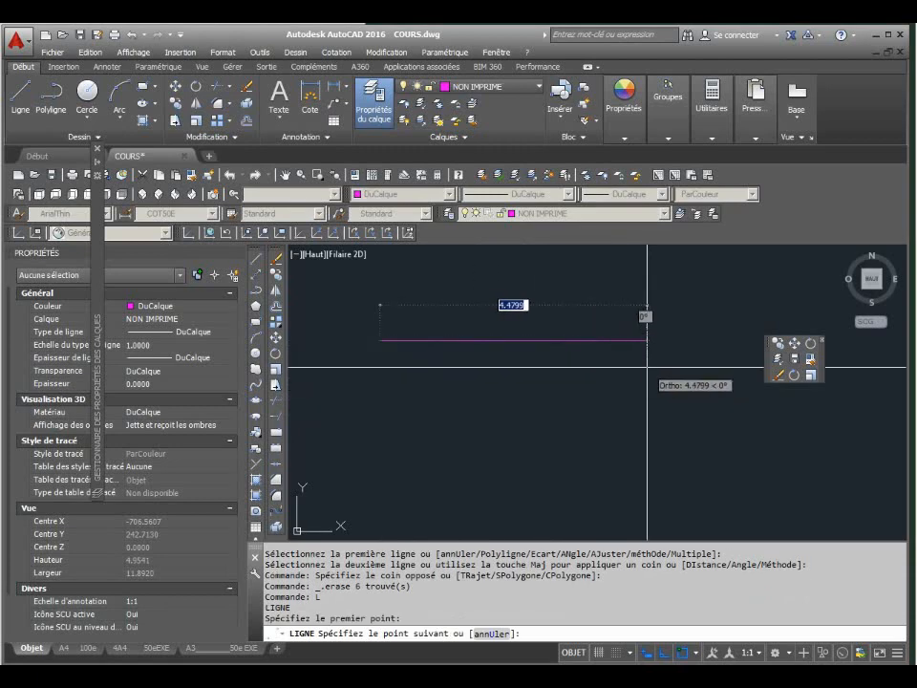
pyautogui.press('Escape')
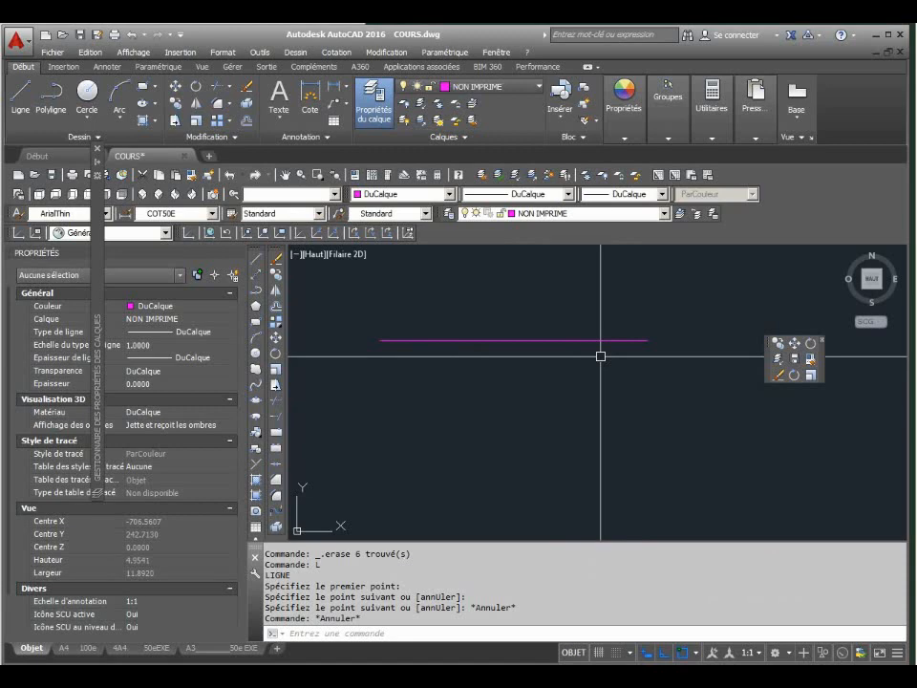
# Draw a small circle centred on the right endpoint of the horizontal line.
pyautogui.write('C')
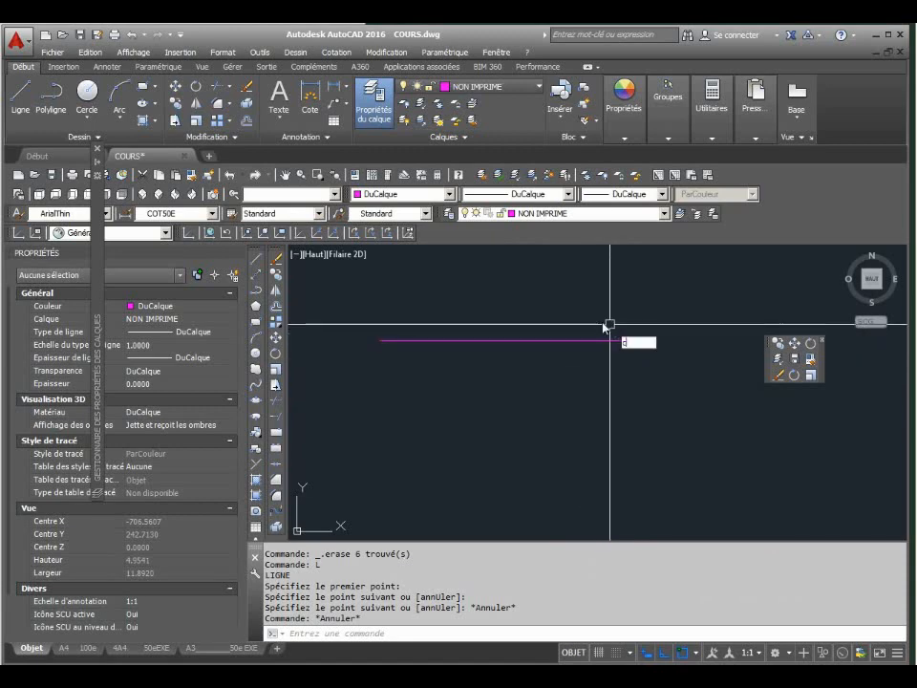
pyautogui.press('Return')
pyautogui.click(646, 340)
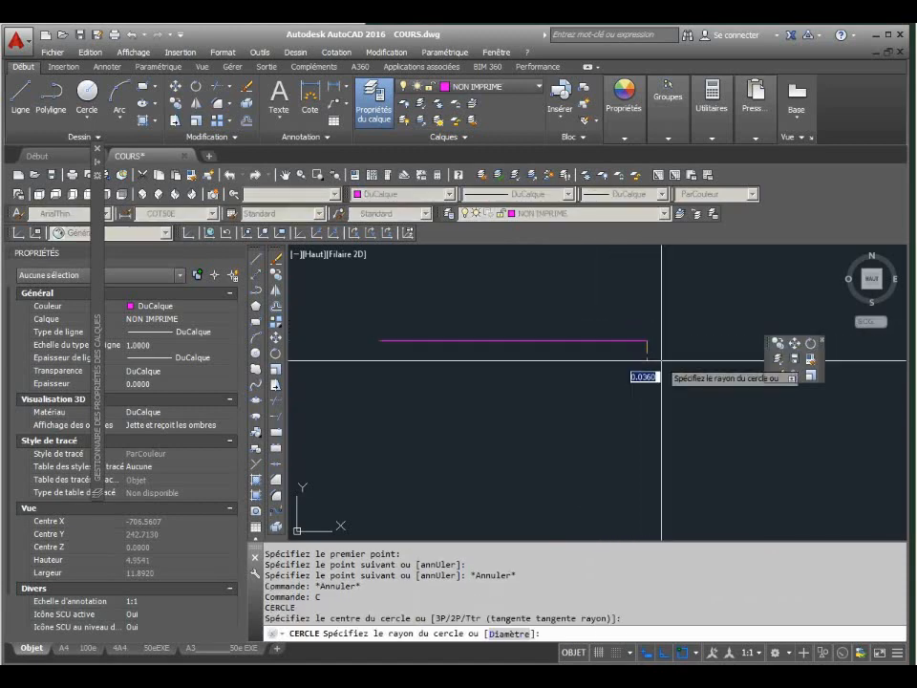
pyautogui.click(676, 362)
pyautogui.press('Return')
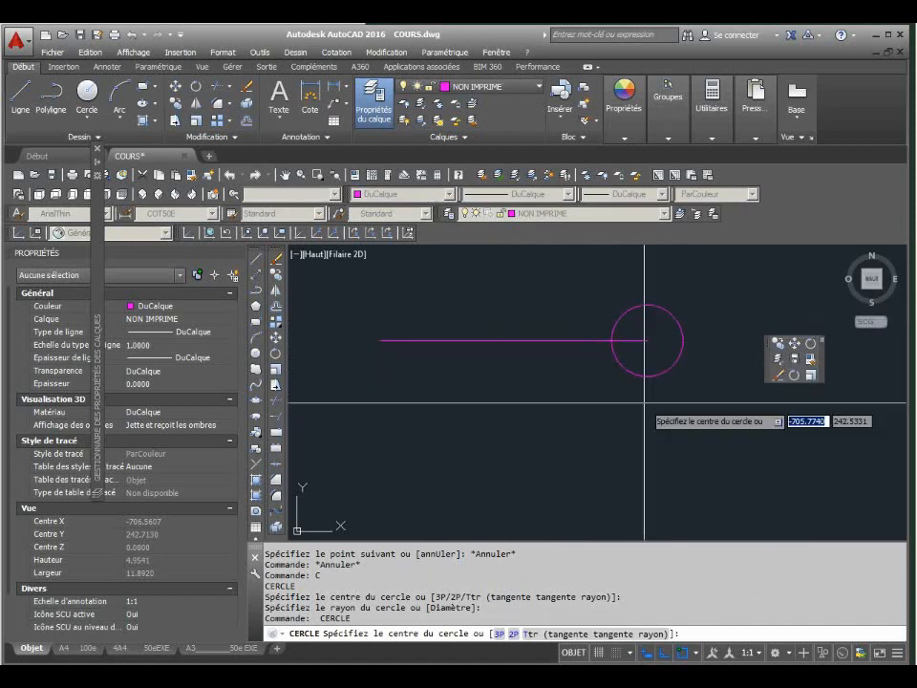
pyautogui.press('Return')
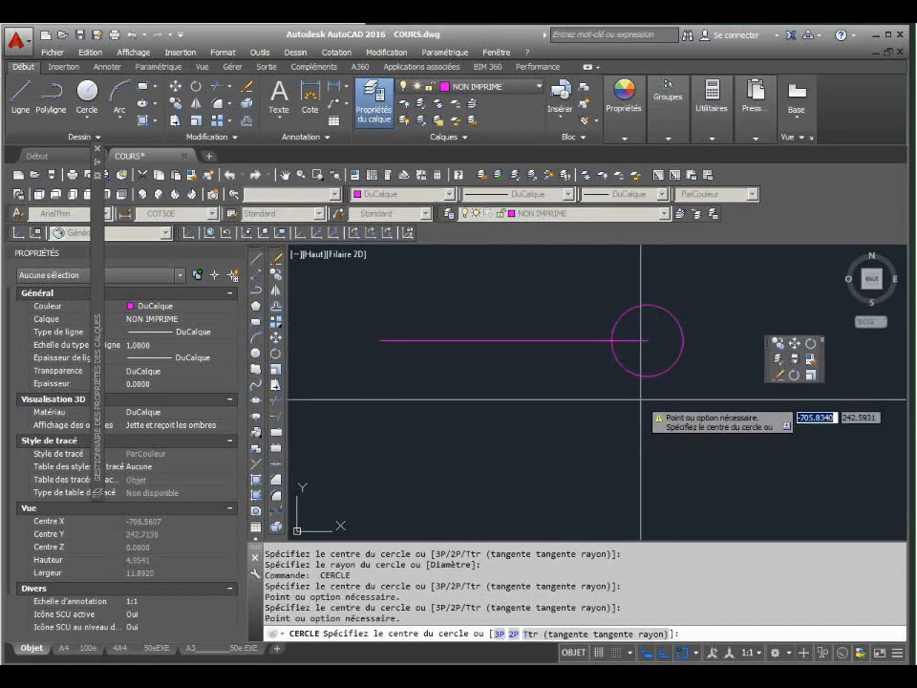
pyautogui.press('Escape')
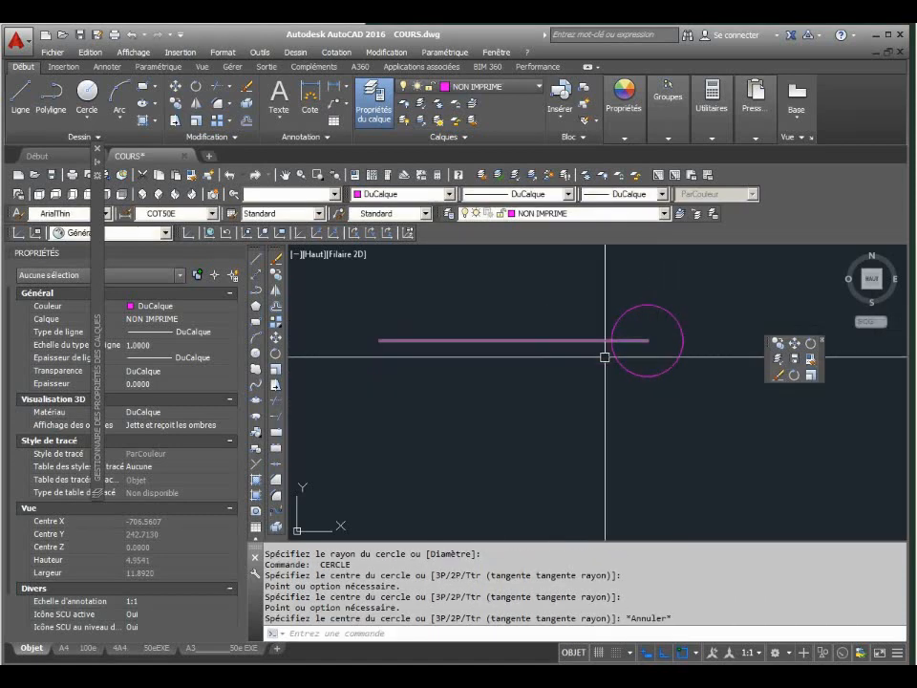
# Copy the line and its circle straight down so that the copy lies clear below the original.
pyautogui.click(656, 378)
pyautogui.click(572, 312)
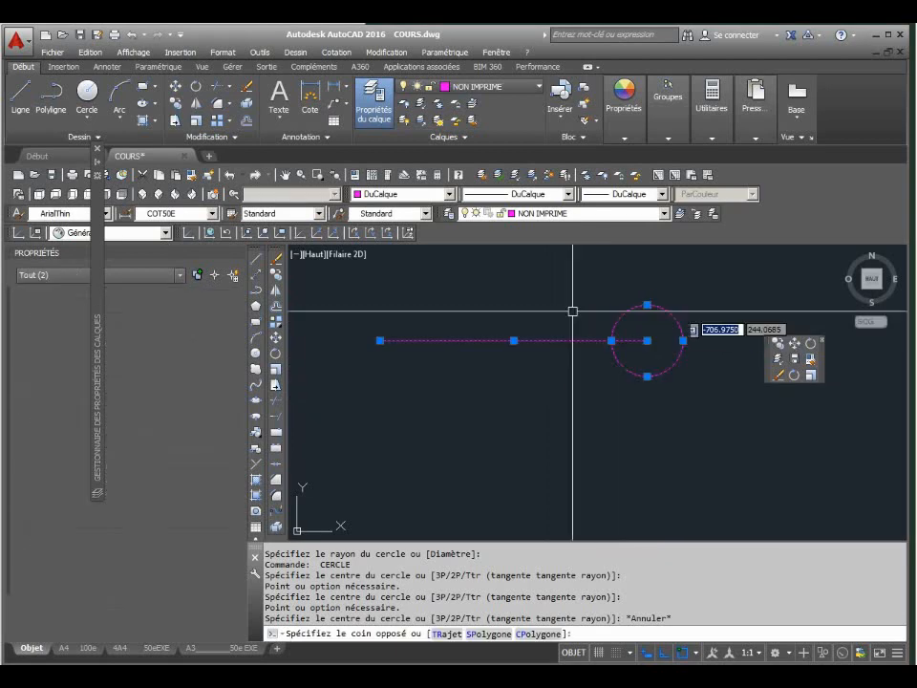
pyautogui.write('cp')
pyautogui.press('Return')
pyautogui.click(370, 373)
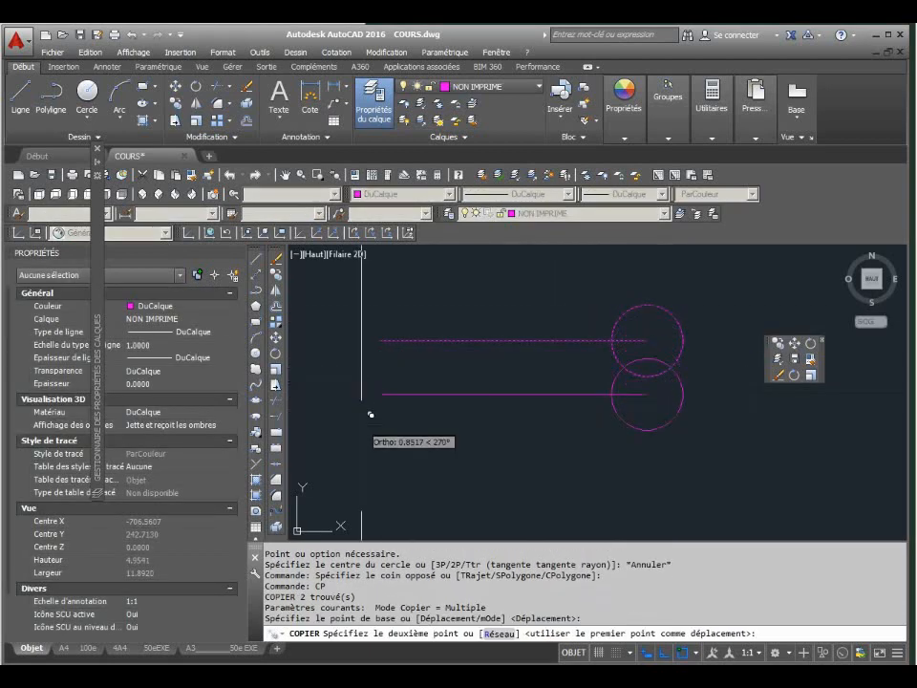
pyautogui.click(371, 466)
pyautogui.press('Return')
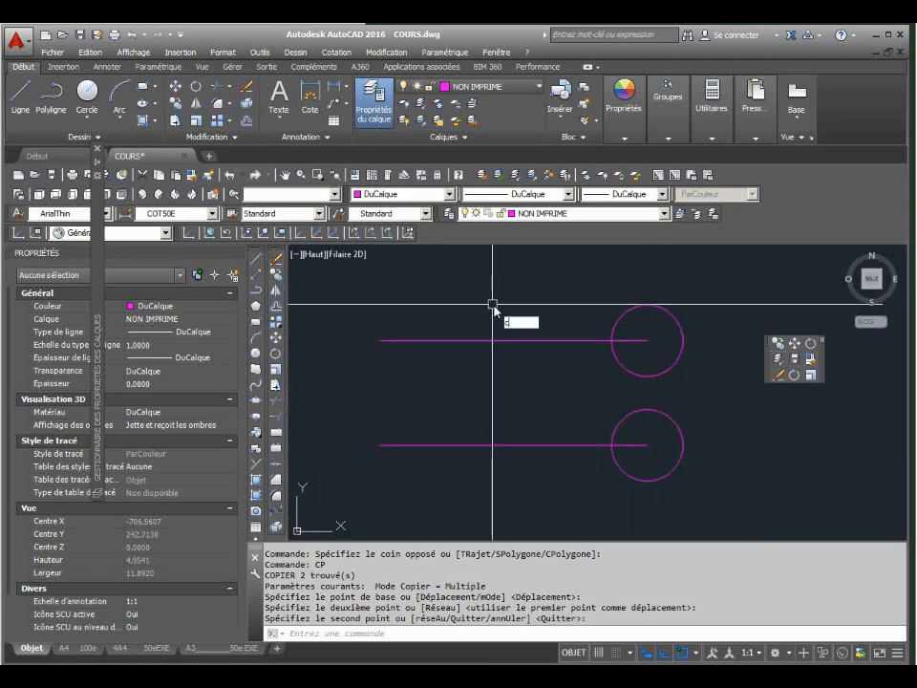
# Copy the original line and circle 2 units straight up.
pyautogui.write('p')
pyautogui.press('Return')
pyautogui.click(622, 393)
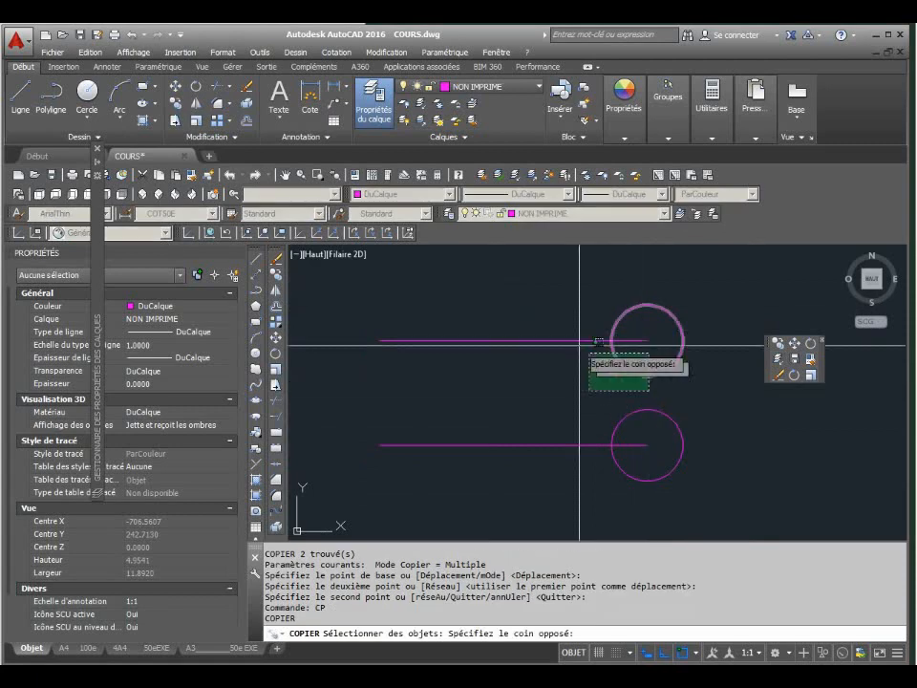
pyautogui.click(547, 341)
pyautogui.press('Return')
pyautogui.click(528, 413)
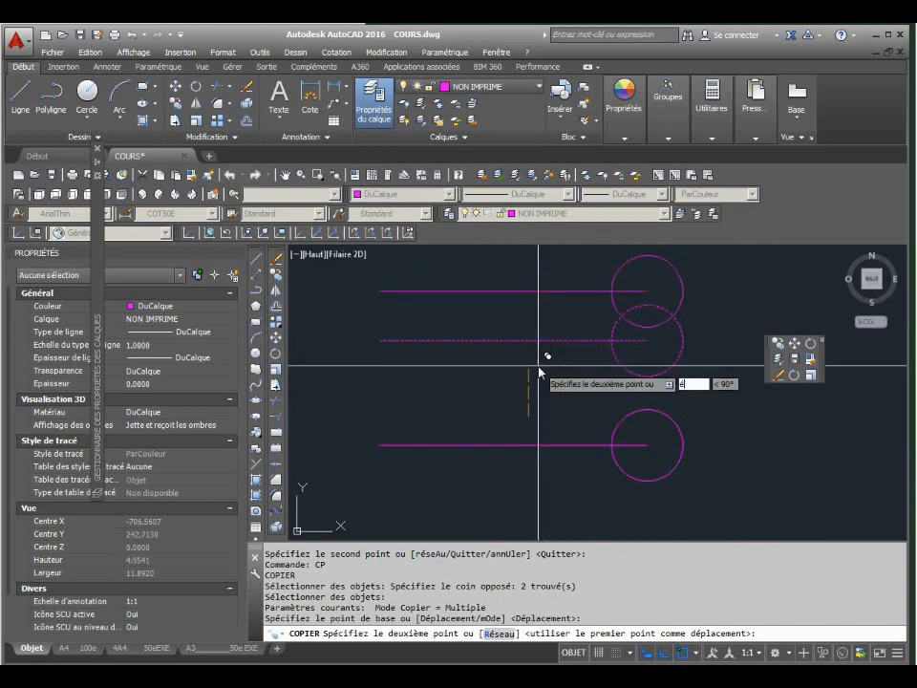
pyautogui.write('é')
pyautogui.press('Return')
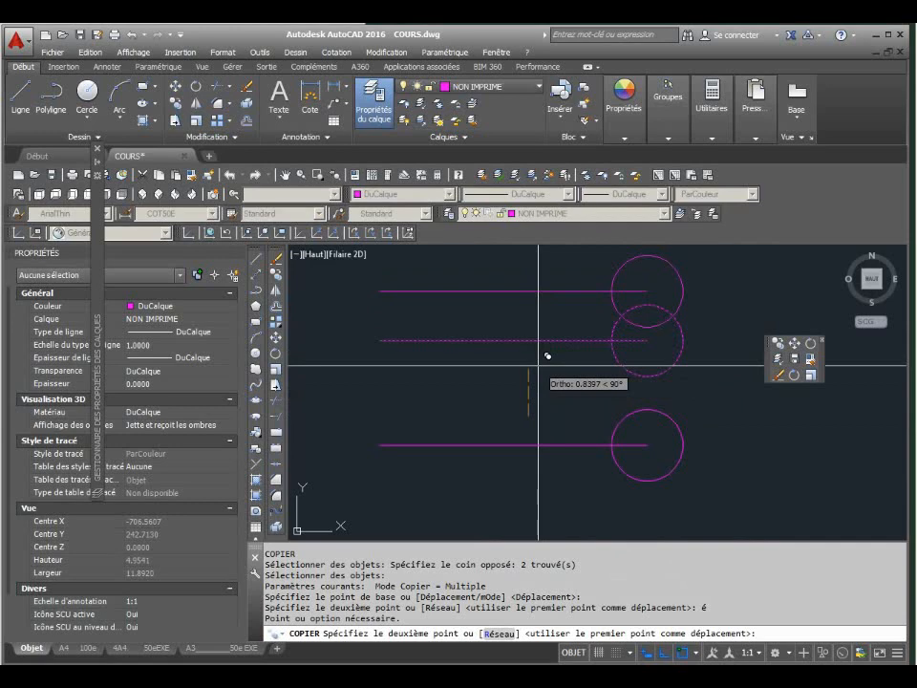
pyautogui.write('2')
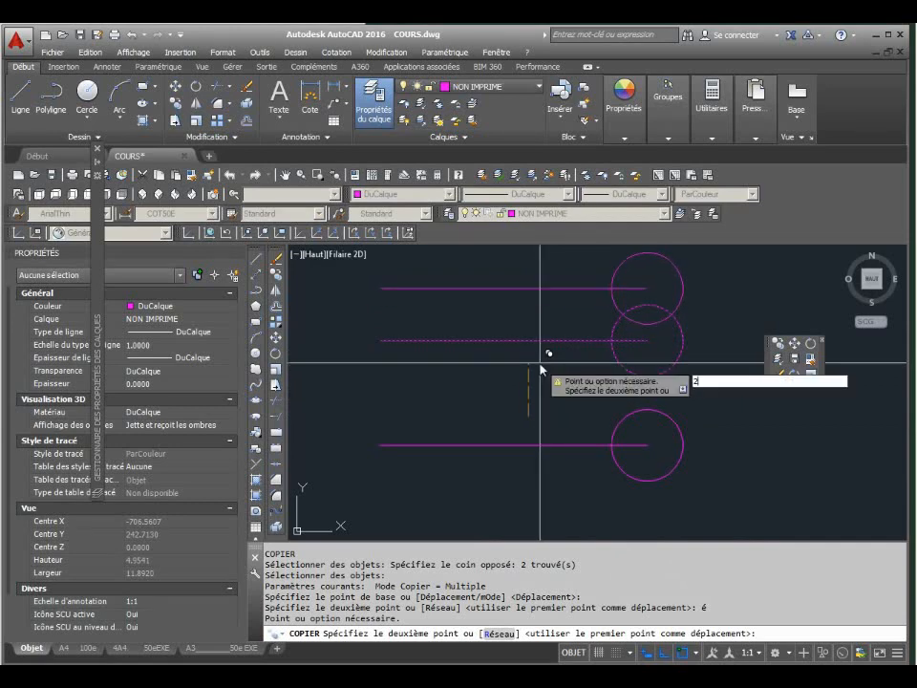
pyautogui.press('Return')
pyautogui.press('Return')
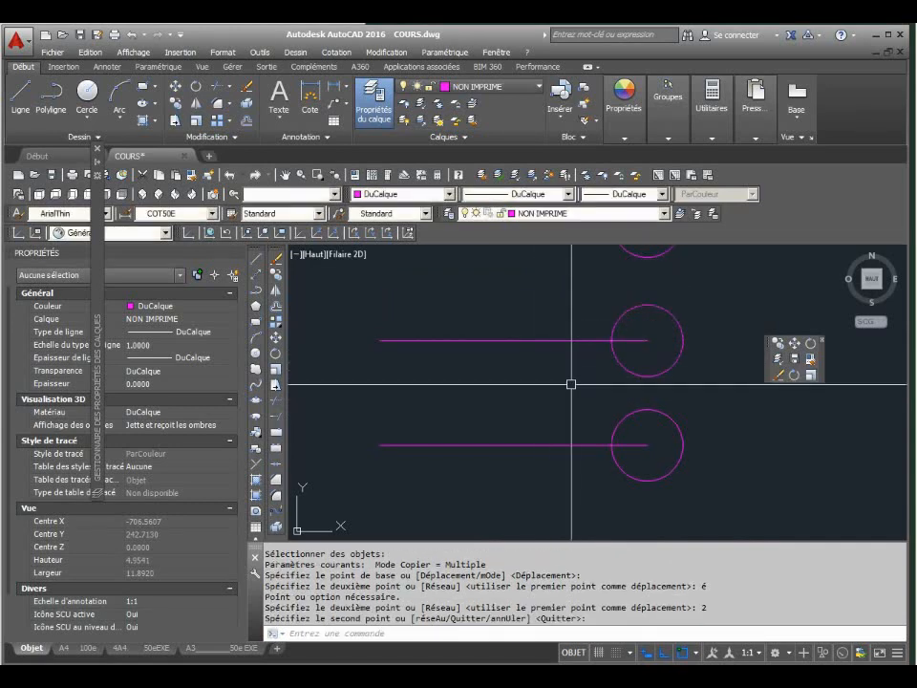
# Place a vertical linear dimension between the original horizontal line and its upper copy.
pyautogui.write('p')
pyautogui.press('Return')
pyautogui.moveTo(569, 376); pyautogui.dragTo(576, 449)
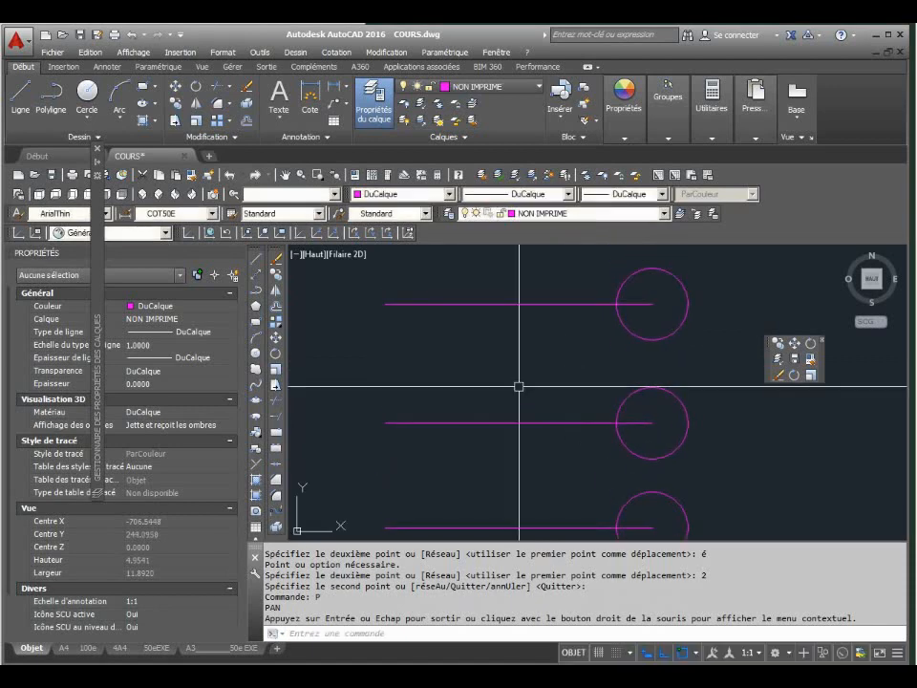
pyautogui.press('Escape')
pyautogui.write('li')
pyautogui.press('Return')
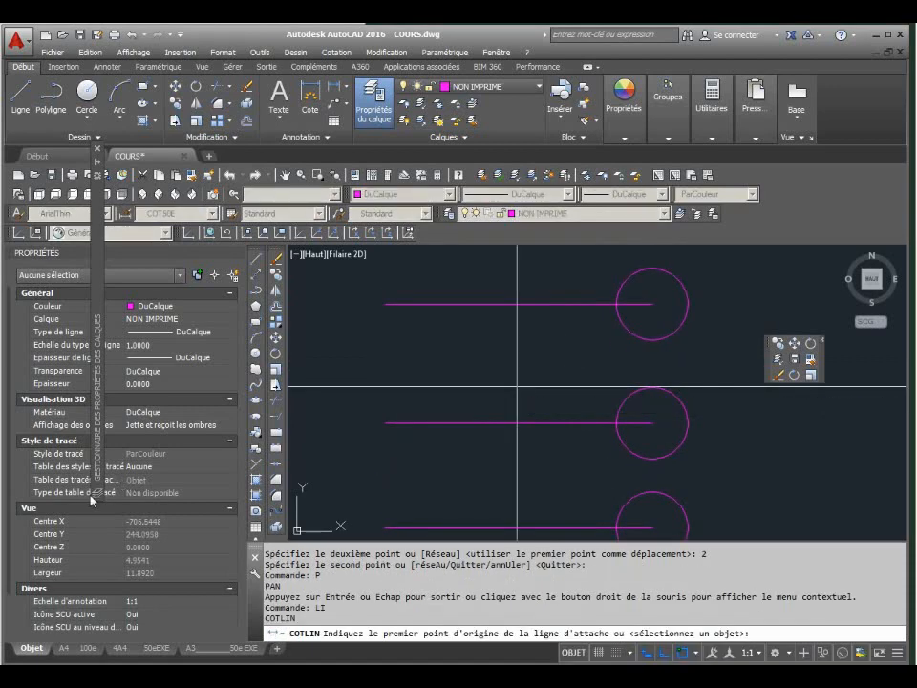
pyautogui.click(419, 423)
pyautogui.click(421, 304)
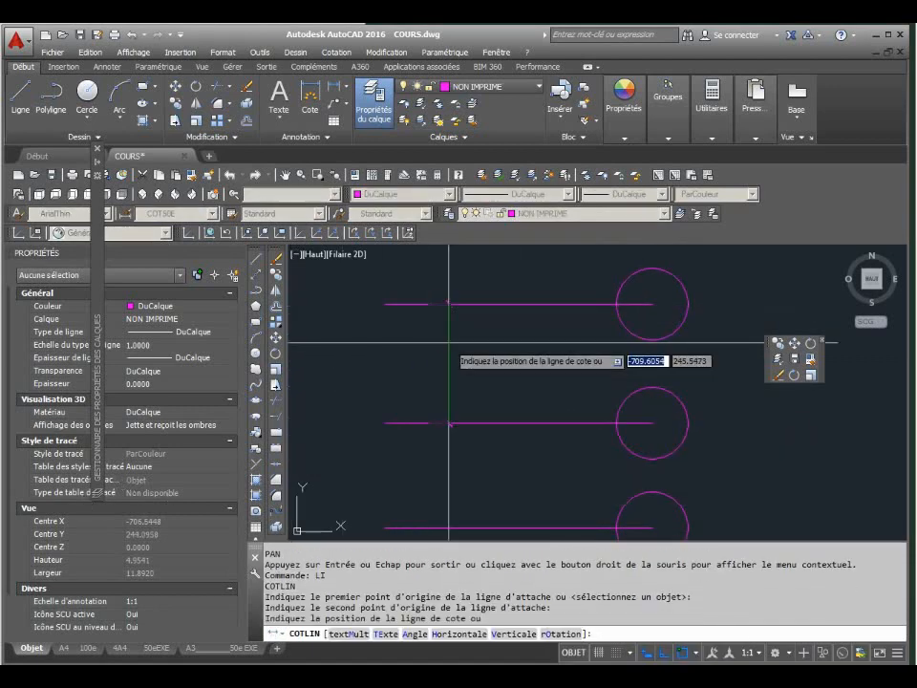
pyautogui.click(449, 358)
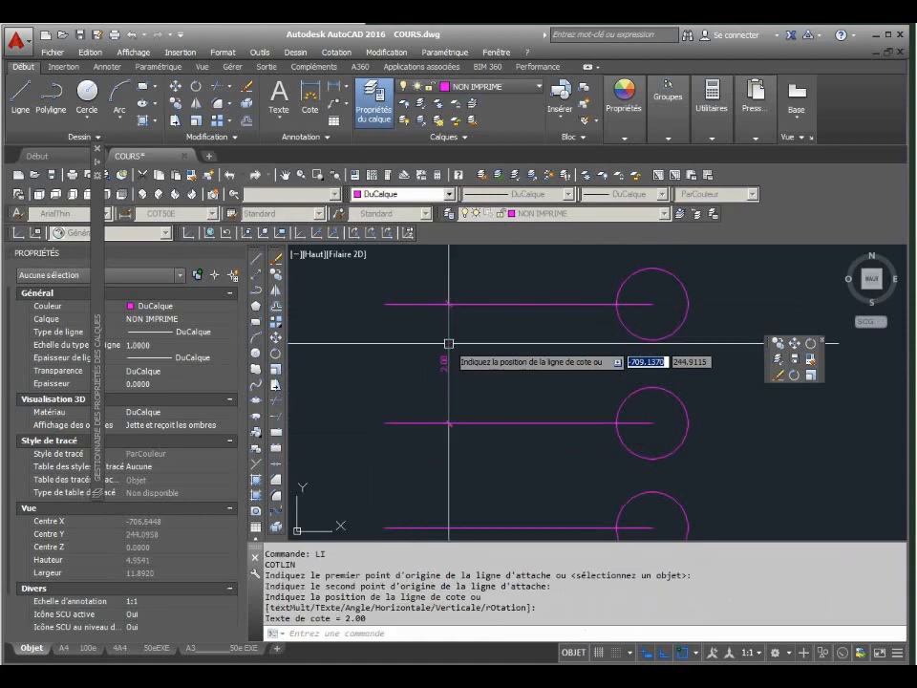
# Erase the vertical dimension between the two upper lines.
pyautogui.click(520, 370)
pyautogui.click(429, 348)
pyautogui.press('Delete')
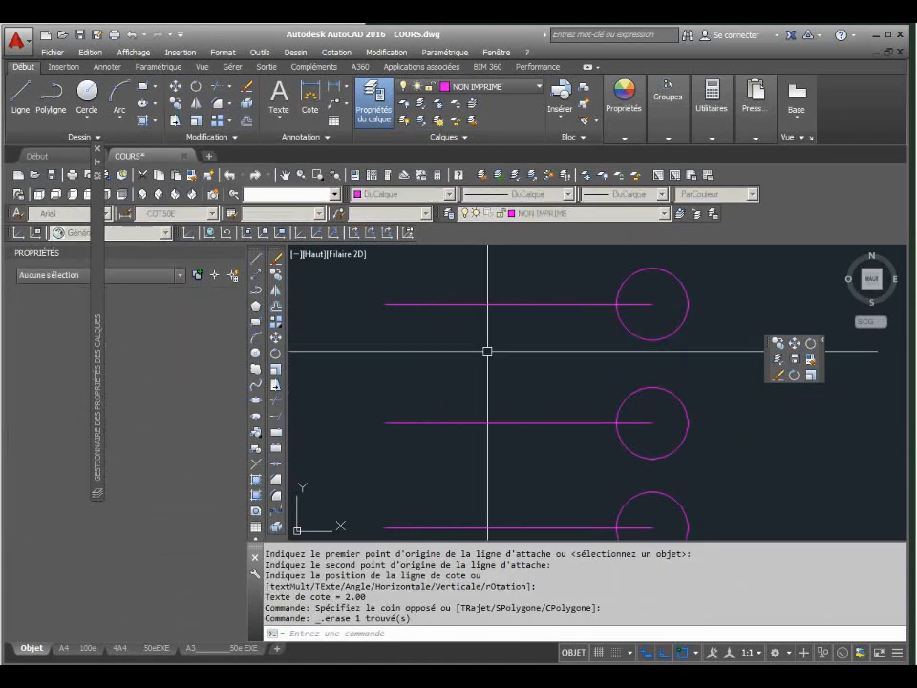
# Erase all three line-and-circle pairs beside the floor plan.
pyautogui.scroll(-2, 493, 315)
pyautogui.scroll(2, 527, 370)
pyautogui.scroll(-2, 606, 387)
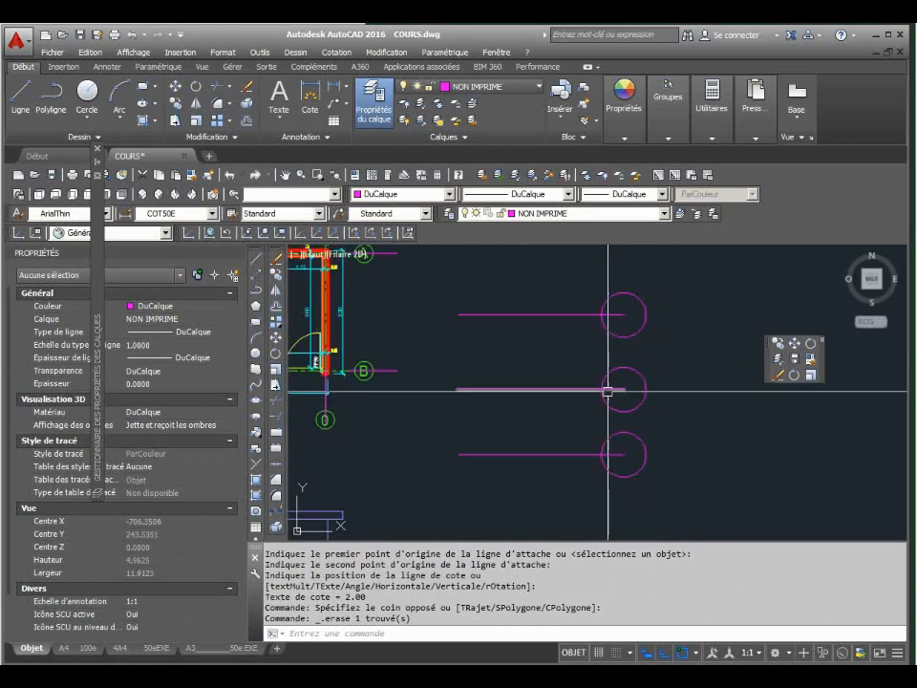
pyautogui.scroll(2, 578, 405)
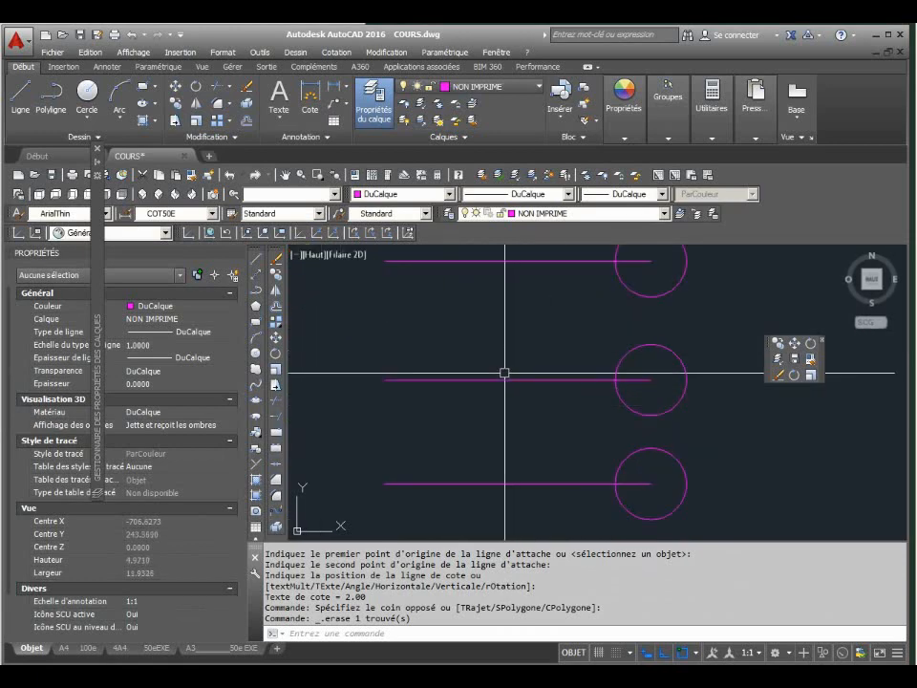
pyautogui.scroll(-2, 497, 411)
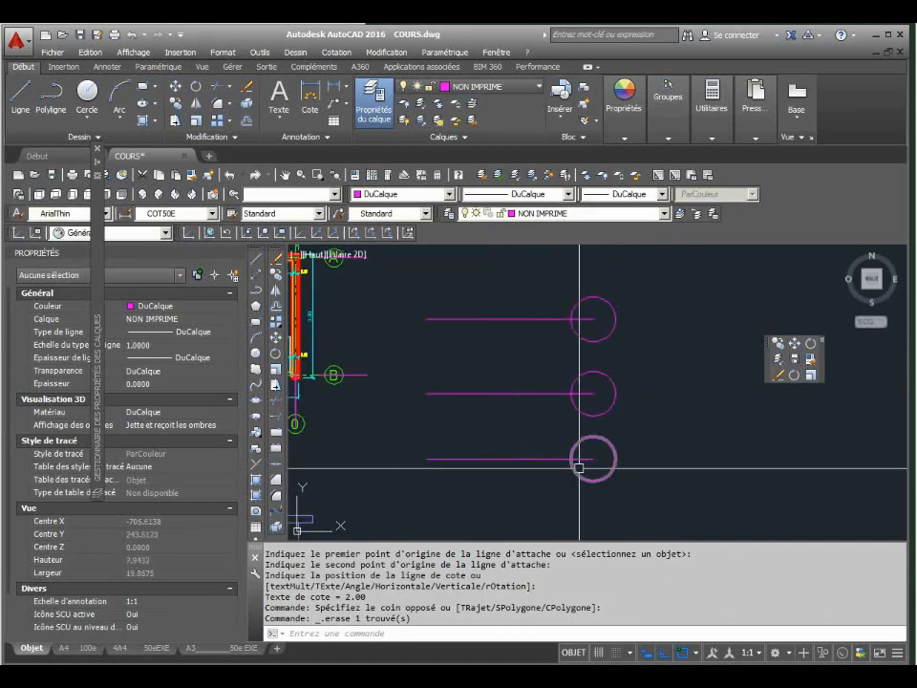
pyautogui.click(627, 492)
pyautogui.click(520, 283)
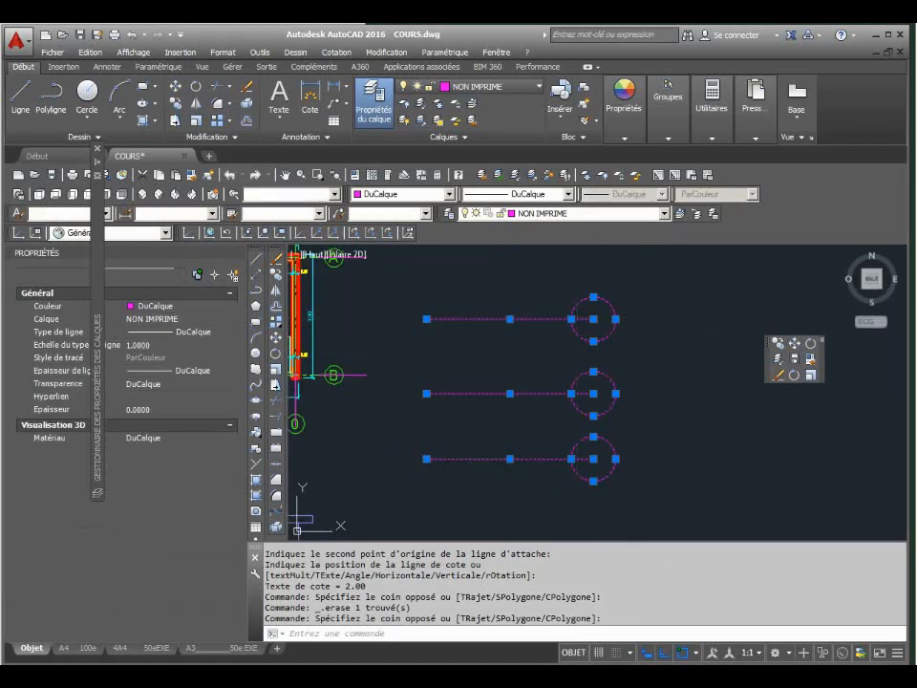
pyautogui.press('Delete')
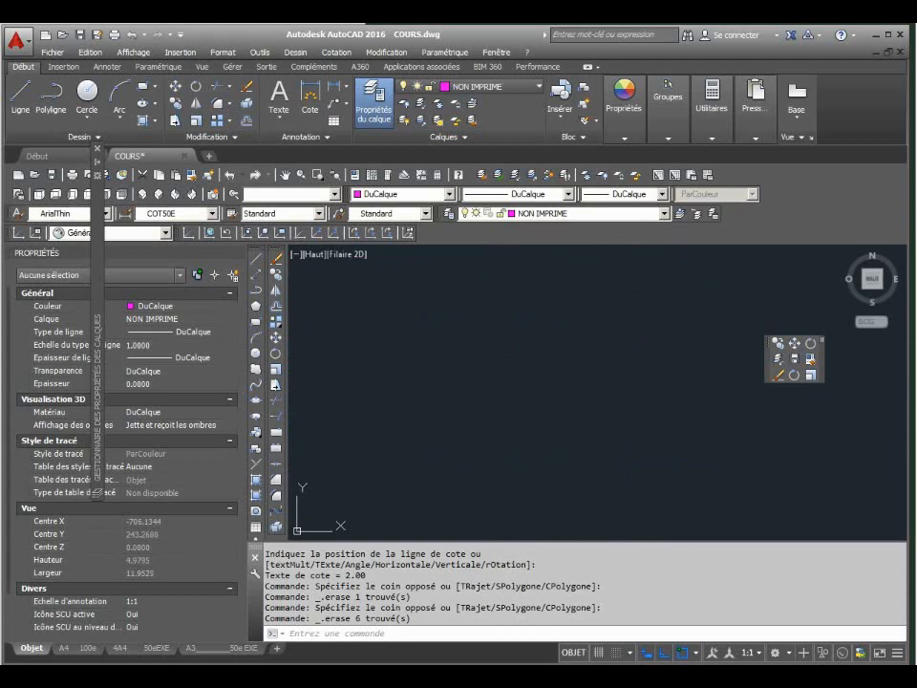
# Draw a roughly square rectangle freehand in the emptied drawing area.
pyautogui.write('rec')
pyautogui.press('Return')
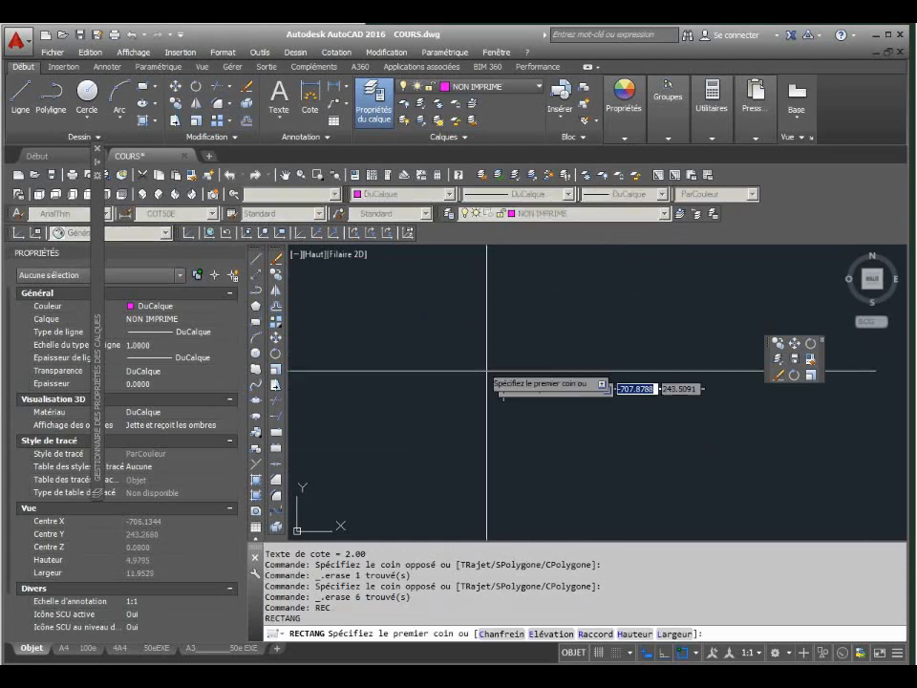
pyautogui.click(597, 324)
pyautogui.click(491, 427)
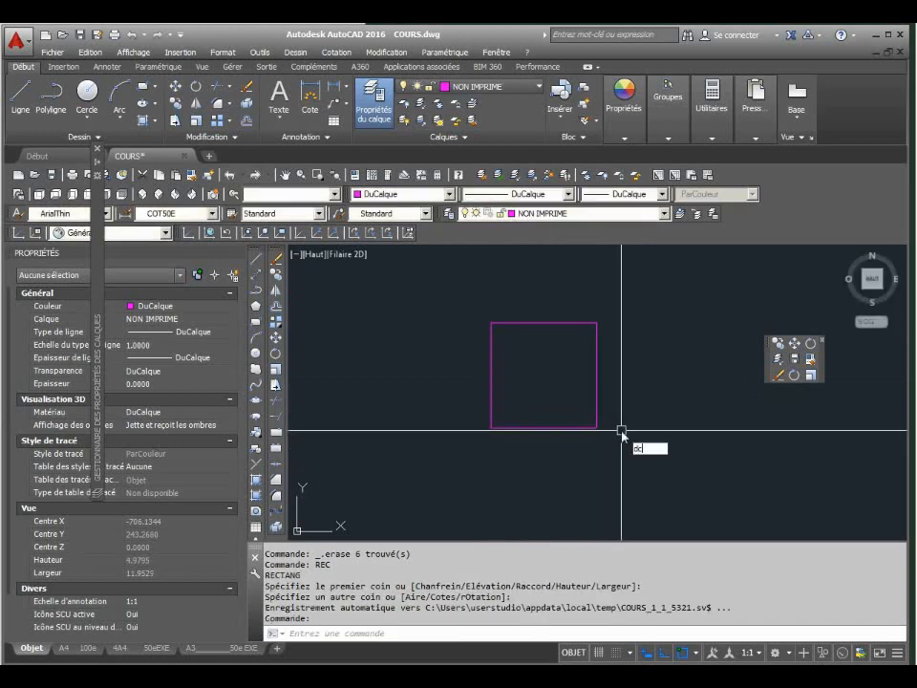
# Offset the rectangle inward by a distance of 0.2.
pyautogui.press('Return')
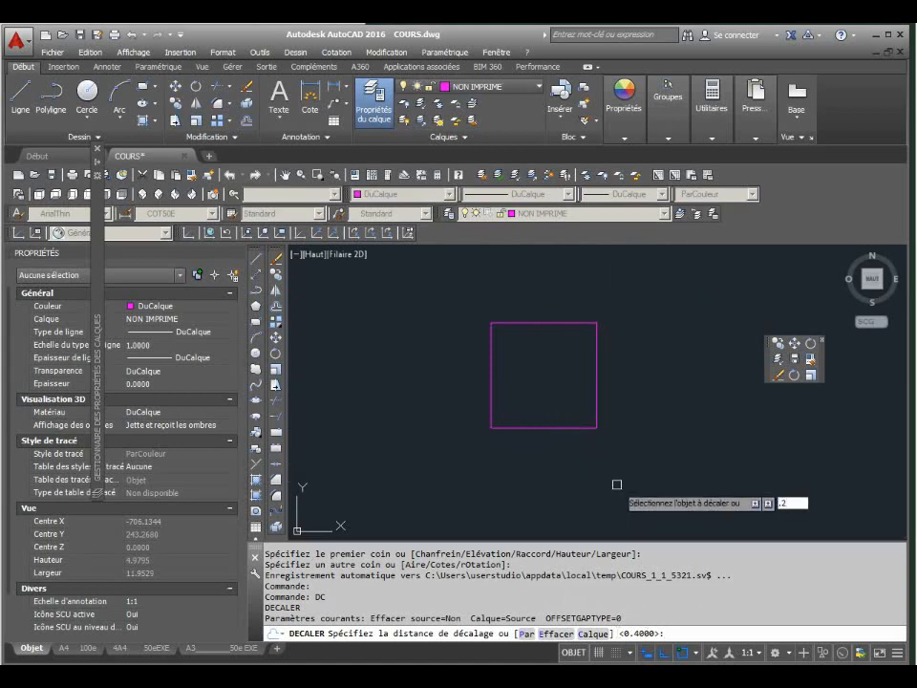
pyautogui.press('Return')
pyautogui.click(586, 427)
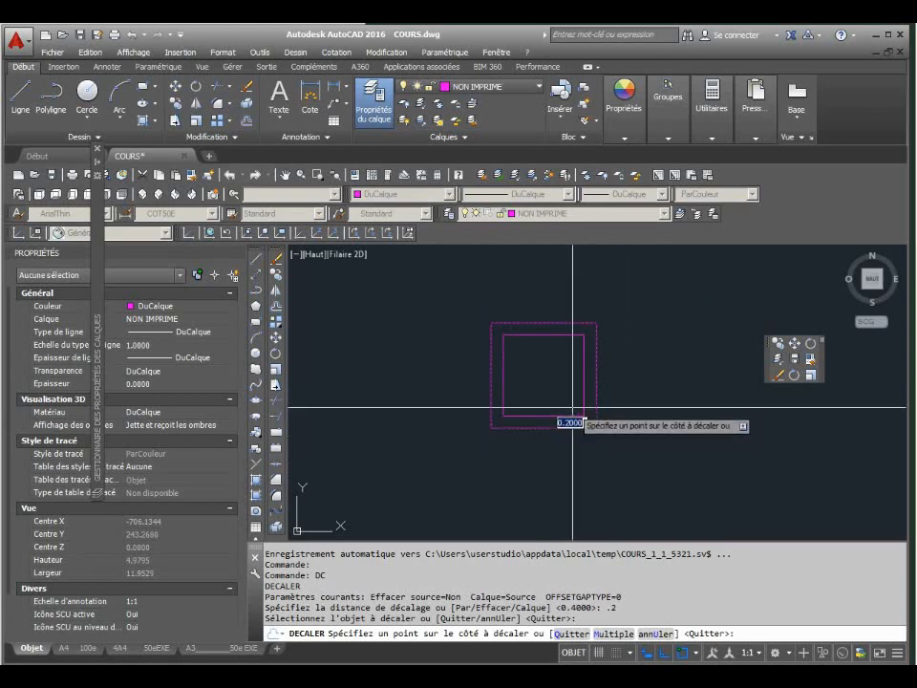
pyautogui.click(572, 411)
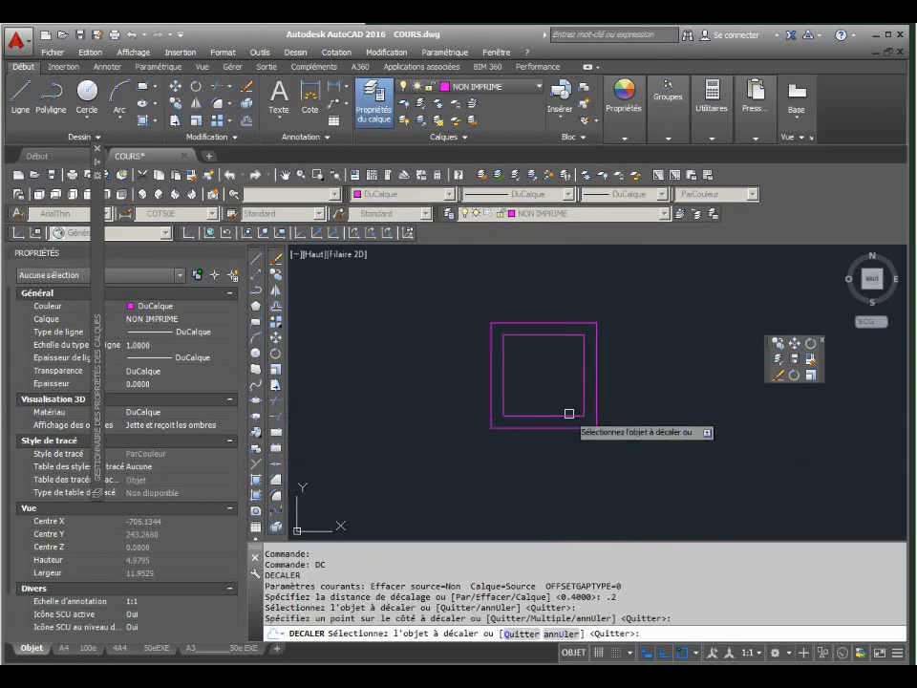
# Place a vertical linear dimension between the bottom edges of the inner and outer rectangles, near their lower-right corners.
pyautogui.scroll(6, 577, 417)
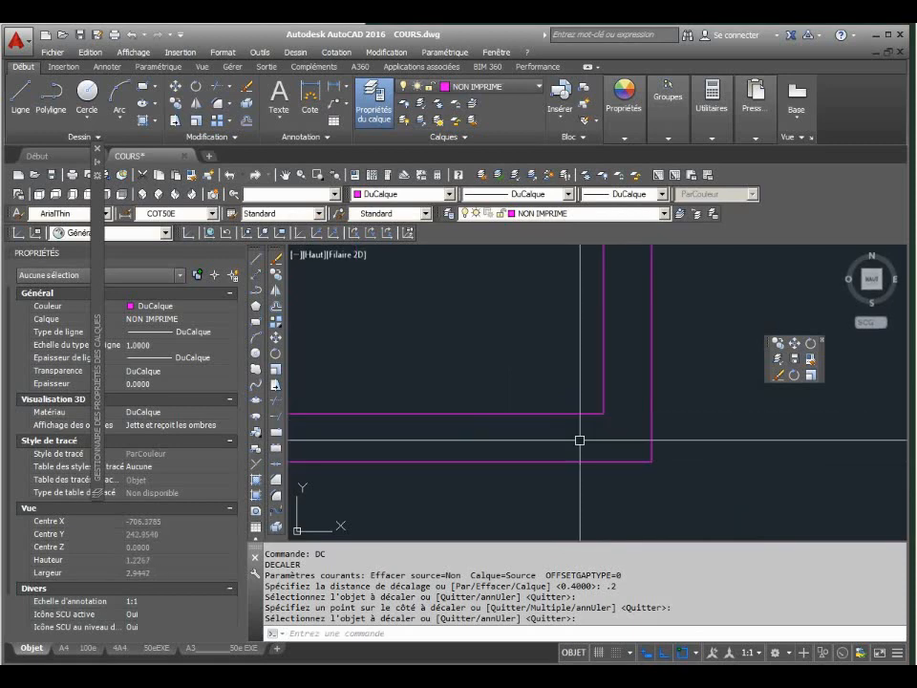
pyautogui.write('li')
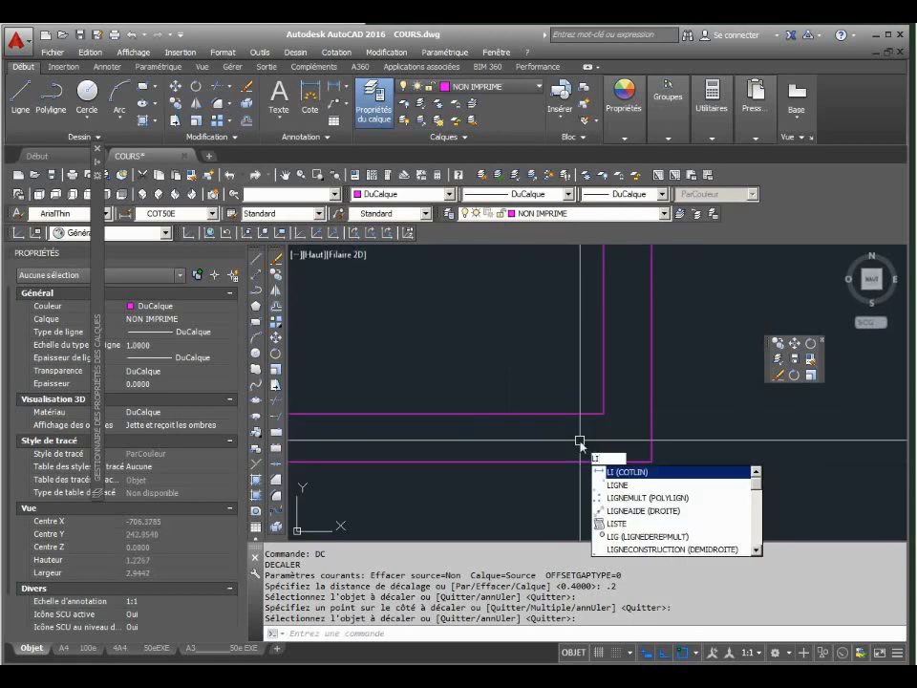
pyautogui.press('Return')
pyautogui.click(564, 414)
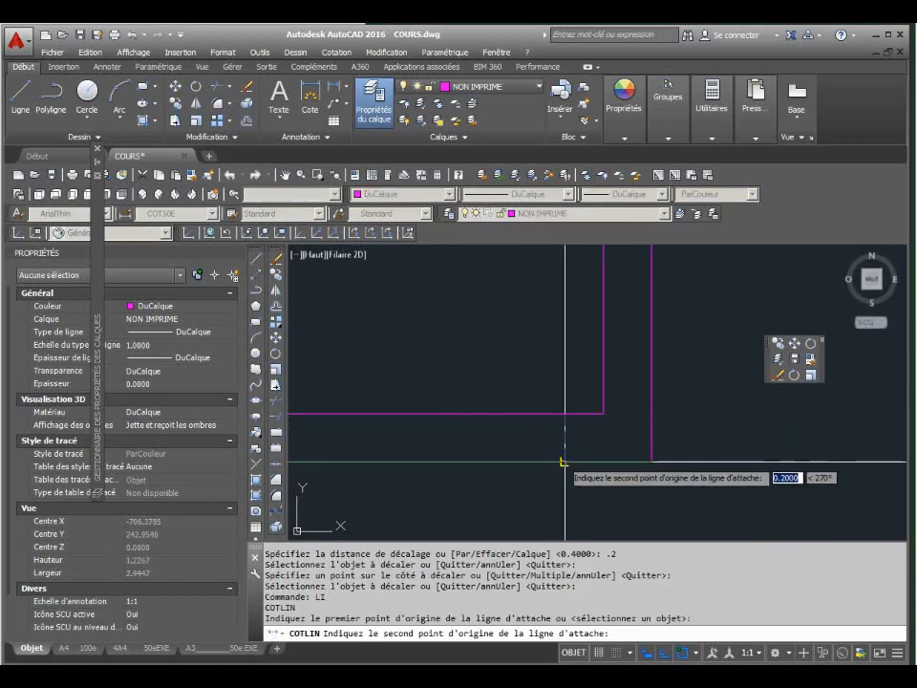
pyautogui.click(565, 462)
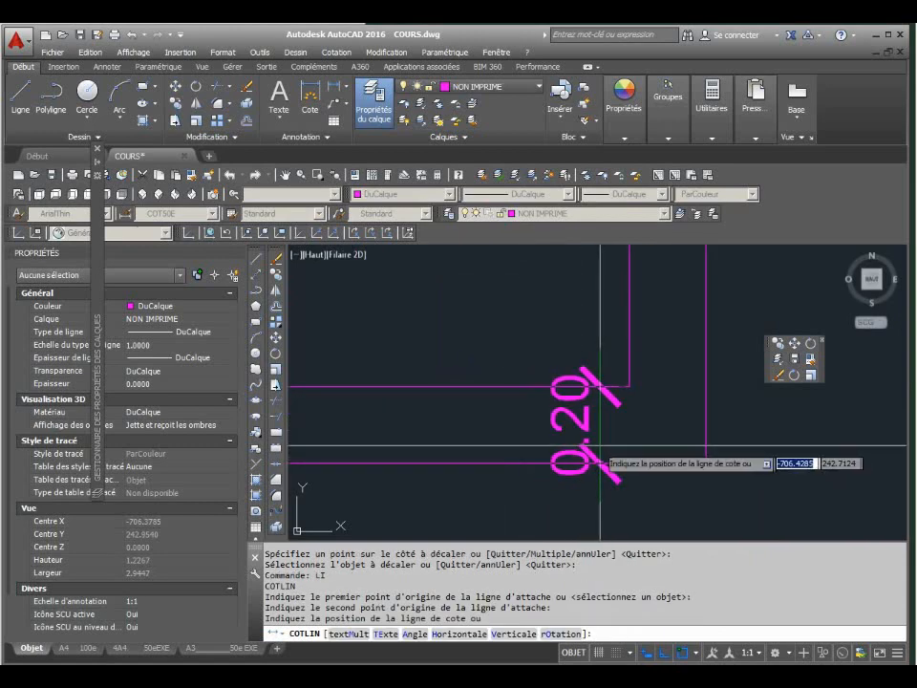
pyautogui.scroll(-4, 642, 478)
pyautogui.scroll(4, 613, 466)
pyautogui.click(601, 449)
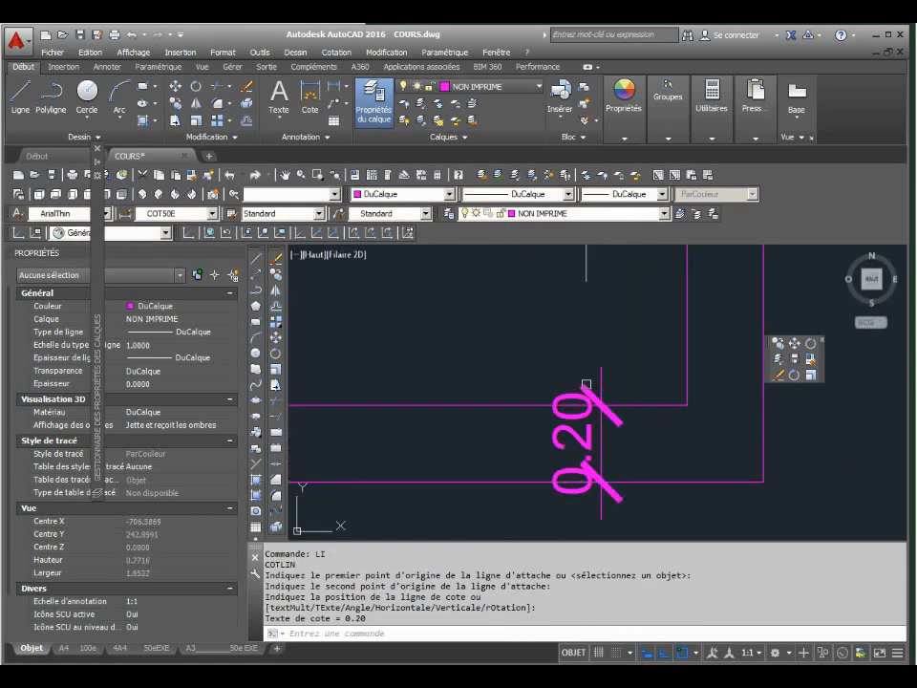
# Match the properties of a cyan dimension with white text from the symbol library onto the new dimension between the rectangles.
pyautogui.click(777, 375)
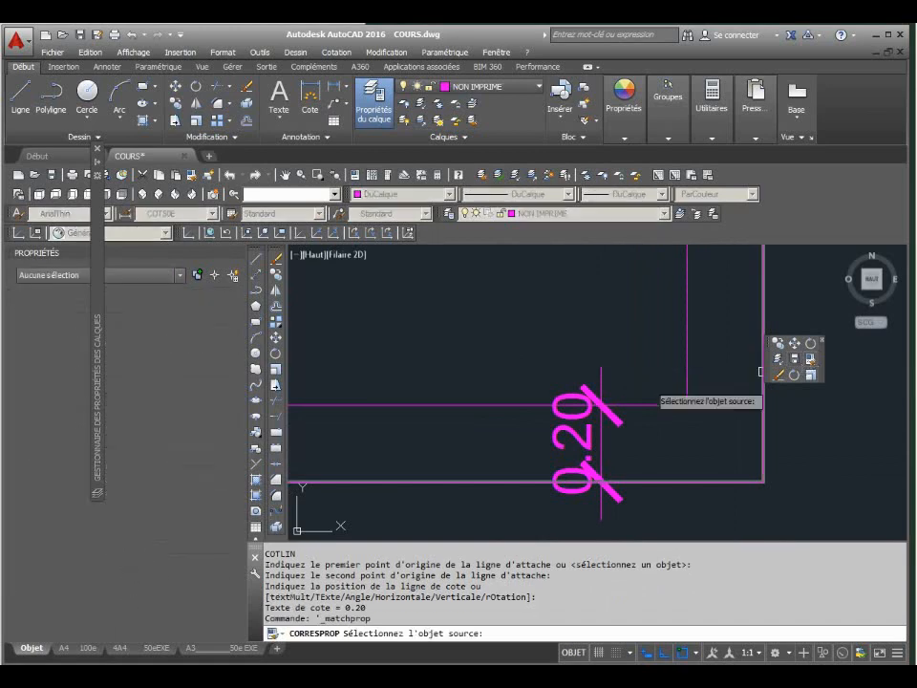
pyautogui.scroll(-5, 484, 398)
pyautogui.scroll(-20, 433, 420)
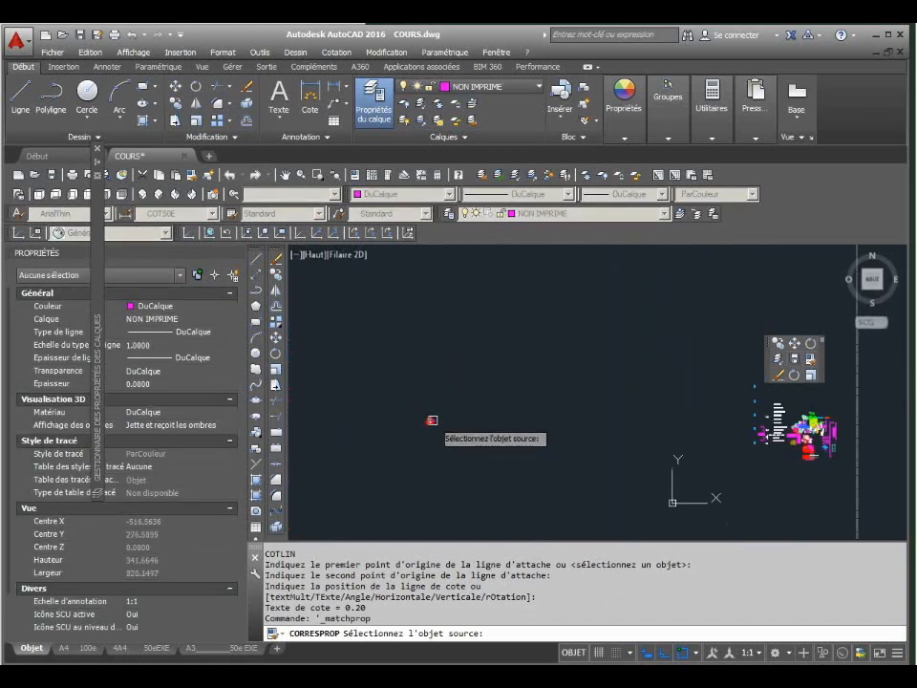
pyautogui.scroll(15, 574, 423)
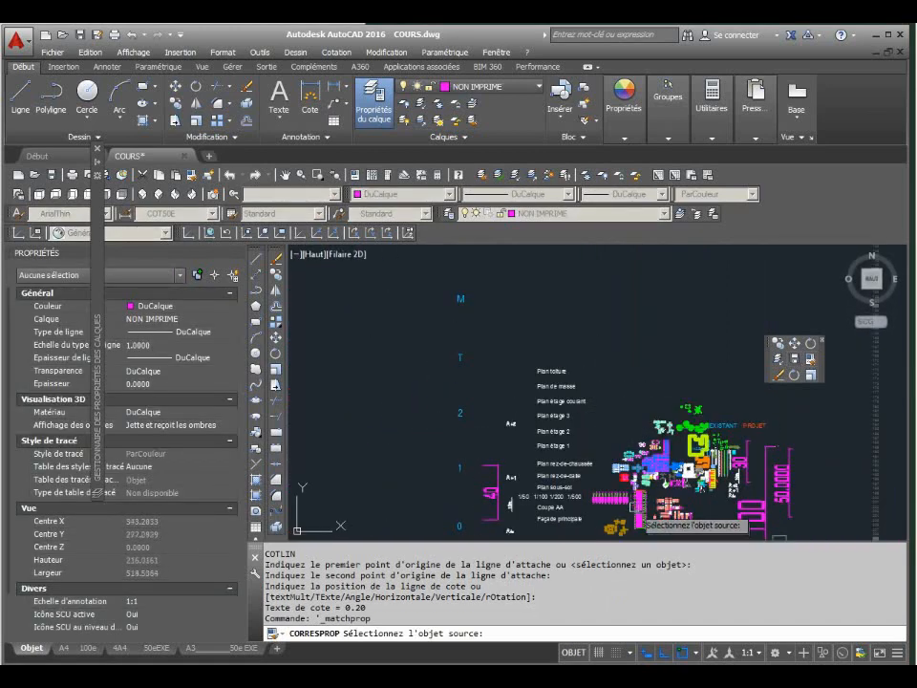
pyautogui.scroll(12, 654, 470)
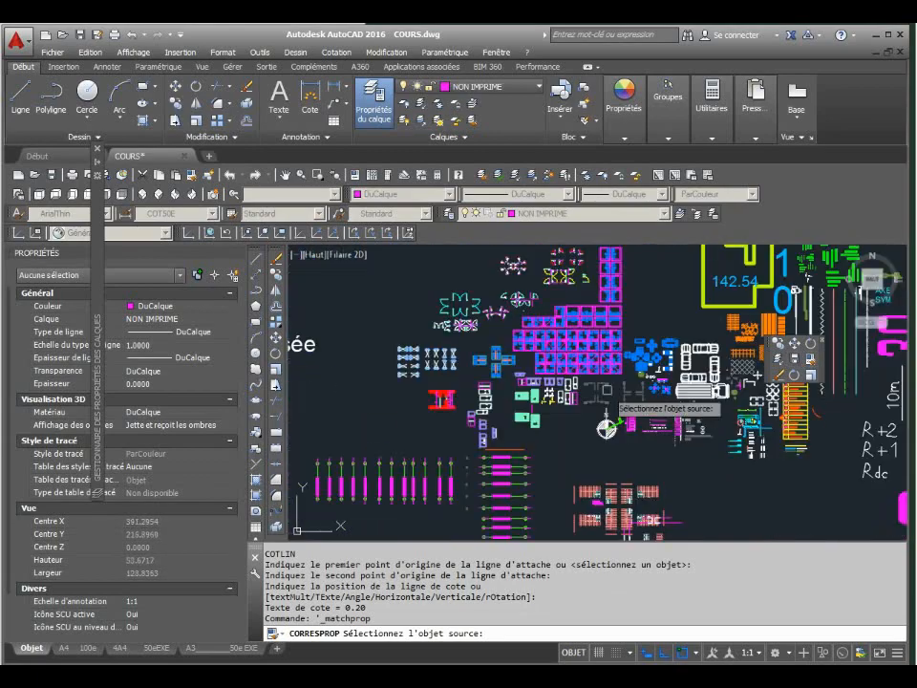
pyautogui.scroll(6, 774, 392)
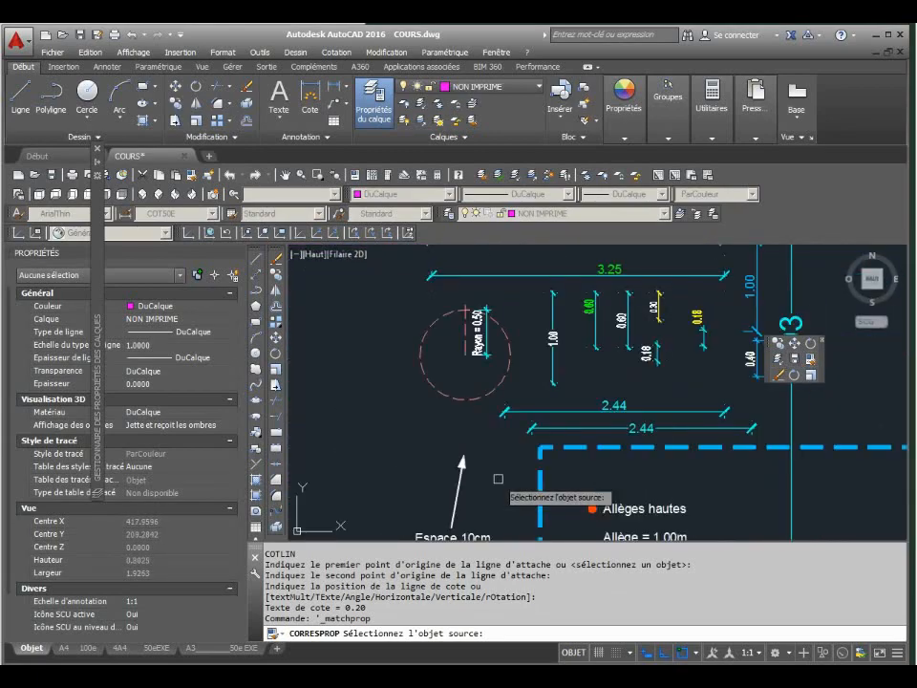
pyautogui.click(615, 304)
pyautogui.scroll(-15, 669, 382)
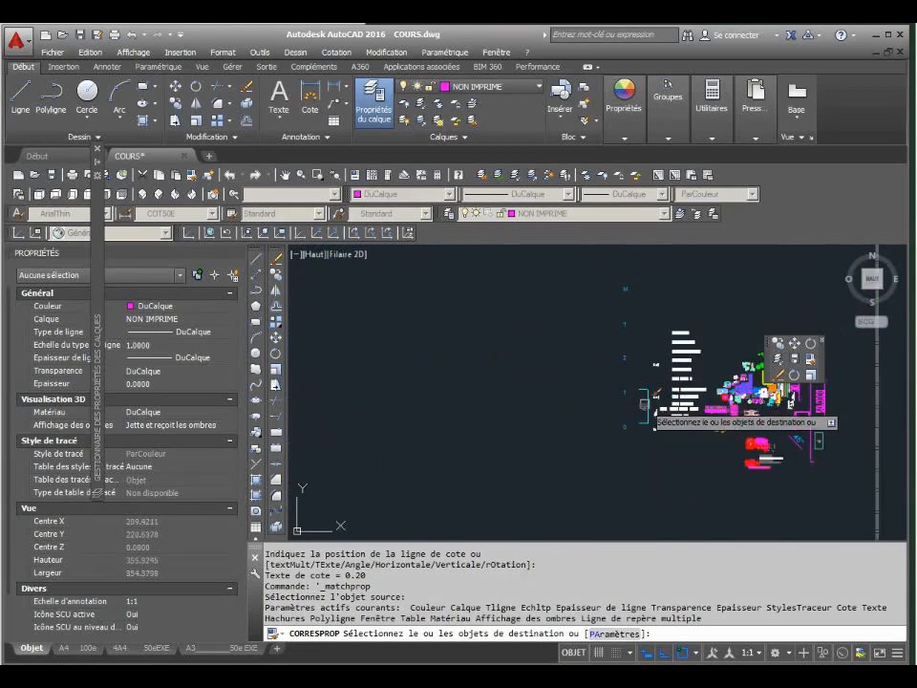
pyautogui.scroll(12, 669, 411)
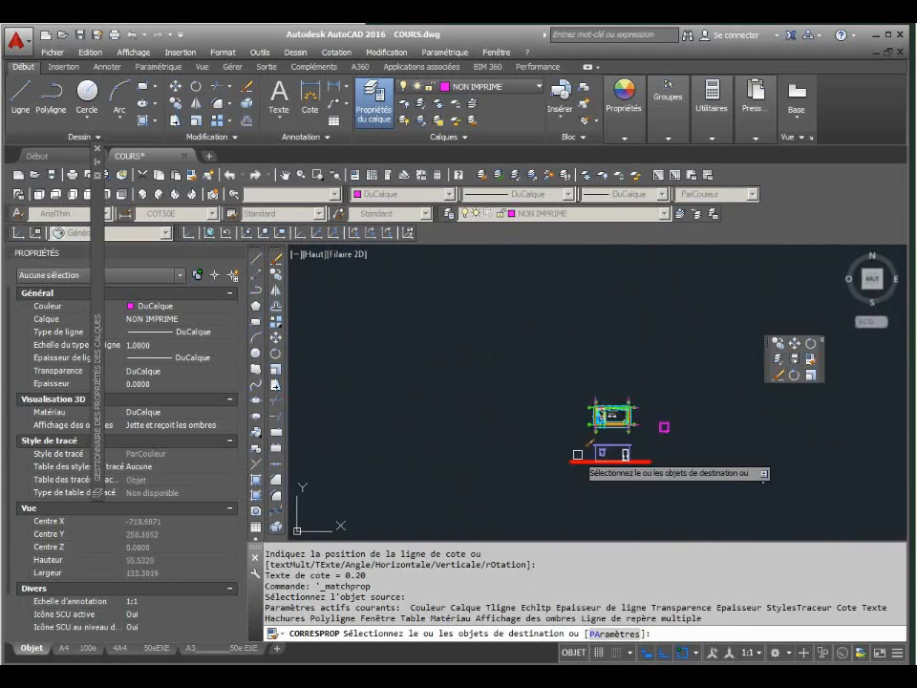
pyautogui.scroll(8, 634, 470)
pyautogui.scroll(-3, 669, 411)
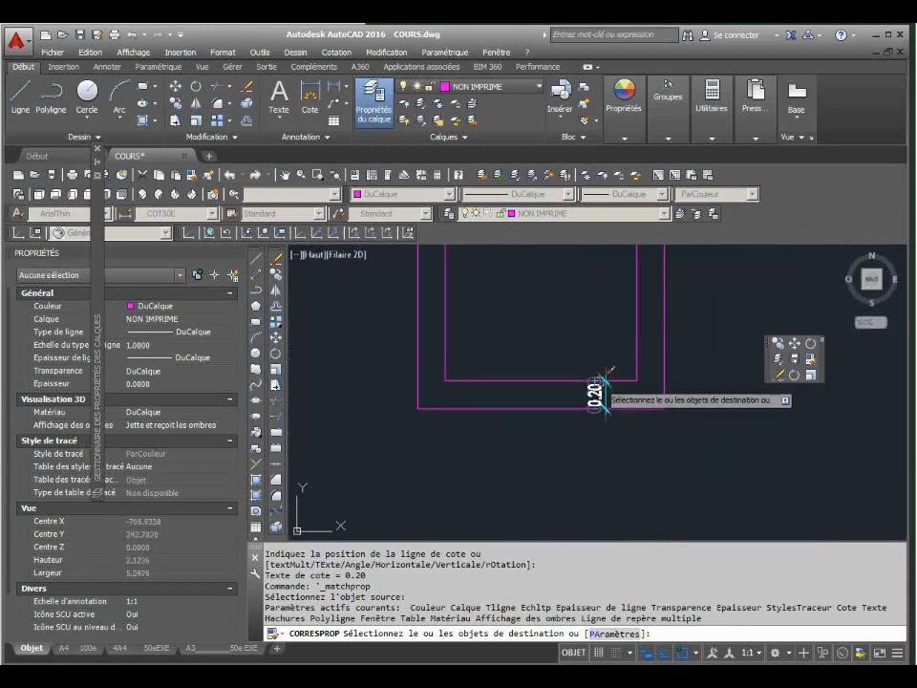
pyautogui.scroll(3, 642, 474)
pyautogui.scroll(-4, 642, 474)
pyautogui.click(622, 449)
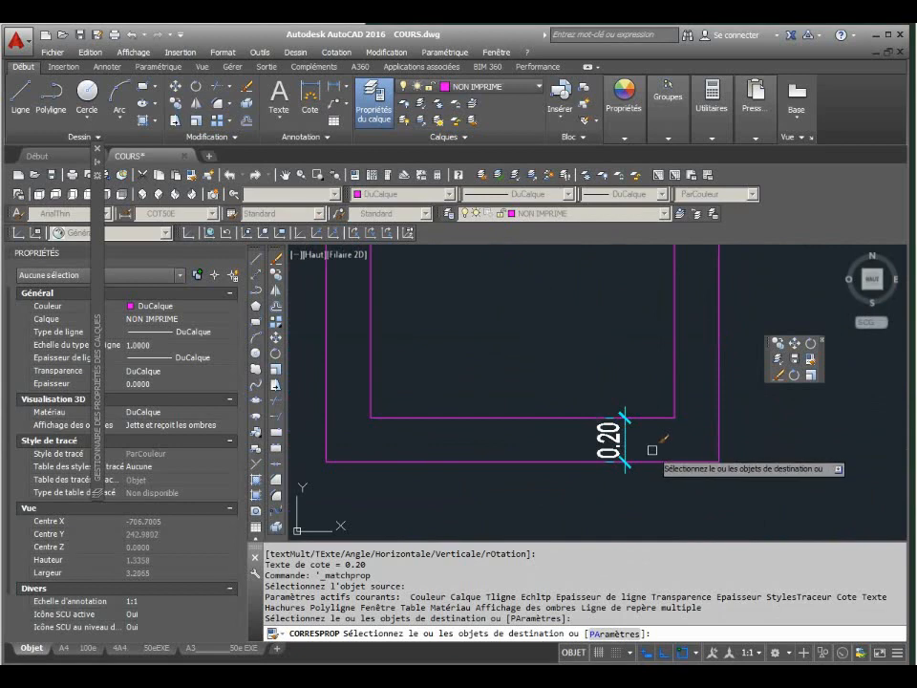
pyautogui.press('Return')
# Draw a short horizontal line to the right of the nested rectangles.
pyautogui.scroll(-4, 652, 449)
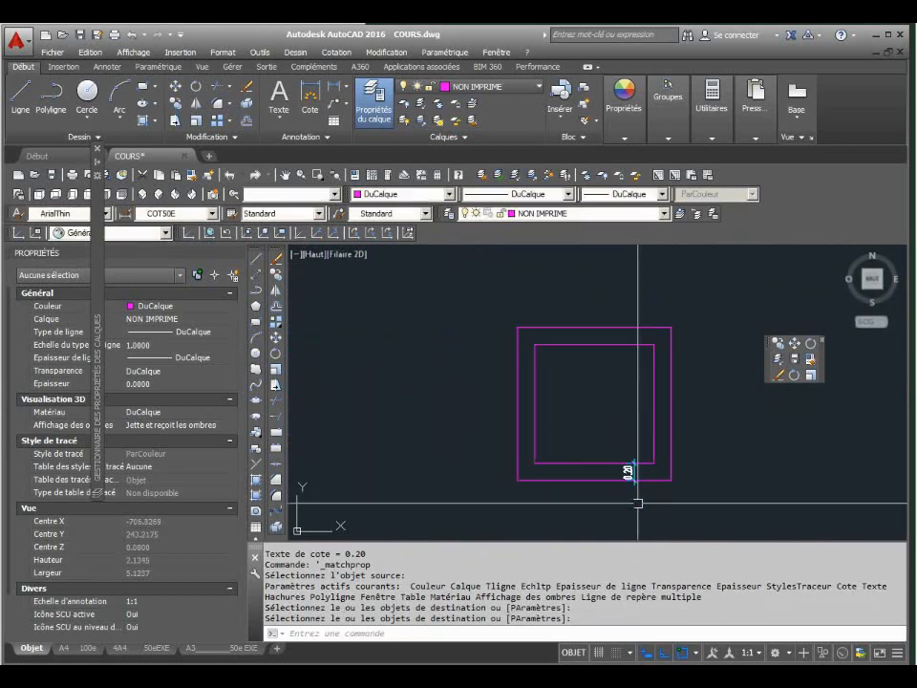
pyautogui.scroll(2, 648, 478)
pyautogui.scroll(-4, 563, 411)
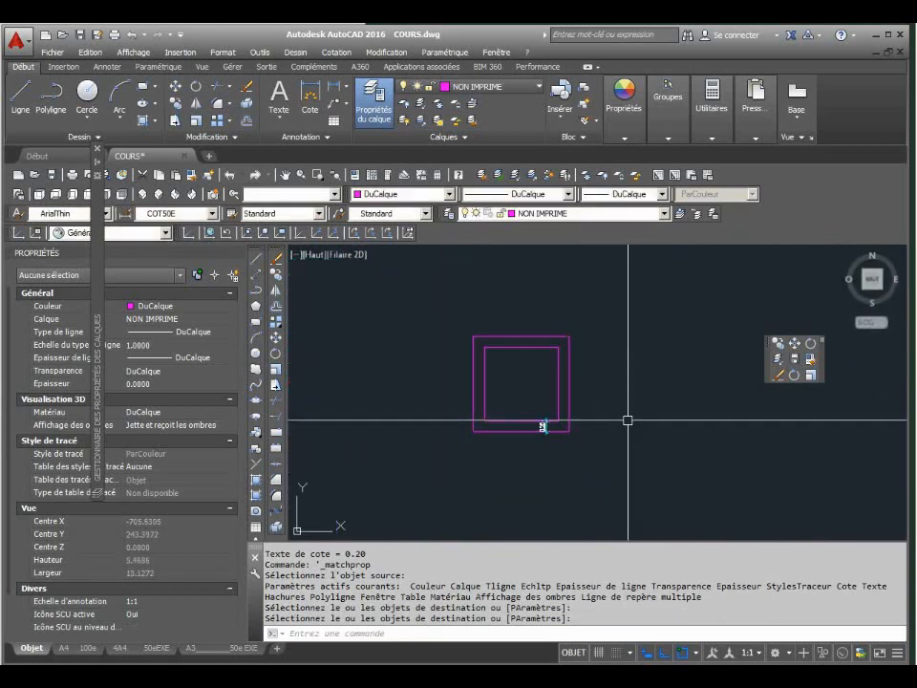
pyautogui.scroll(2, 531, 397)
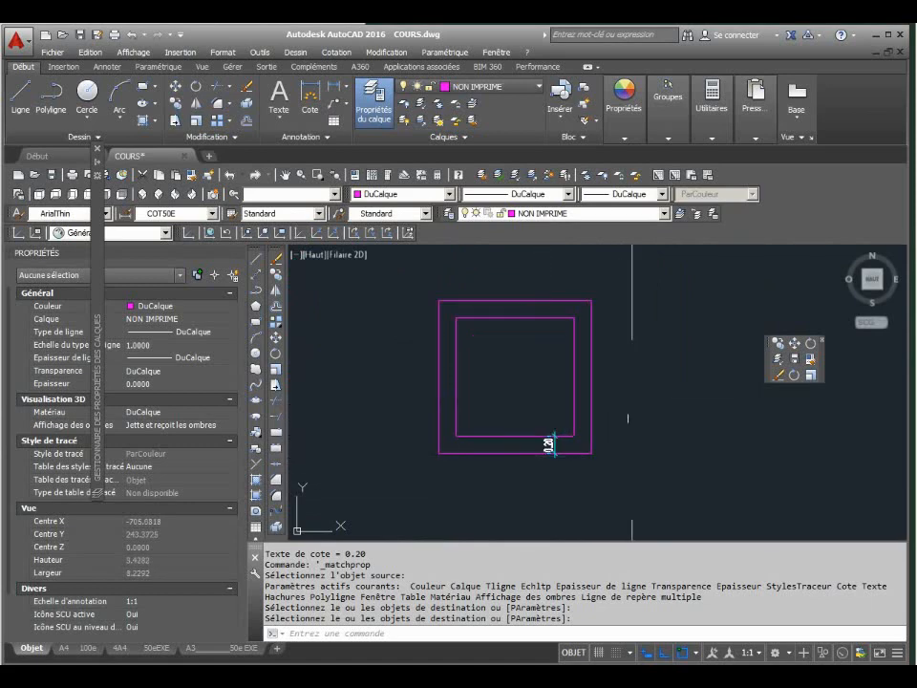
pyautogui.write('l')
pyautogui.press('Return')
pyautogui.click(625, 383)
pyautogui.click(729, 383)
pyautogui.press('Escape')
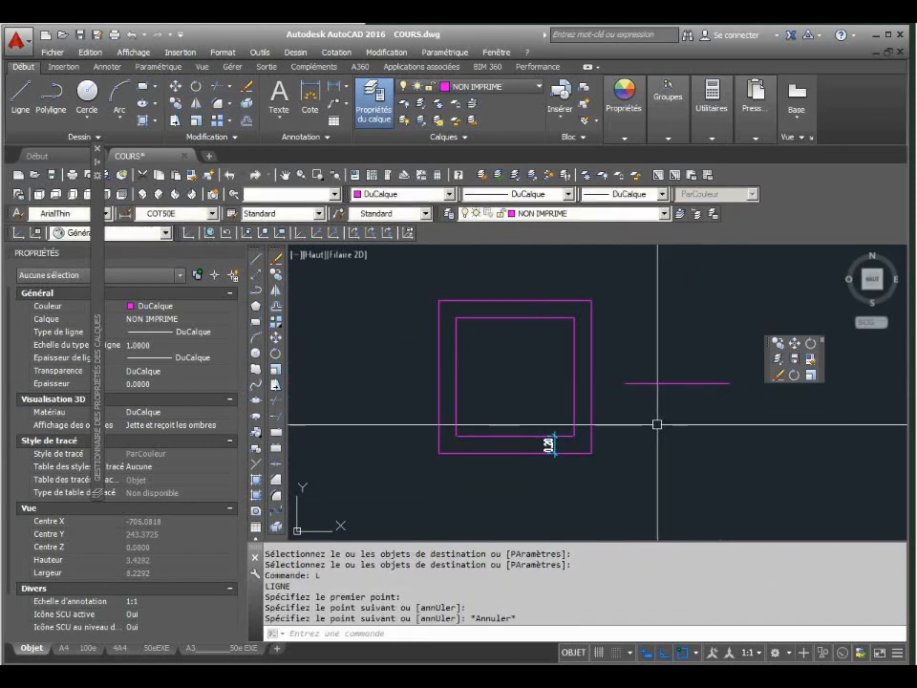
# Offset the horizontal line downward, keeping the distance of 0.2.
pyautogui.press('Return')
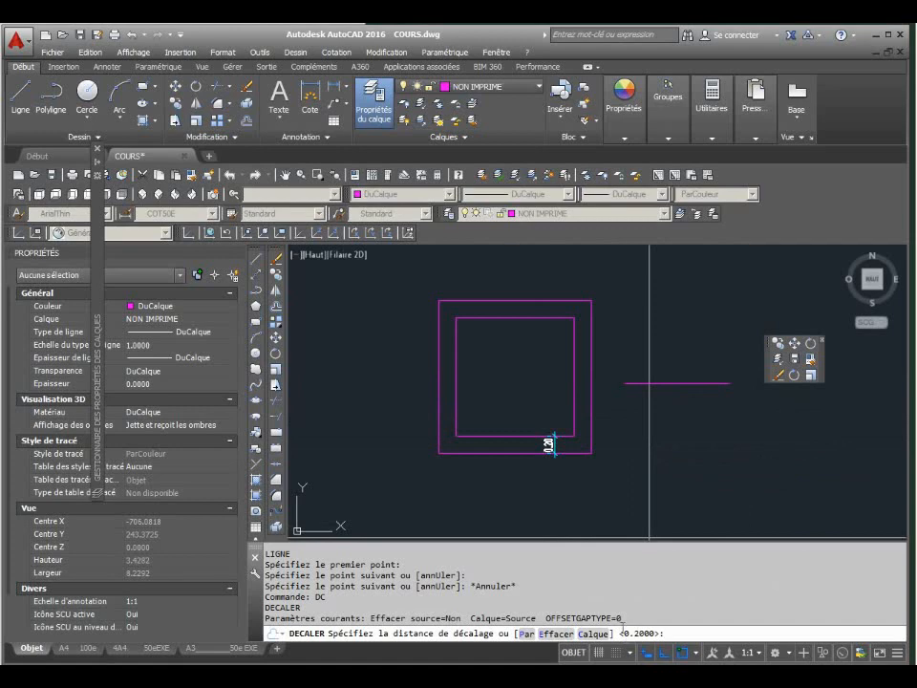
pyautogui.press('Return')
pyautogui.click(661, 383)
pyautogui.click(670, 426)
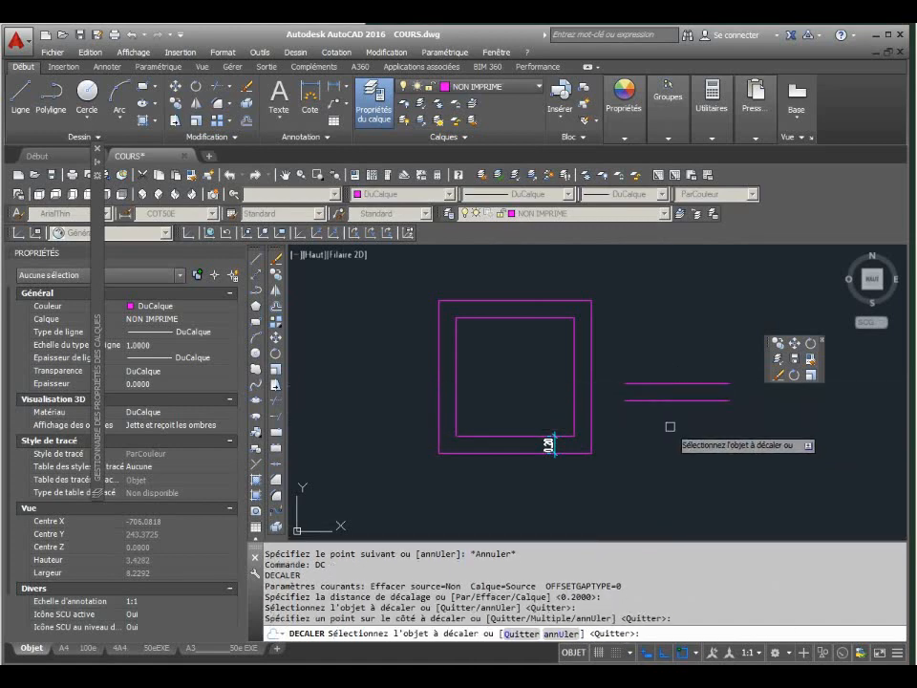
pyautogui.press('Escape')
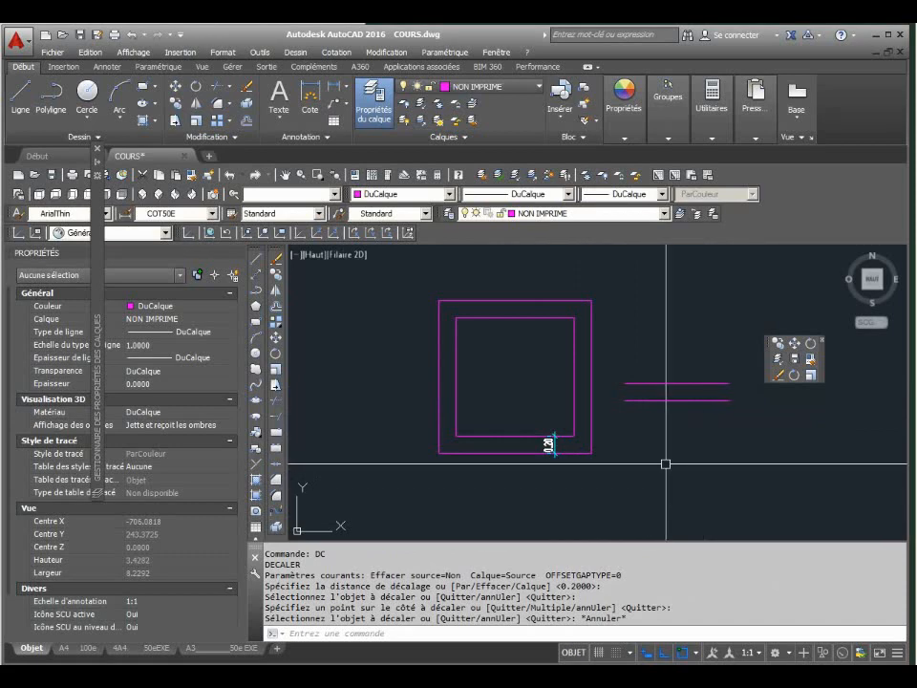
# Copy the lower of the two parallel lines straight down by 0.2, using its end area as the base point.
pyautogui.write('cp')
pyautogui.press('Return')
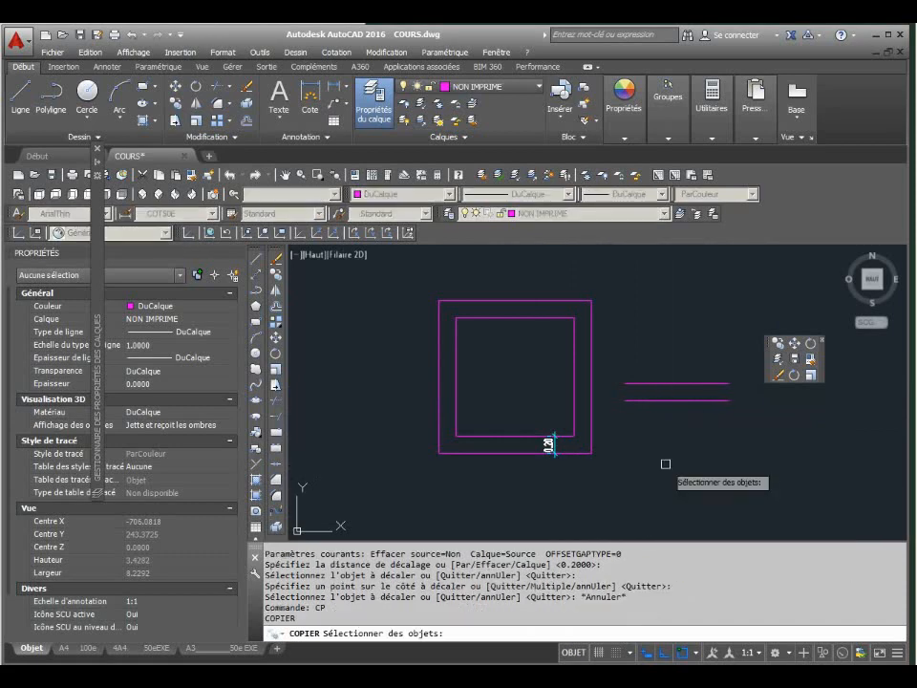
pyautogui.click(638, 400)
pyautogui.press('Return')
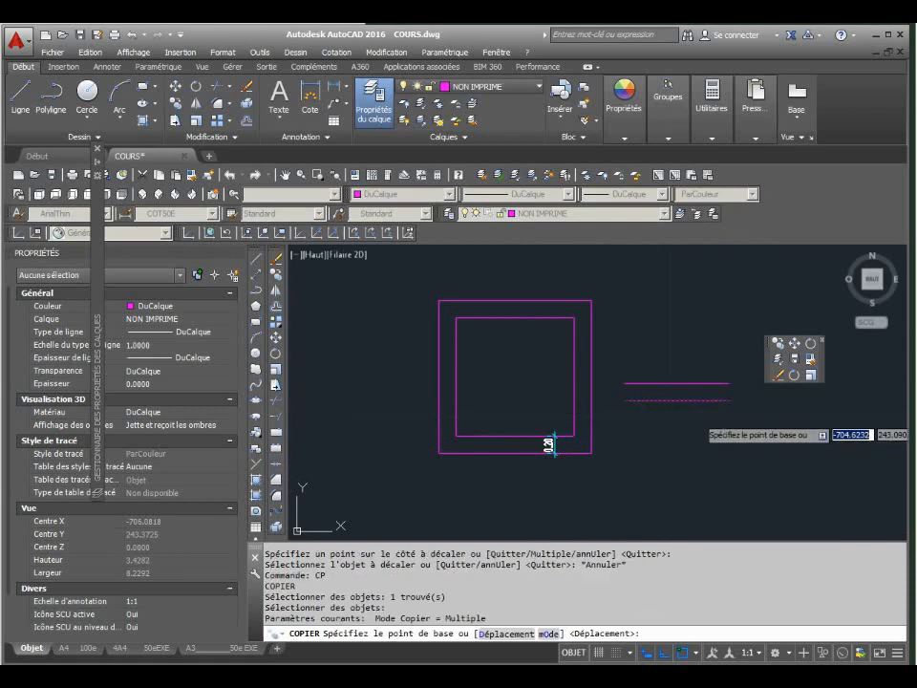
pyautogui.click(726, 400)
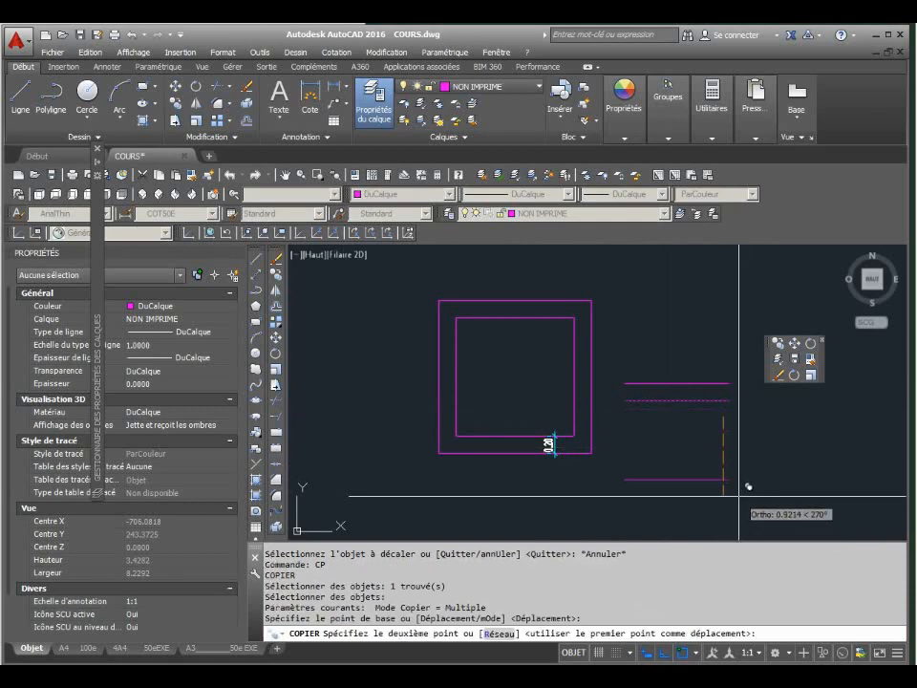
pyautogui.write('.2')
pyautogui.press('Return')
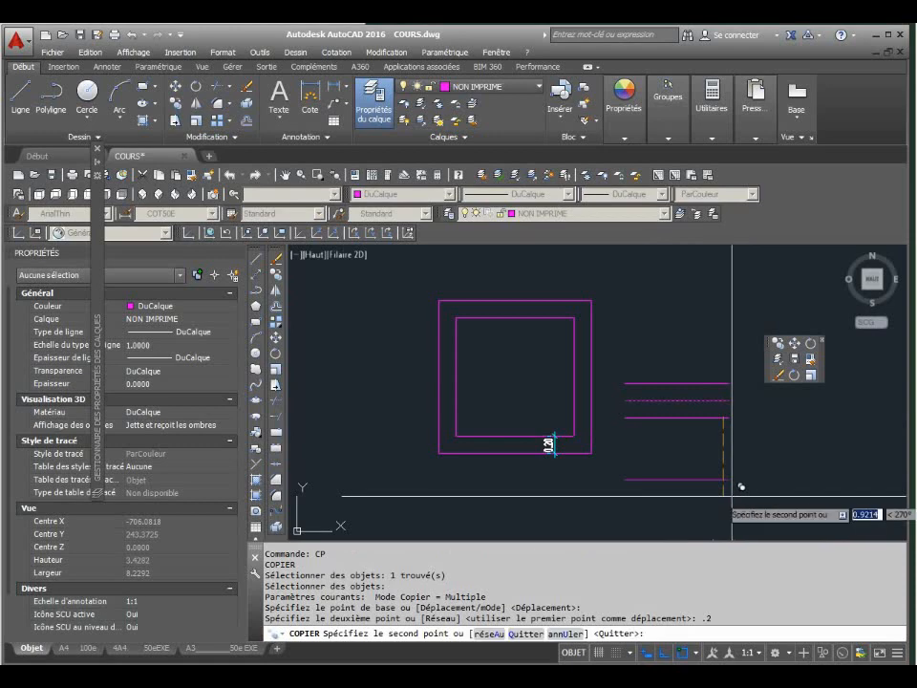
pyautogui.press('Escape')
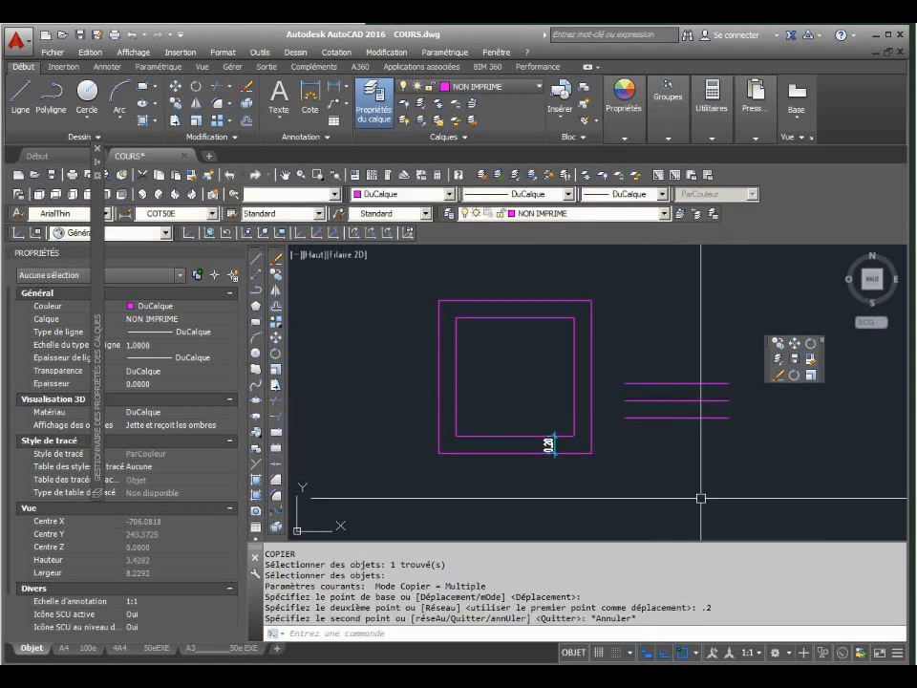
pyautogui.scroll(-2, 674, 486)
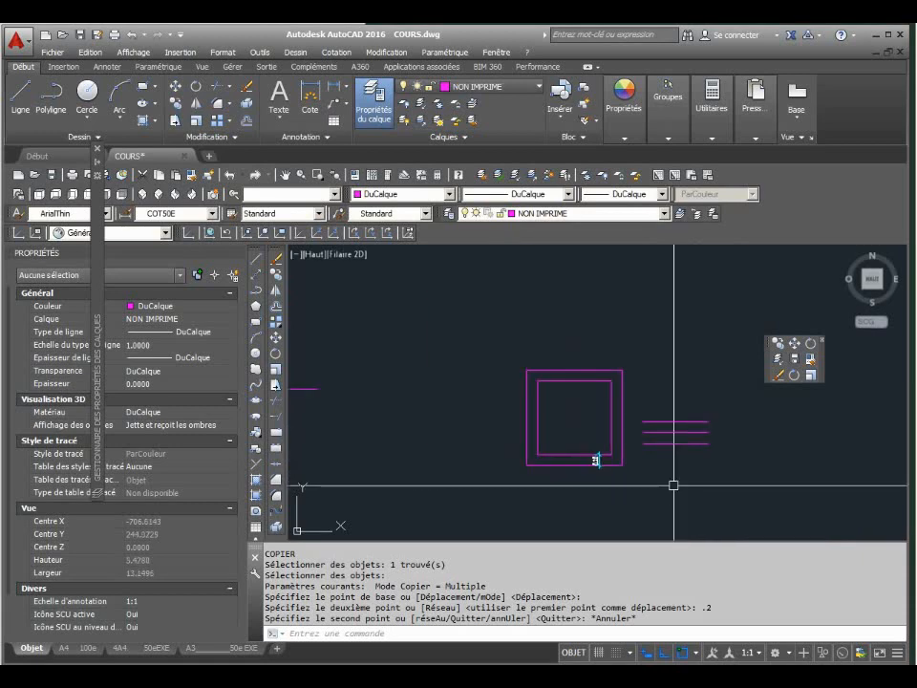
pyautogui.click(674, 485)
pyautogui.click(553, 372)
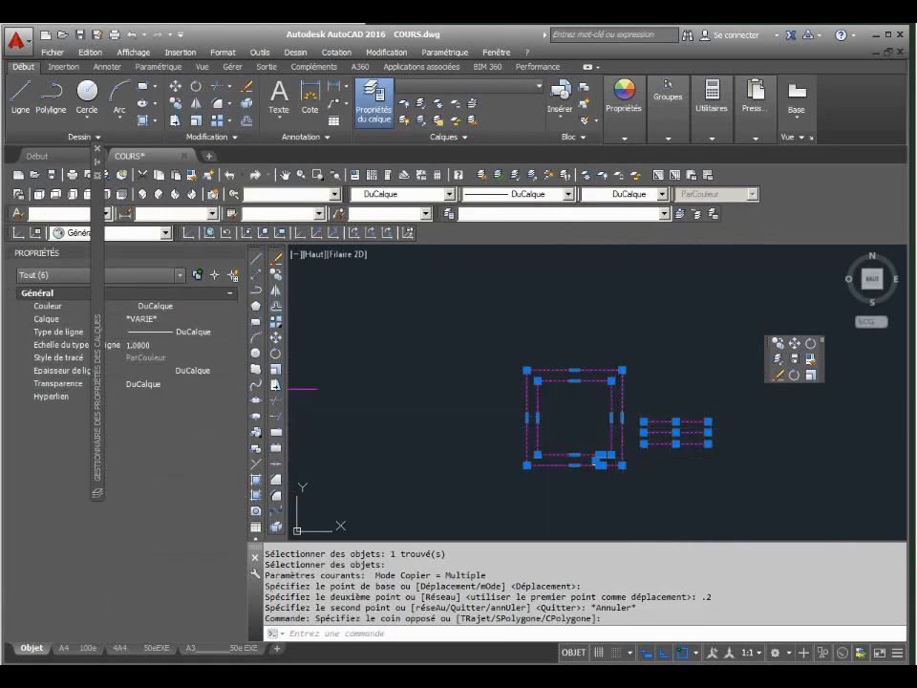
pyautogui.press('Escape')
pyautogui.press('Escape')
# Undo the copies, offsets, dimensions, circles and erasures back through the last two chamfers, restoring the crossing and separated white line pairs.
pyautogui.write('u')
pyautogui.press('Return')
pyautogui.write('u')
pyautogui.press('Return')
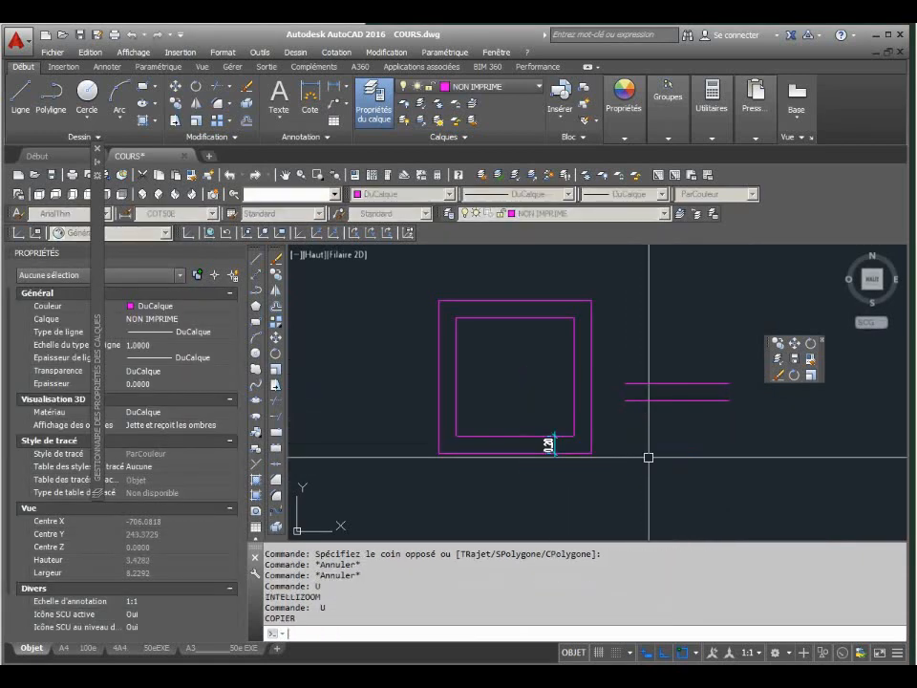
pyautogui.press('Return')
pyautogui.press('Return')
pyautogui.press('Return')
pyautogui.press('Return')
pyautogui.press('Return')
pyautogui.press('Return')
pyautogui.press('Return')
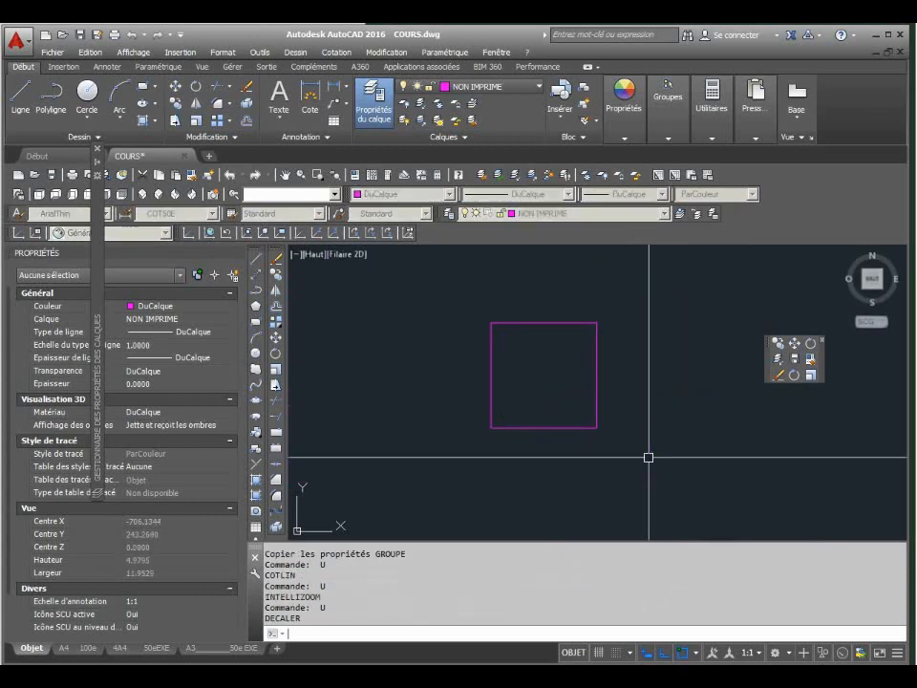
pyautogui.press('Return')
pyautogui.press('Return')
pyautogui.press('Return')
pyautogui.press('Return')
pyautogui.press('Return')
pyautogui.press('Return')
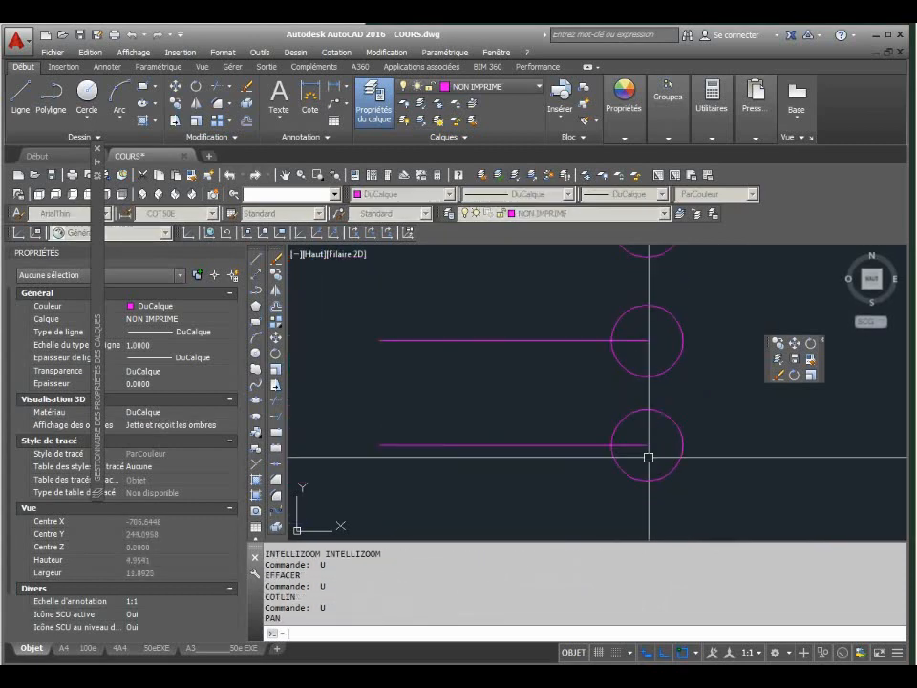
pyautogui.press('Return')
pyautogui.press('Return')
pyautogui.press('Return')
pyautogui.press('Return')
pyautogui.press('Return')
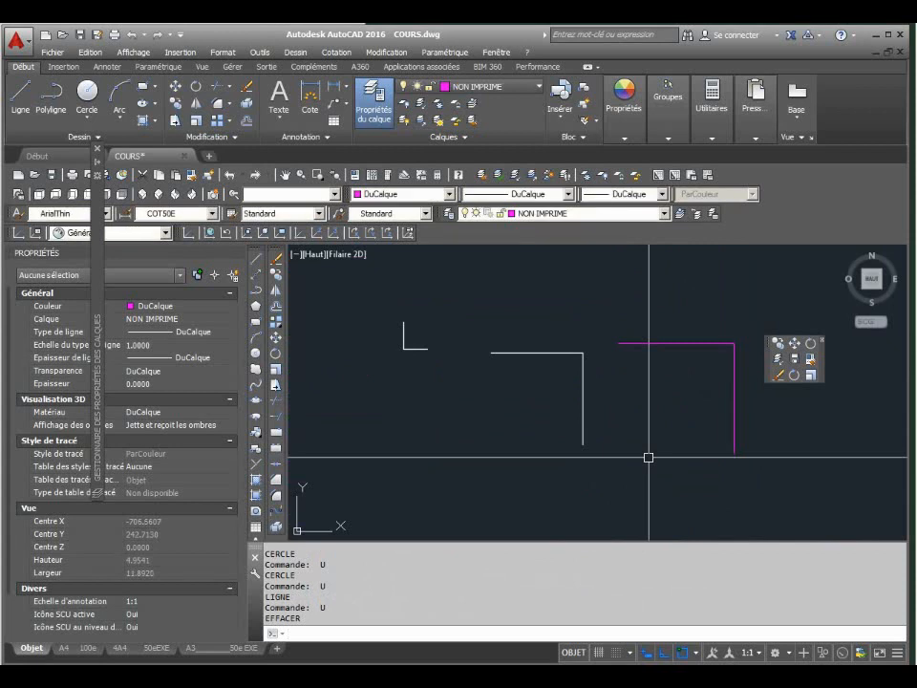
pyautogui.press('Return')
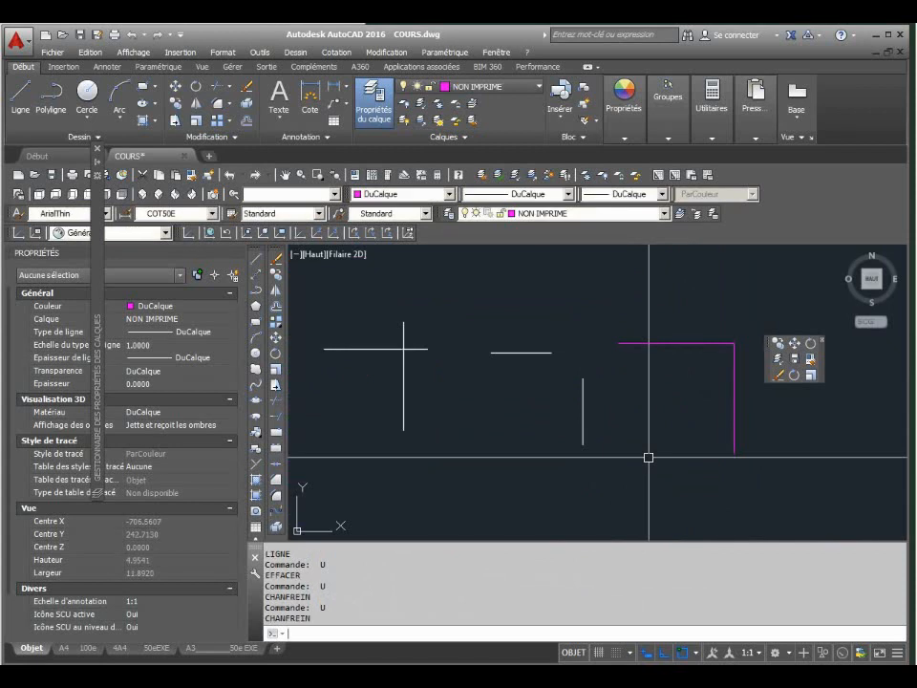
pyautogui.press('Escape')
pyautogui.press('Escape')
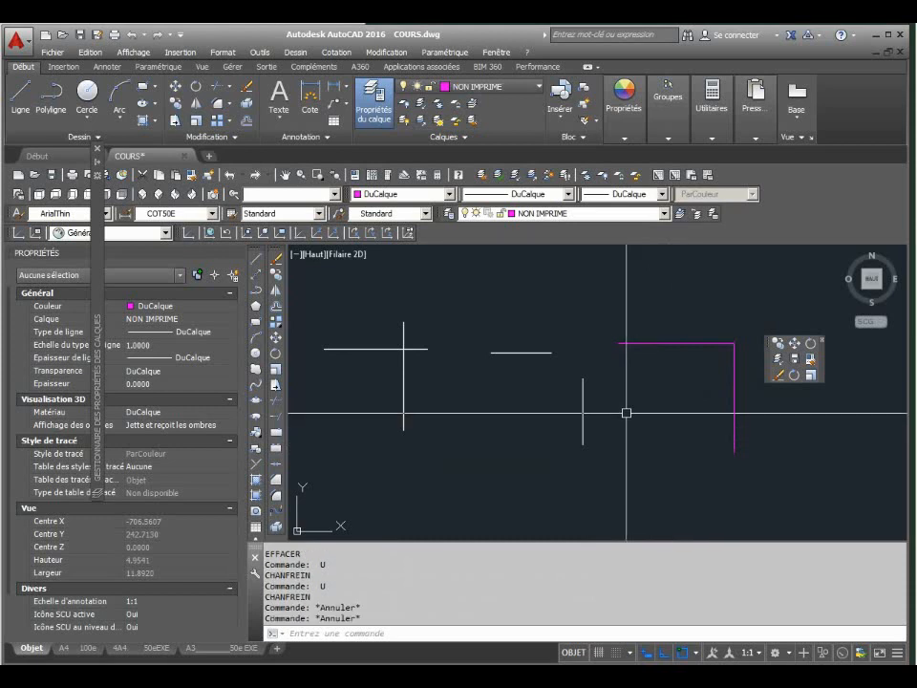
# Break the magenta horizontal and vertical lines, each a short distance away from their shared corner.
pyautogui.scroll(-2, 413, 400)
pyautogui.scroll(4, 590, 382)
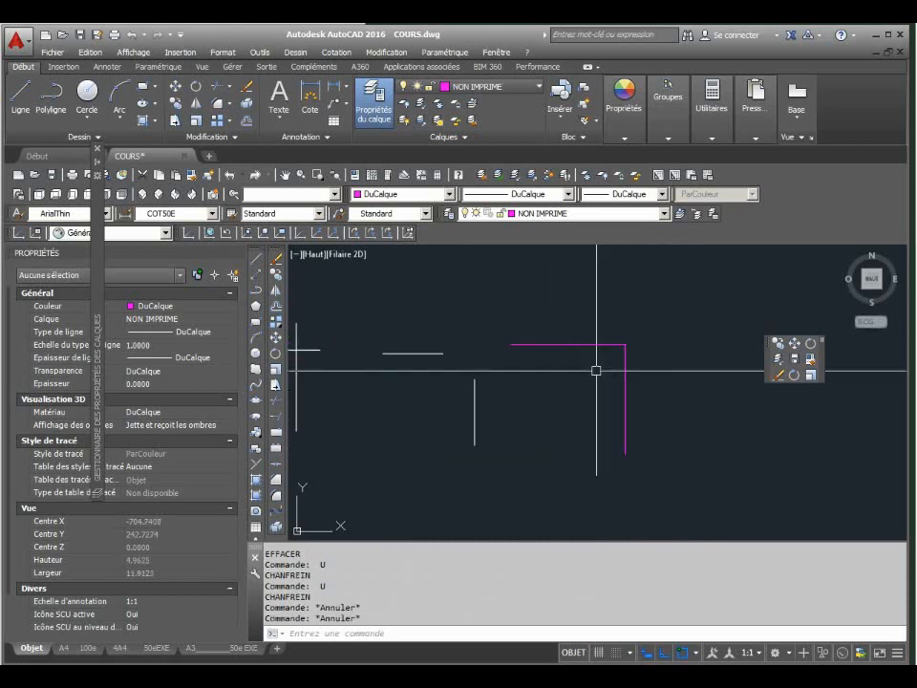
pyautogui.write('c')
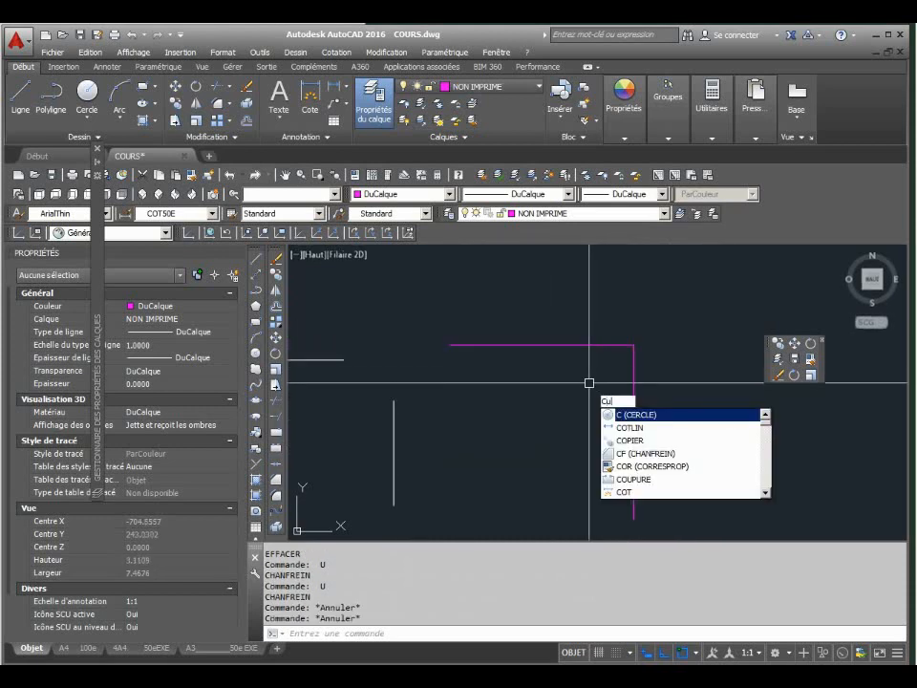
pyautogui.write('u')
pyautogui.press('Return')
pyautogui.click(594, 345)
pyautogui.click(581, 345)
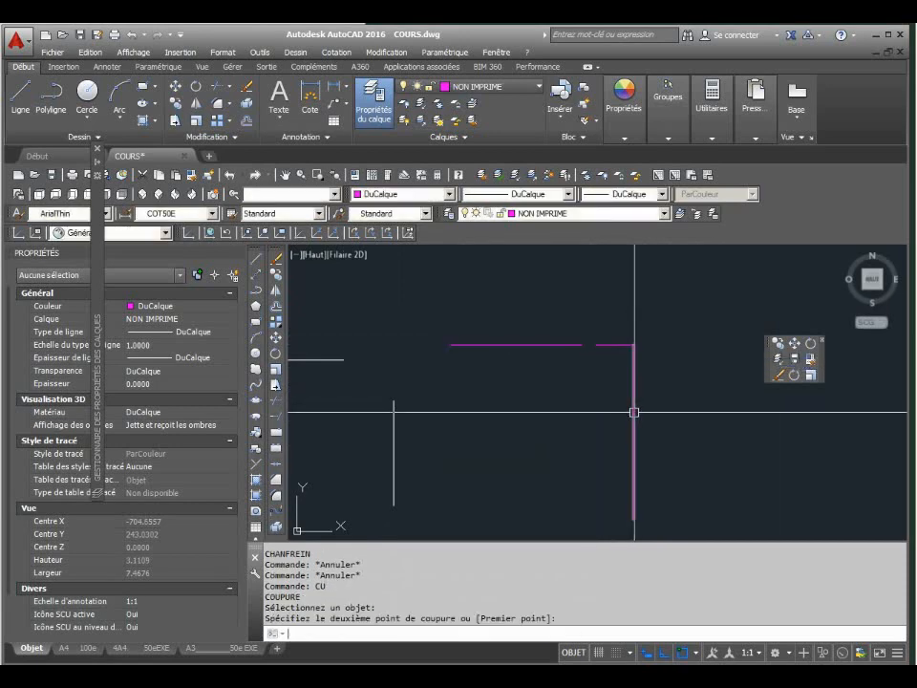
pyautogui.press('Return')
pyautogui.click(635, 409)
pyautogui.click(635, 461)
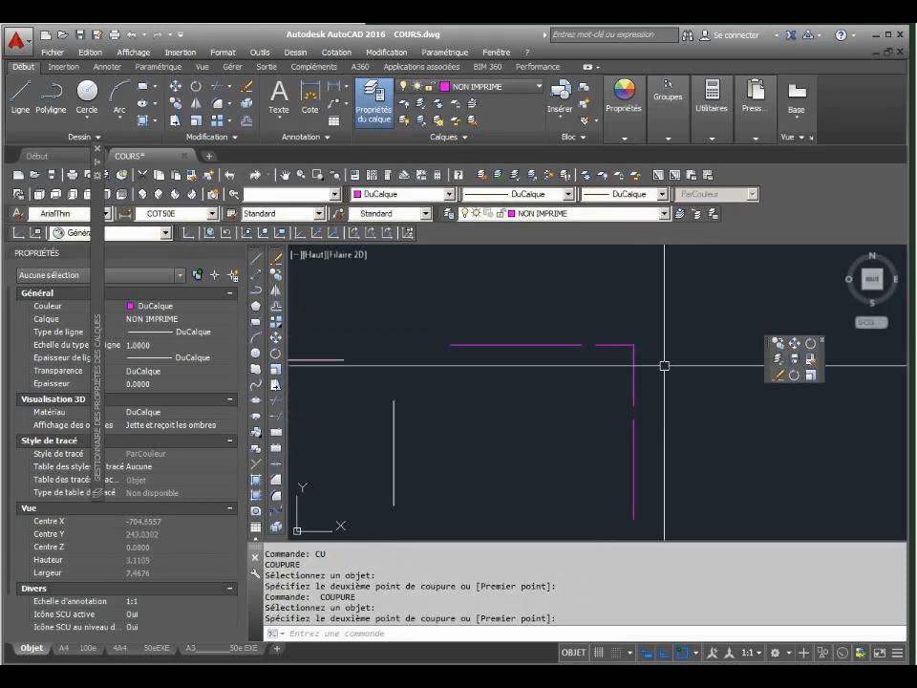
# Erase the two detached magenta segments that form the corner.
pyautogui.press('Escape')
pyautogui.click(666, 364)
pyautogui.click(627, 308)
pyautogui.press('Delete')
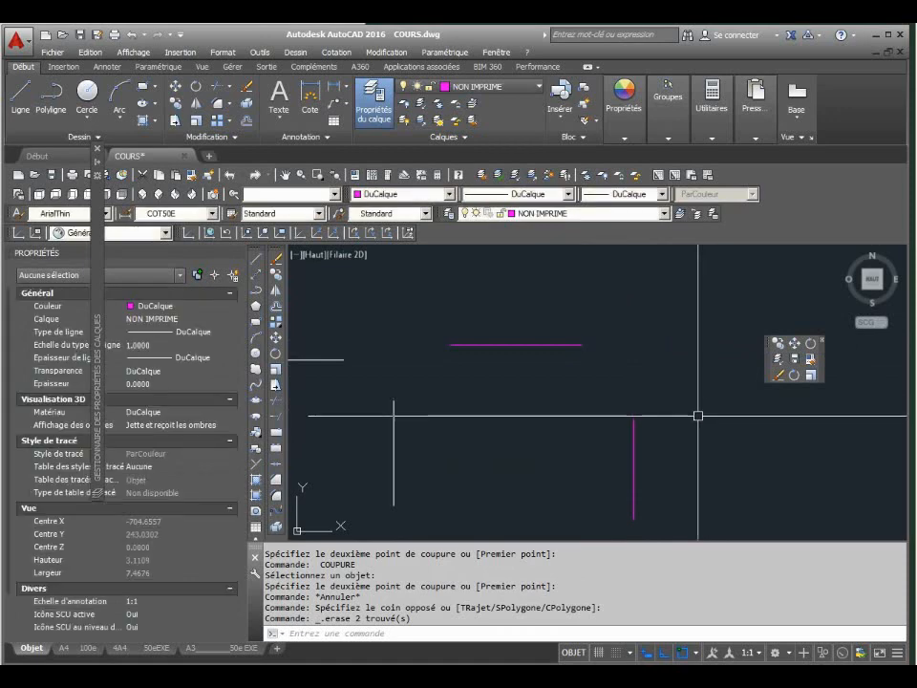
# Draw a three-point arc with Ortho off, from the magenta horizontal line's open end area to the vertical line's upper endpoint.
pyautogui.write('a')
pyautogui.press('Return')
pyautogui.click(580, 345)
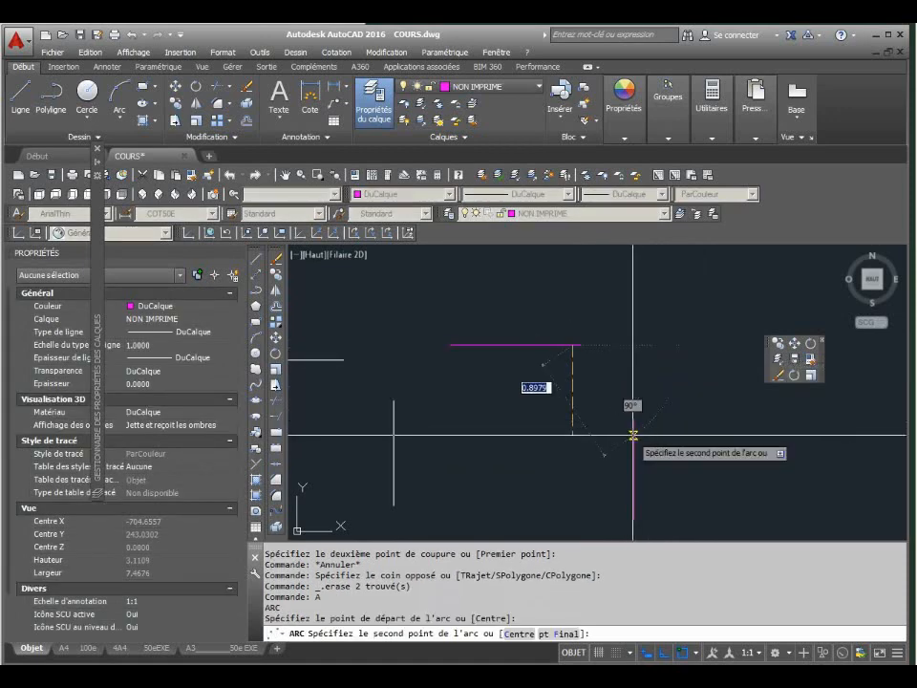
pyautogui.press('F8')
pyautogui.click(624, 376)
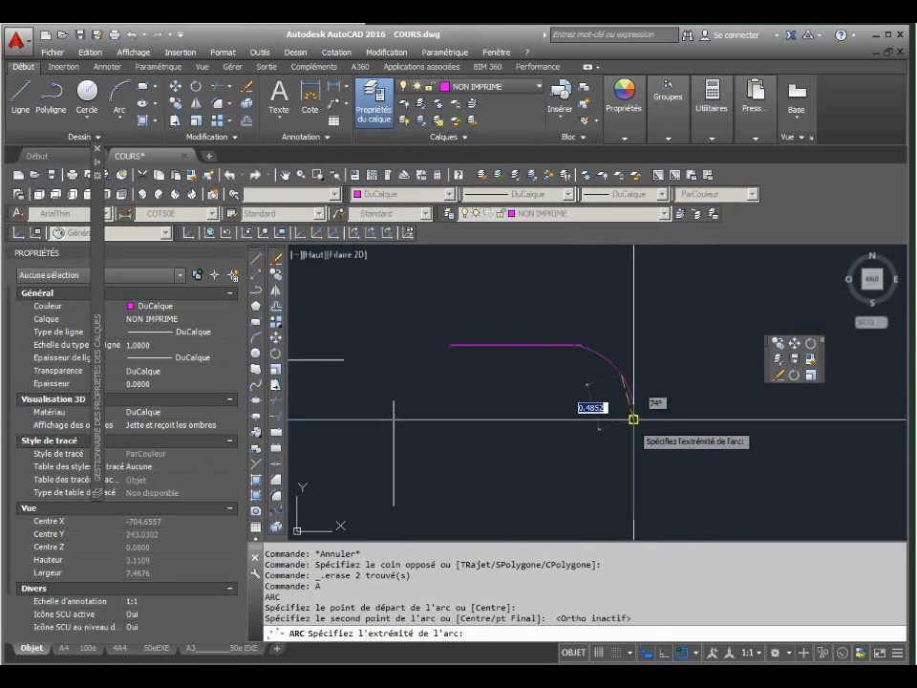
pyautogui.click(632, 418)
pyautogui.press('Return')
pyautogui.scroll(5, 620, 307)
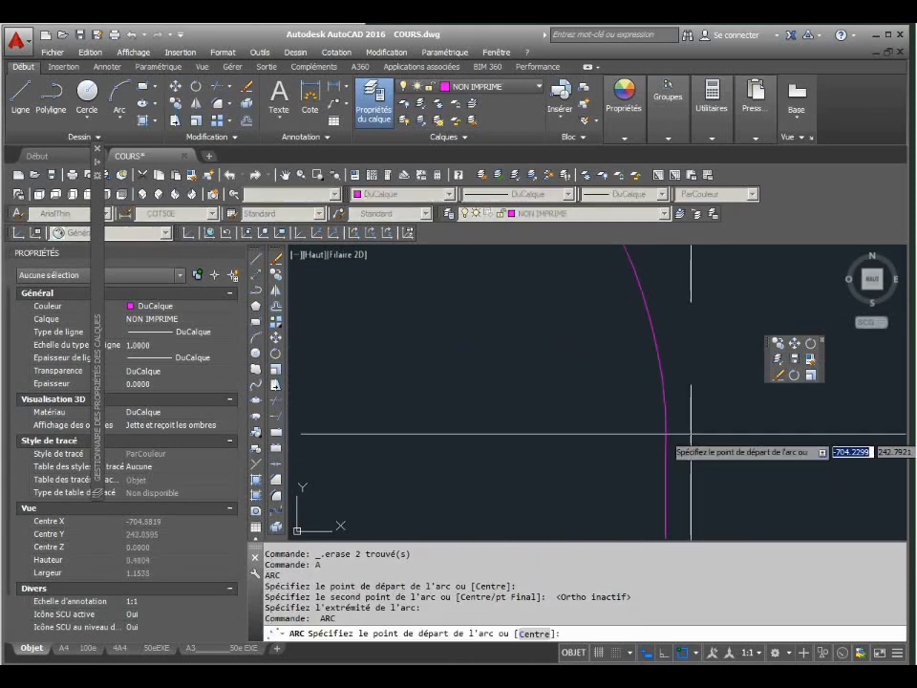
pyautogui.press('Escape')
# Trim the end of the magenta horizontal line that overshoots the arc's start, using all objects as cutting edges.
pyautogui.write('a')
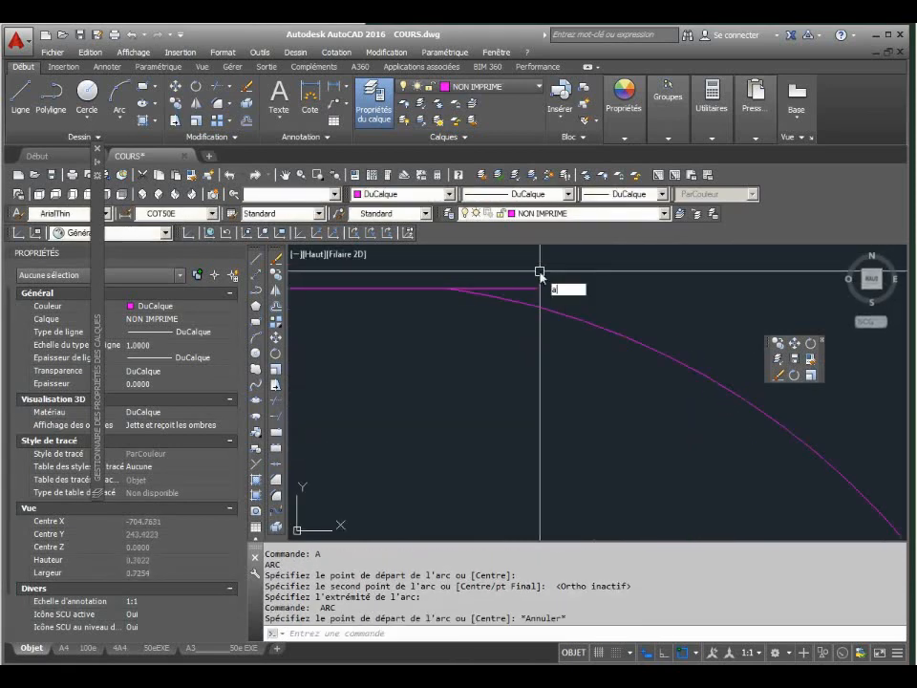
pyautogui.write('j')
pyautogui.press('Return')
pyautogui.press('Return')
pyautogui.click(529, 286)
pyautogui.press('Escape')
pyautogui.scroll(-6, 620, 321)
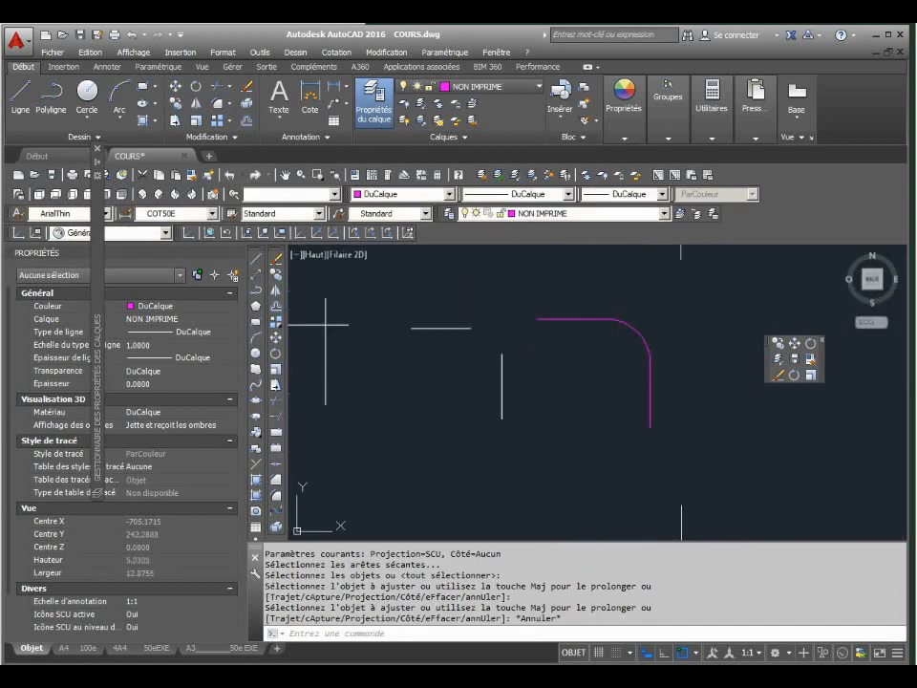
# Check the radius of the magenta corner arc in its properties.
pyautogui.scroll(4, 441, 317)
pyautogui.scroll(-4, 533, 350)
pyautogui.scroll(2, 590, 364)
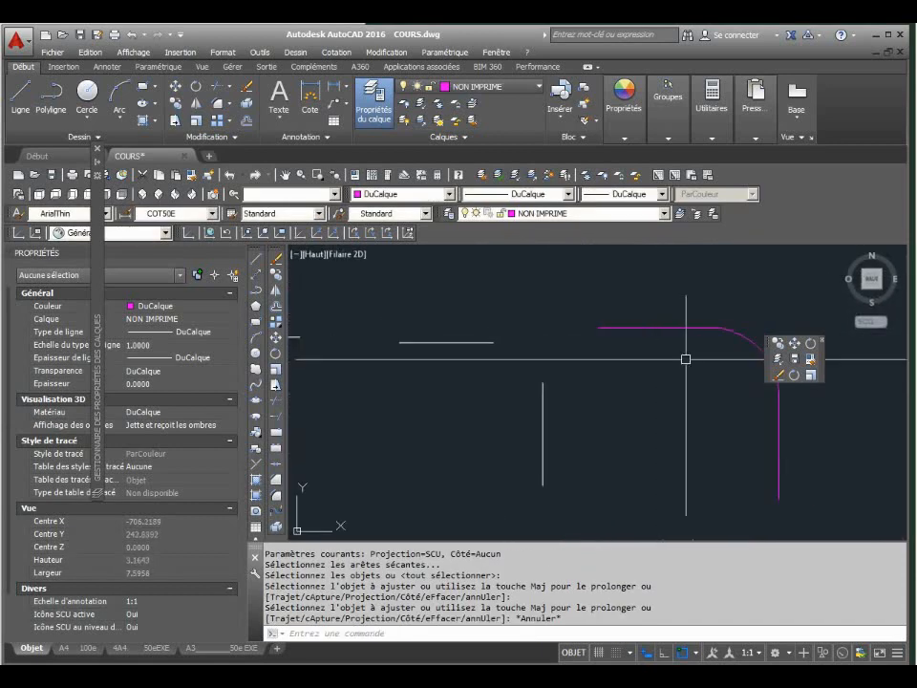
pyautogui.scroll(-2, 485, 358)
pyautogui.click(644, 347)
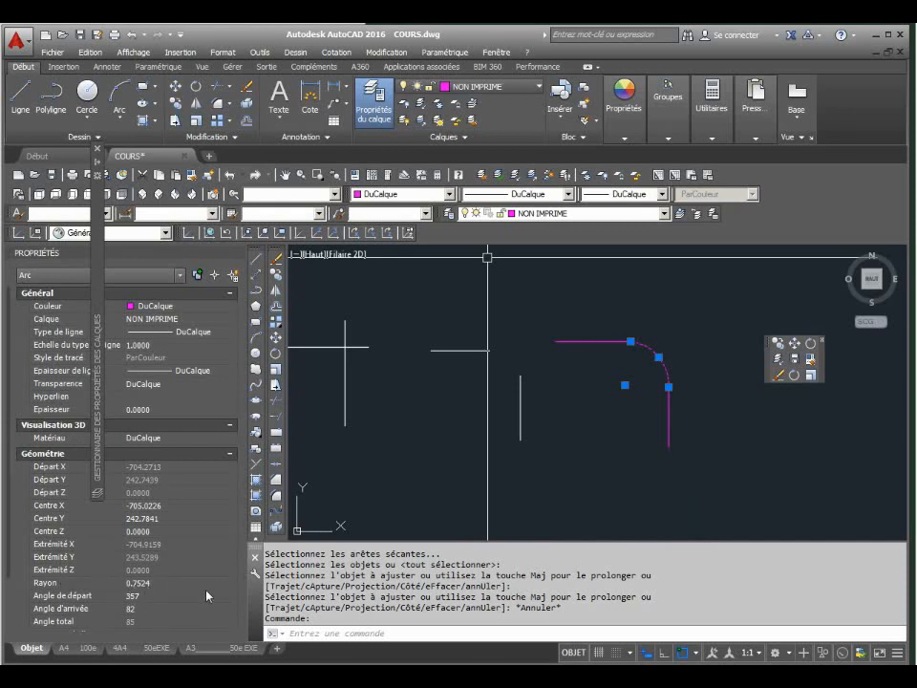
pyautogui.press('Escape')
# Fillet the separated white horizontal and vertical lines, keeping the radius of 0.1.
pyautogui.scroll(4, 471, 373)
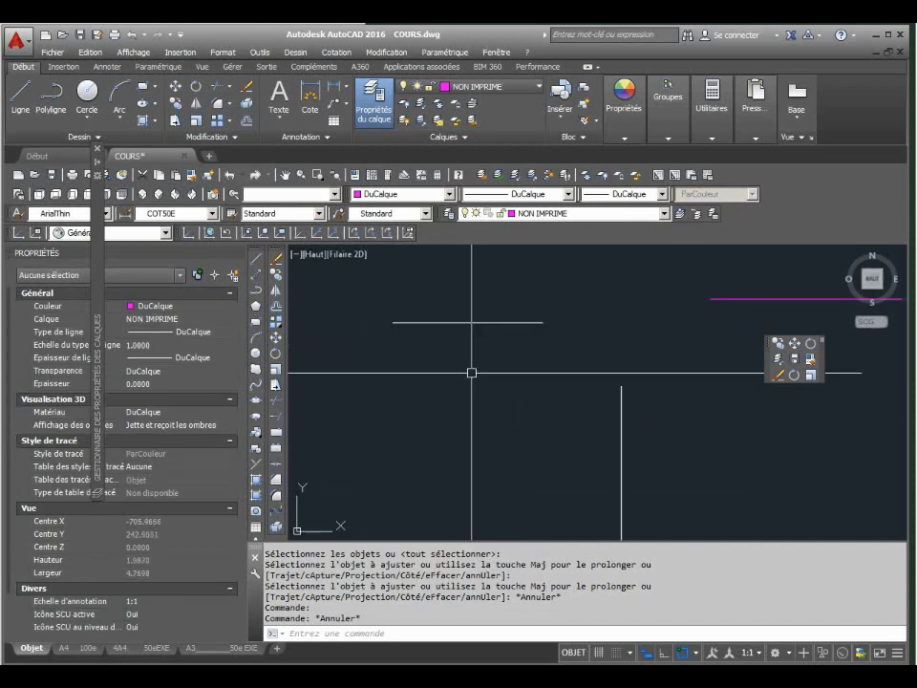
pyautogui.scroll(-2, 471, 373)
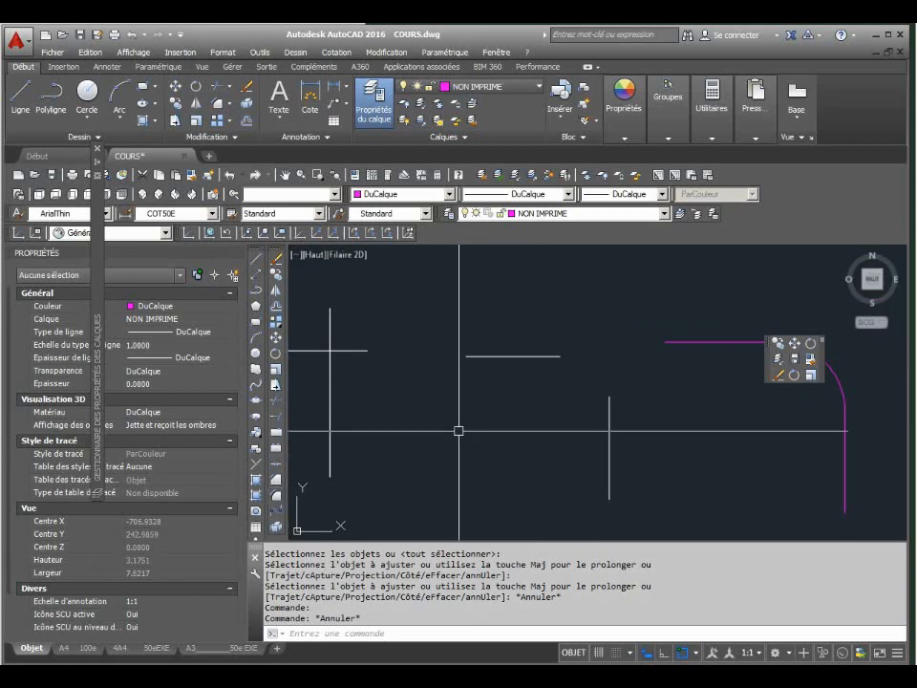
pyautogui.write('RD')
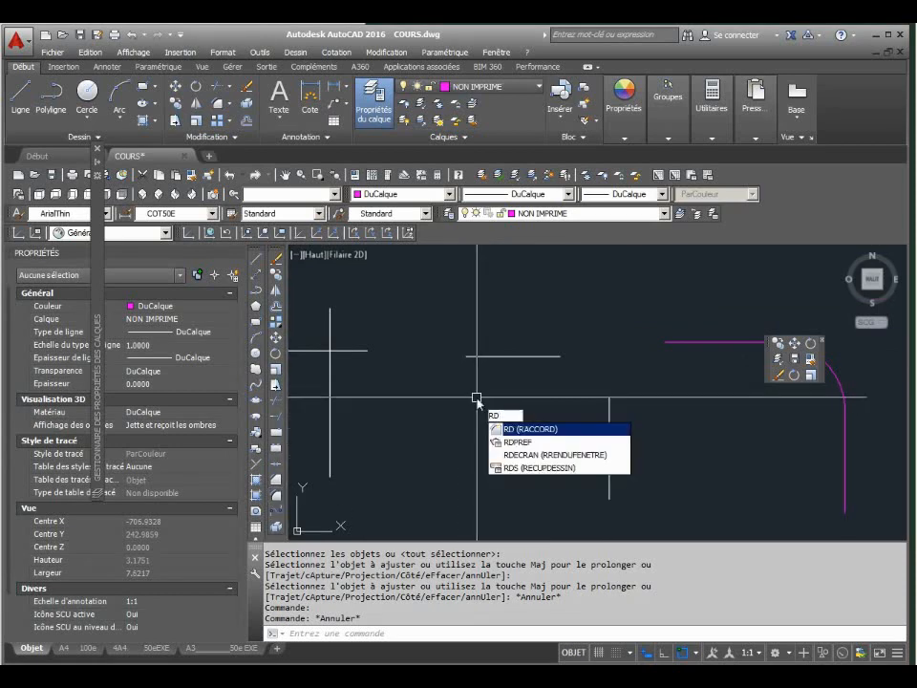
pyautogui.press('Return')
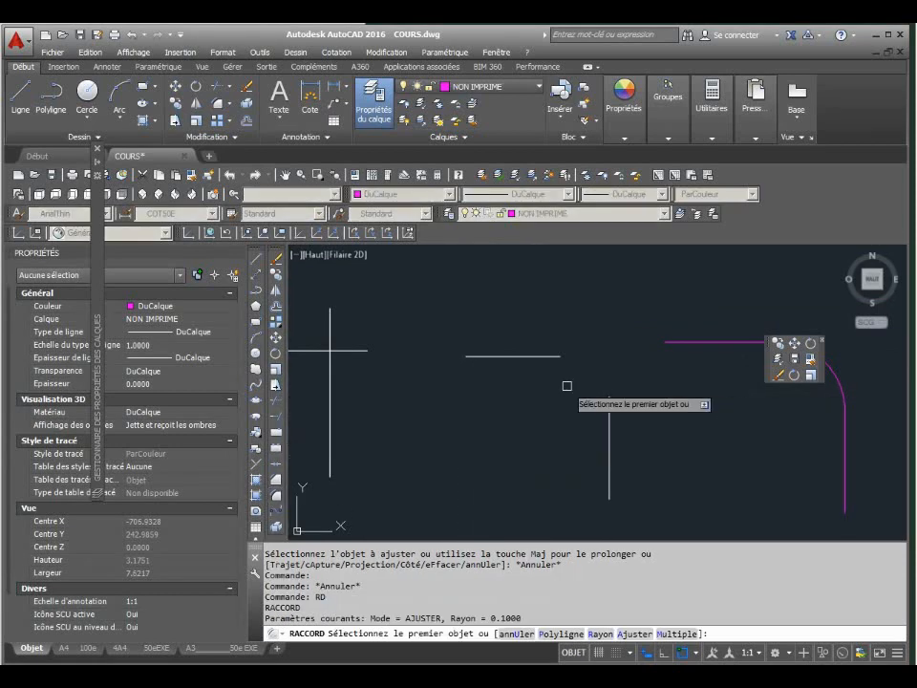
pyautogui.click(524, 356)
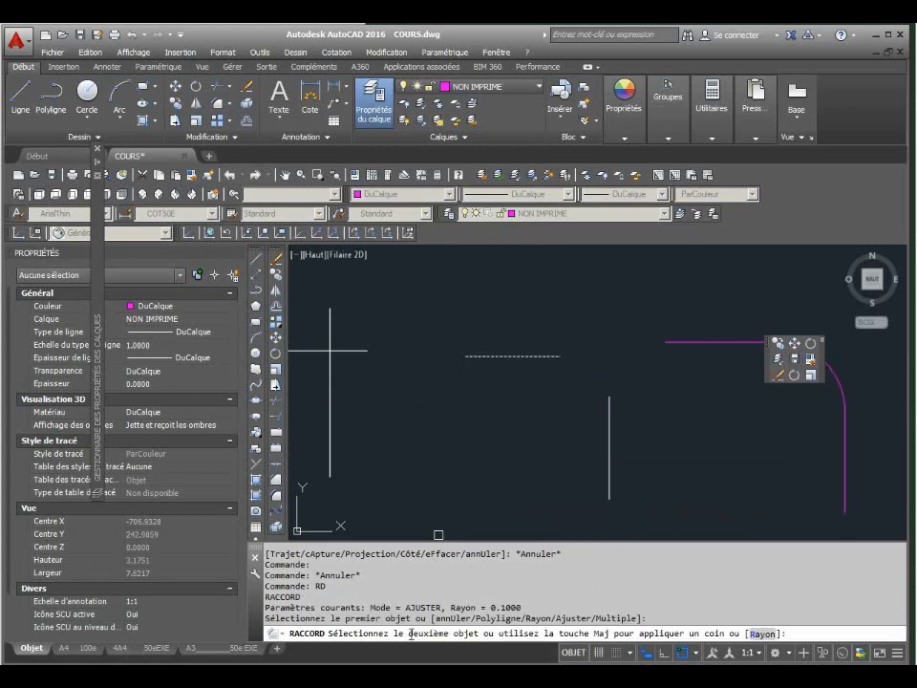
pyautogui.click(610, 420)
pyautogui.scroll(3, 649, 392)
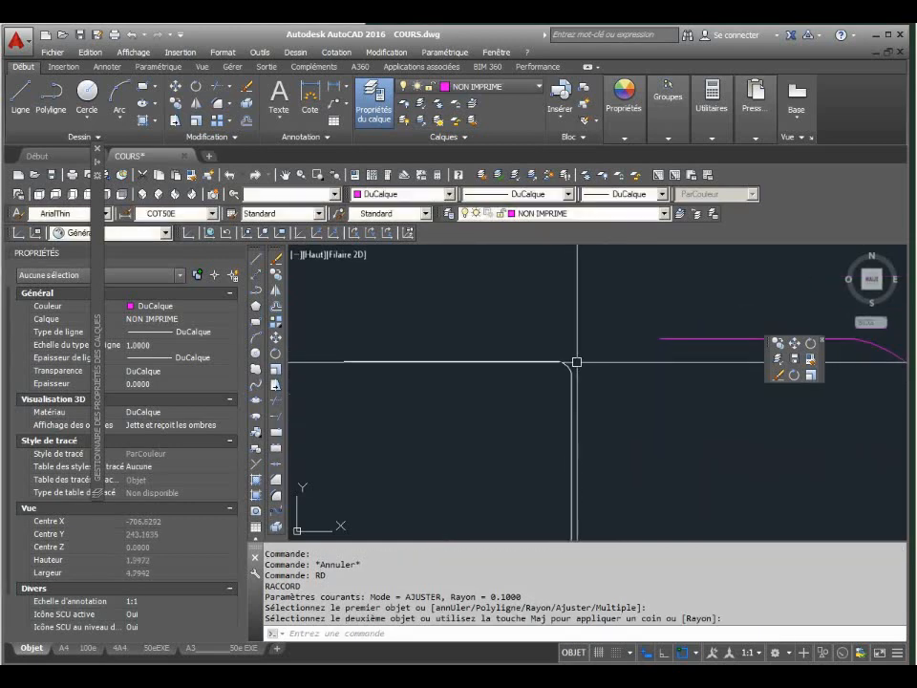
# Undo the fillet between the separated white lines.
pyautogui.write('u')
pyautogui.press('Return')
pyautogui.write('u')
pyautogui.press('Return')
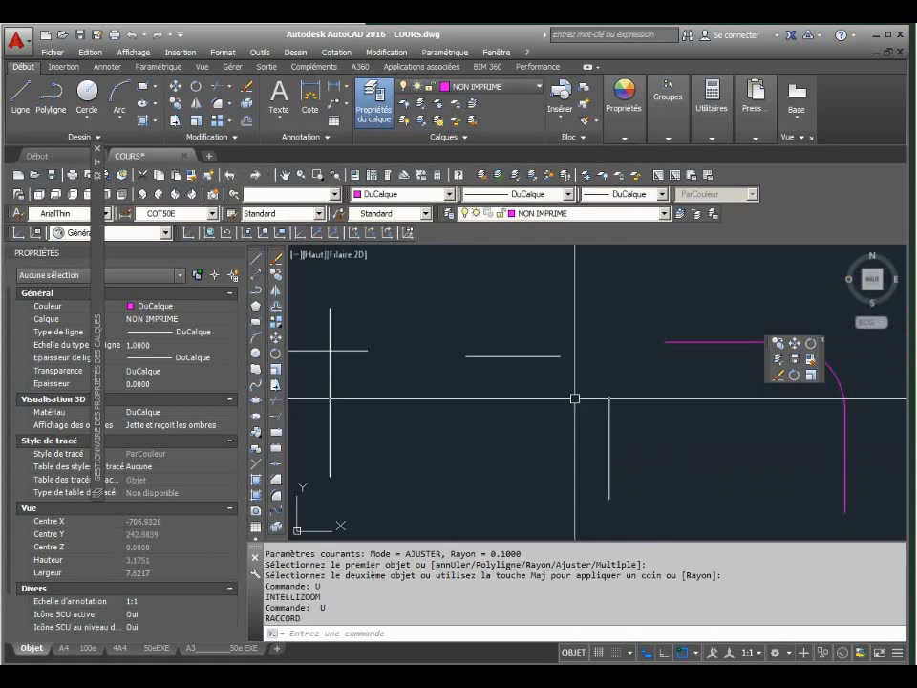
# Fillet the separated white vertical and horizontal lines with a radius of 0.7524.
pyautogui.write('rd')
pyautogui.press('Return')
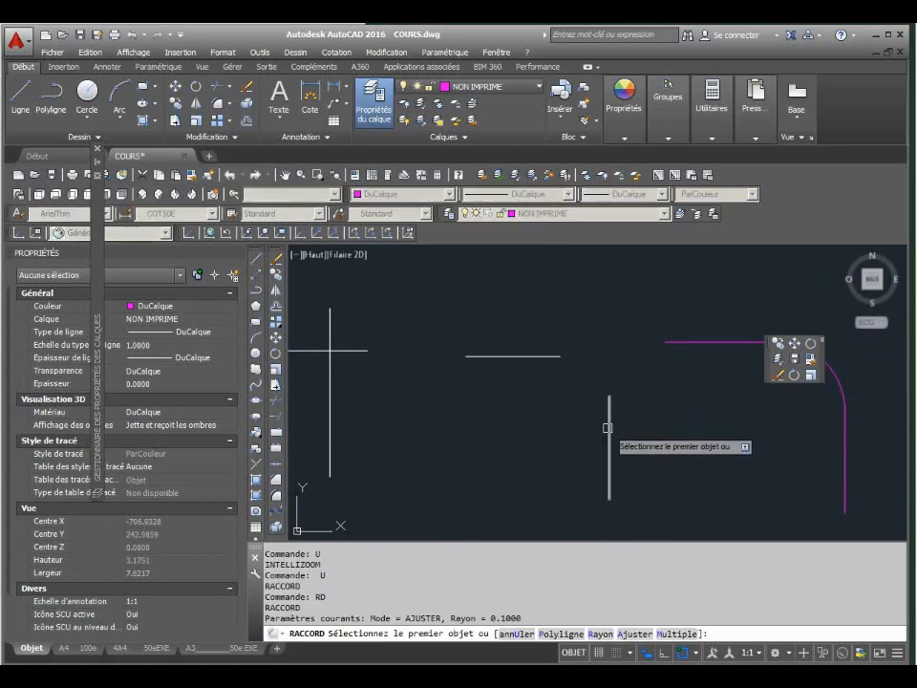
pyautogui.click(608, 427)
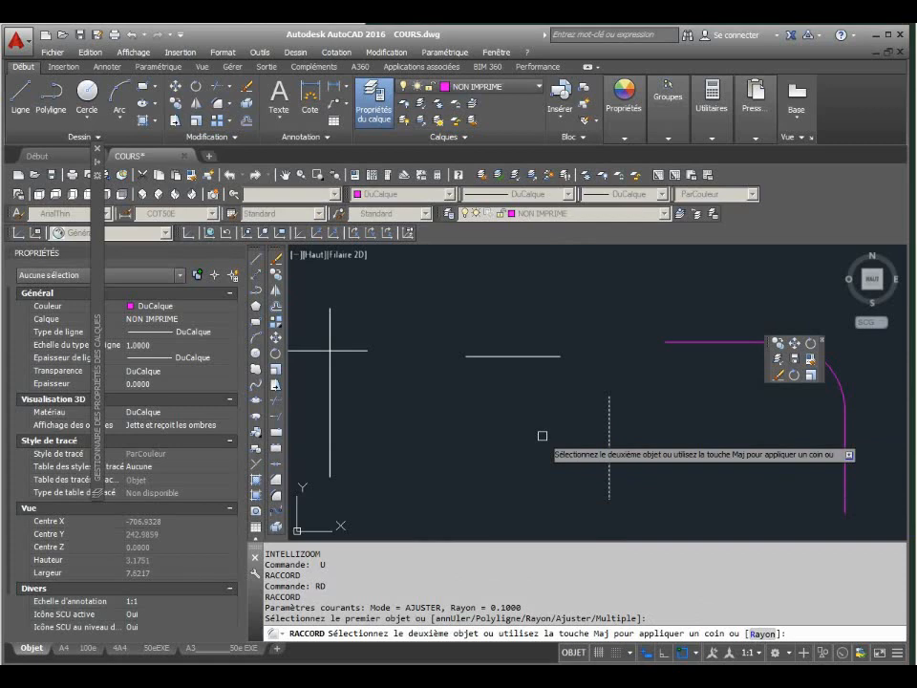
pyautogui.write('r')
pyautogui.press('Return')
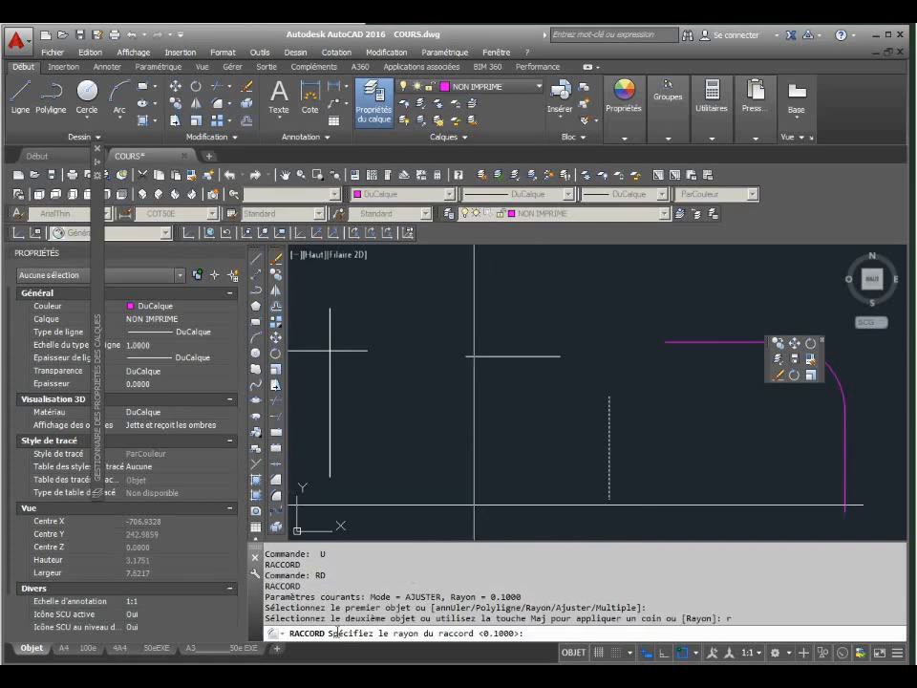
pyautogui.write('.7524')
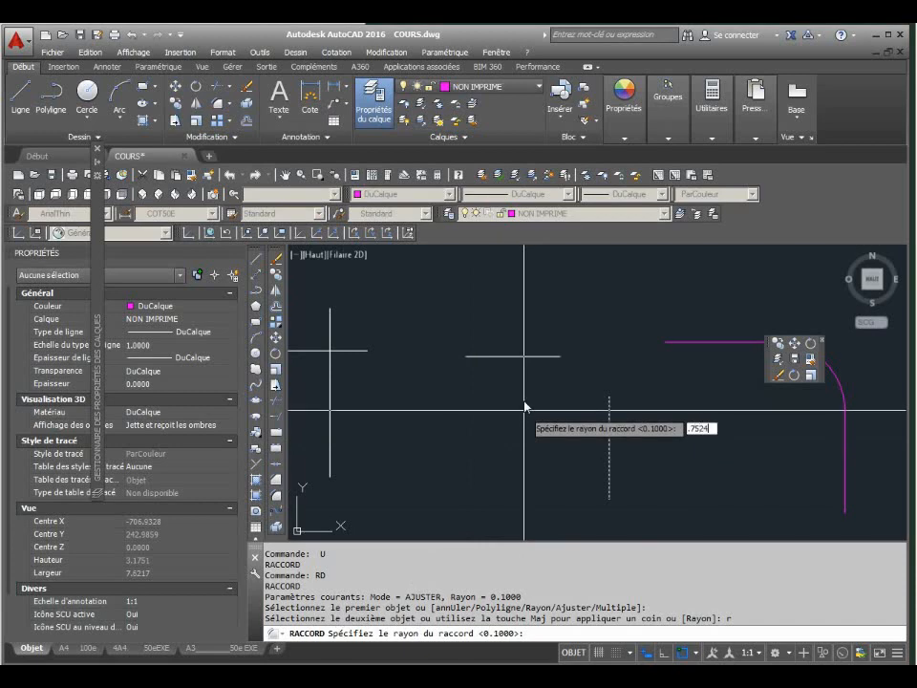
pyautogui.press('Return')
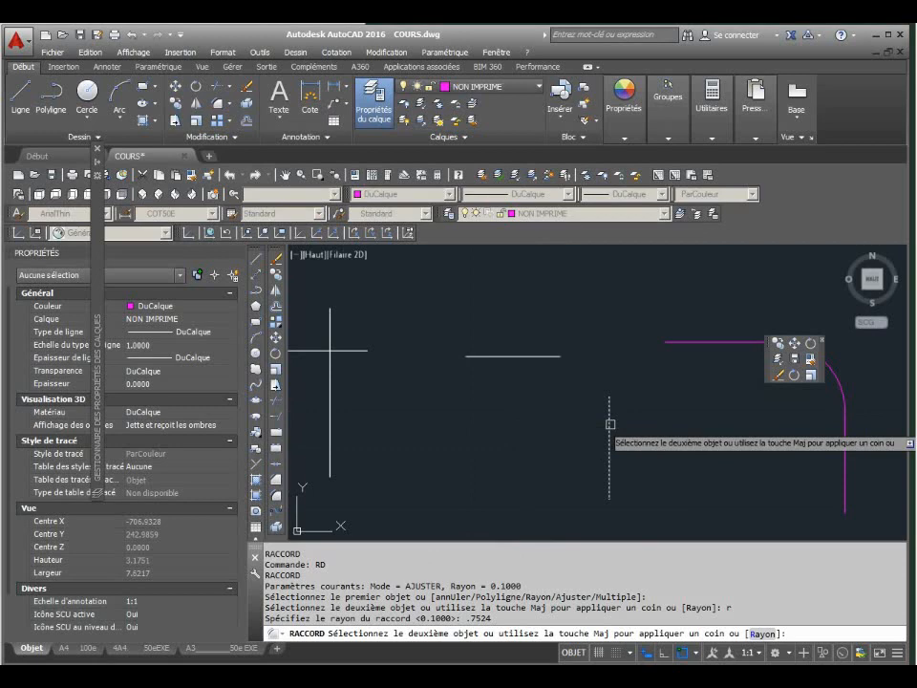
pyautogui.click(546, 357)
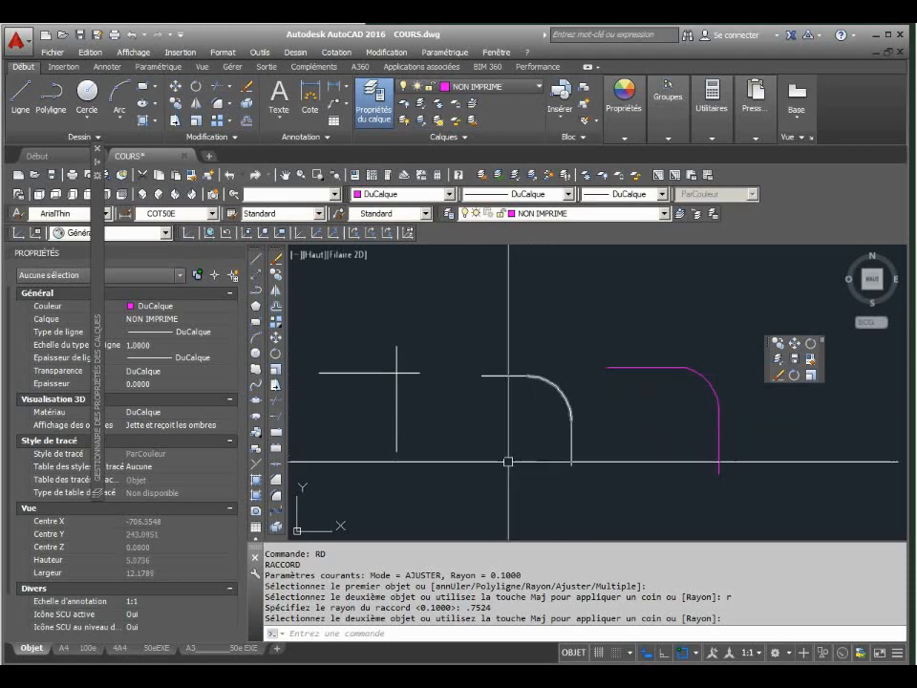
# Fillet the crossing white horizontal and vertical lines, keeping the radius of 0.7524.
pyautogui.press('Return')
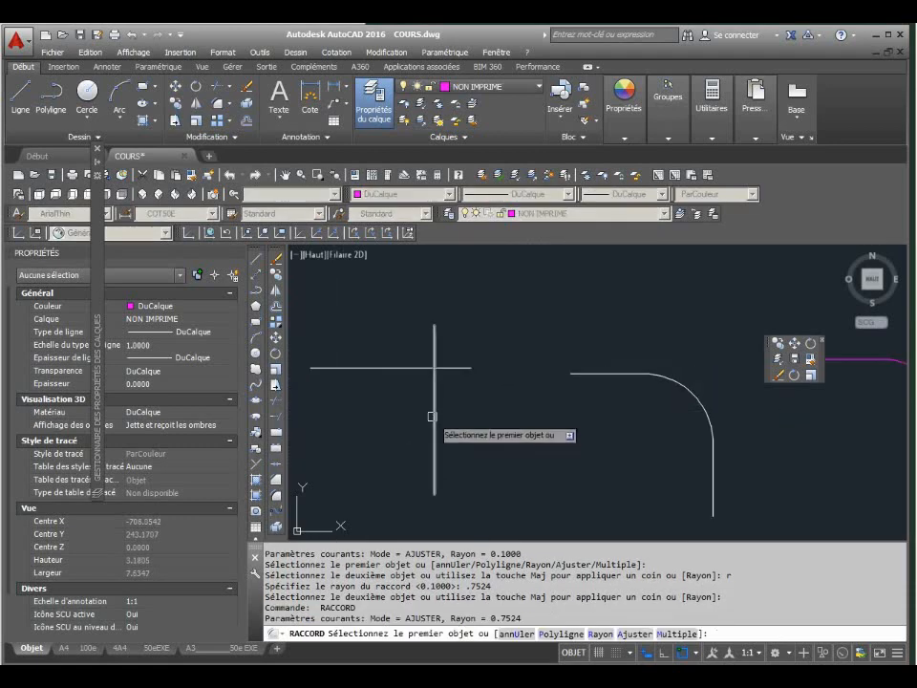
pyautogui.click(404, 369)
pyautogui.click(434, 421)
pyautogui.scroll(-6, 492, 368)
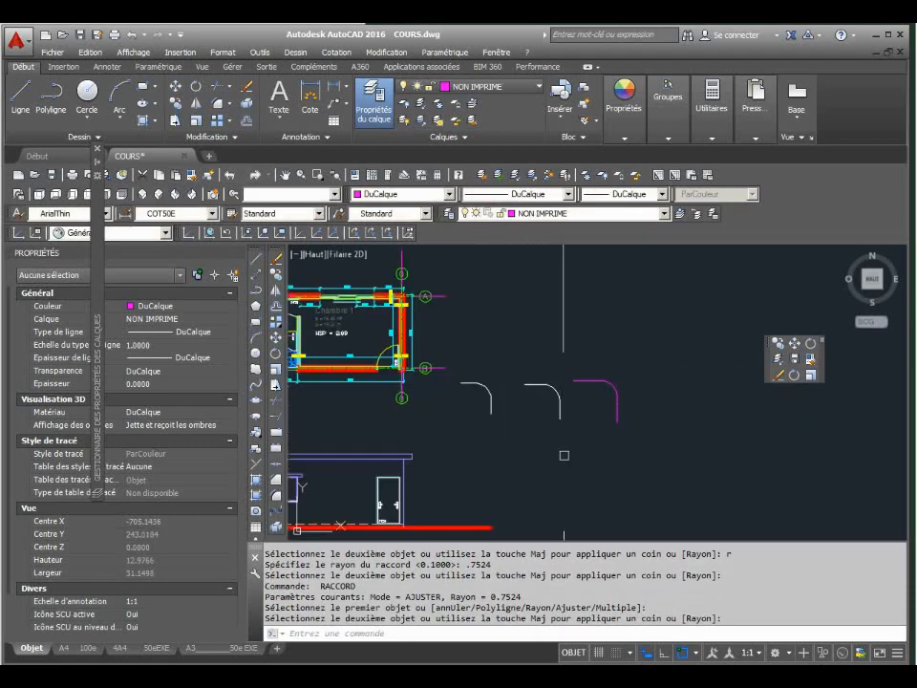
pyautogui.scroll(4, 559, 423)
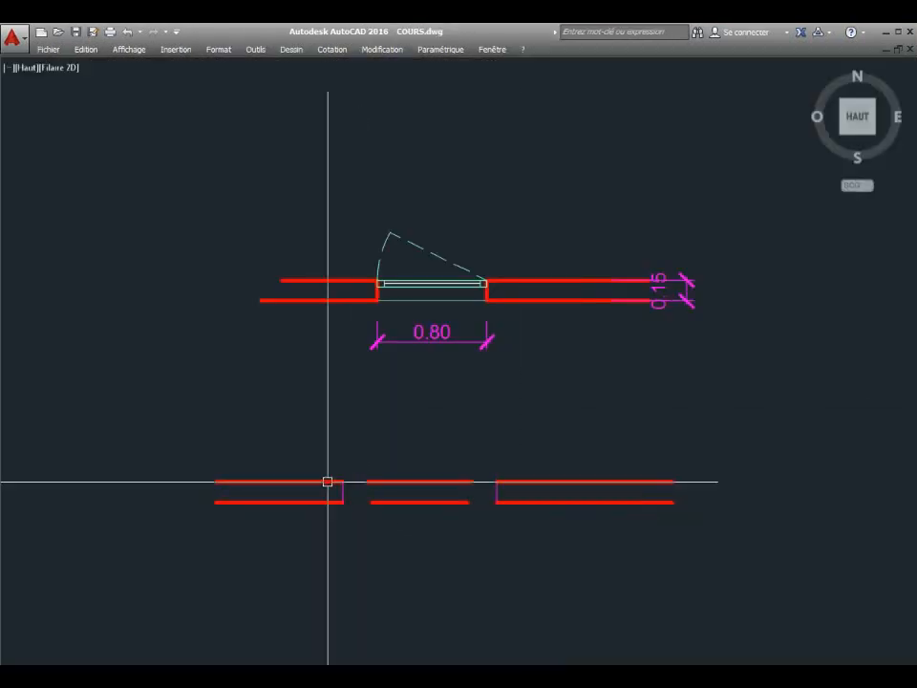
# Match the two magenta jamb lines to the red wall lines and extend both middle wall lines to the jambs on either side.
pyautogui.write('cor')
pyautogui.press('Return')
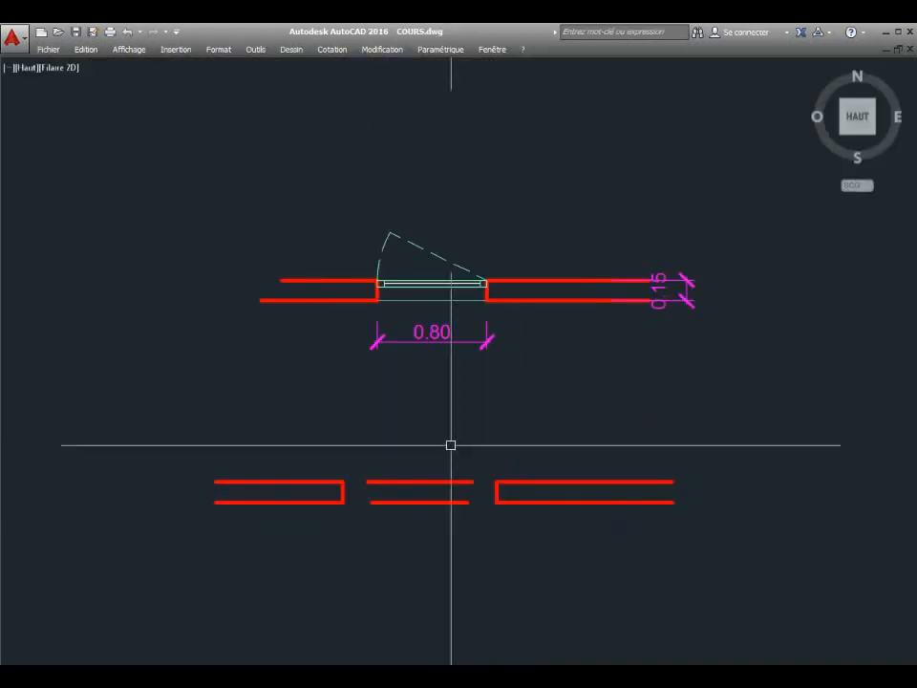
pyautogui.write('pr')
pyautogui.click(451, 481)
pyautogui.click(449, 501)
pyautogui.click(382, 501)
pyautogui.click(384, 482)
# Match the properties of the upper opening's thin threshold line onto the middle lines spanning the lower opening.
pyautogui.write('cor')
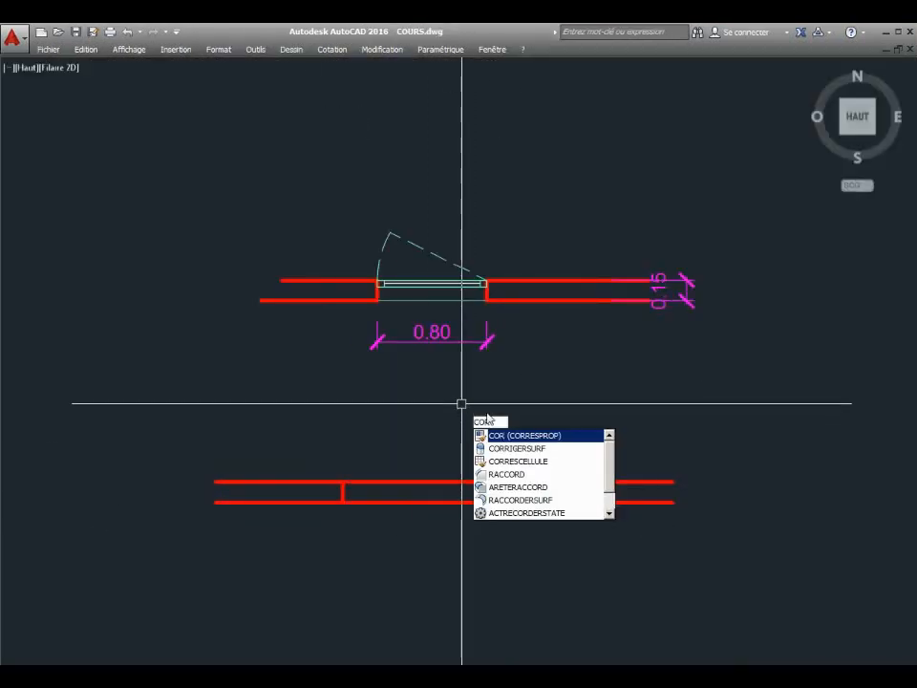
pyautogui.press('Return')
pyautogui.click(439, 301)
pyautogui.click(420, 482)
pyautogui.press('Return')
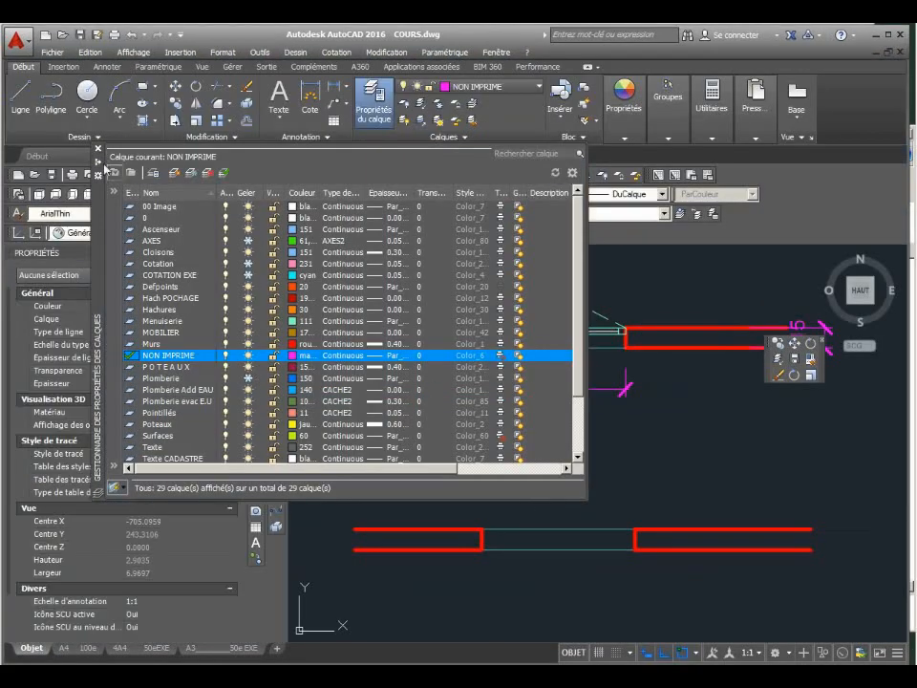
# Assign the line spanning the lower wall opening to the Menuiserie layer.
pyautogui.click(562, 535)
pyautogui.click(574, 213)
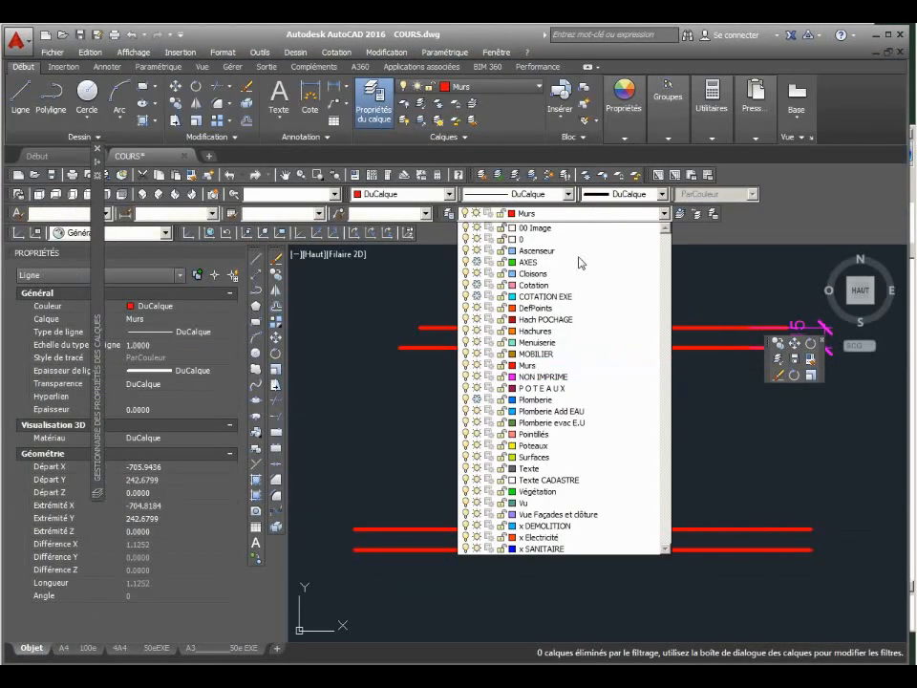
pyautogui.click(543, 377)
# Draw two vertical guide lines from the upper opening's lower corners down past the lower wall, the right one about 1.87 long.
pyautogui.write('l')
pyautogui.press('Return')
pyautogui.click(626, 348)
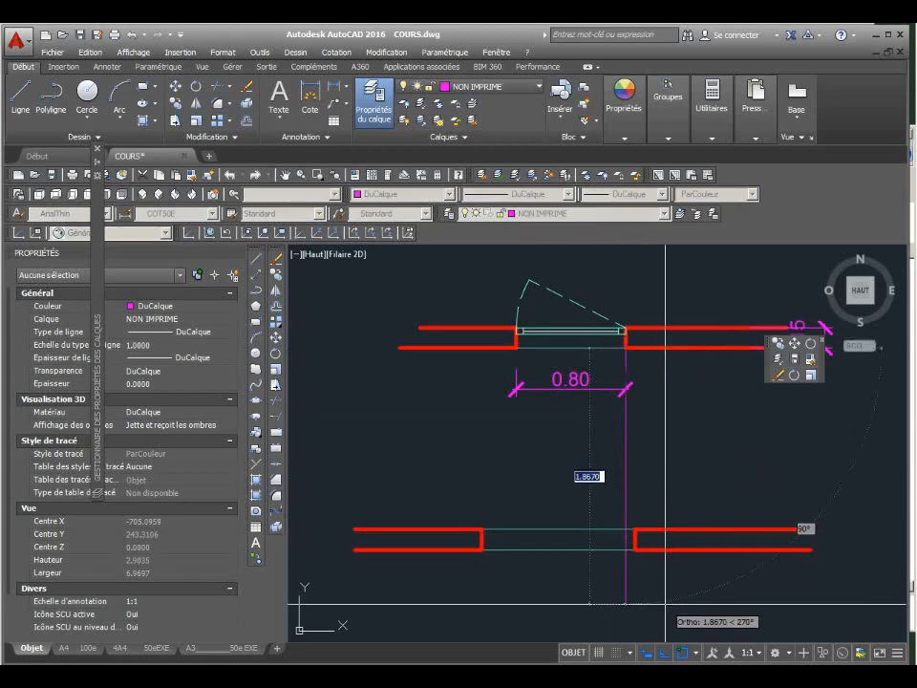
pyautogui.click(665, 603)
pyautogui.press('Return')
pyautogui.press('Return')
pyautogui.click(517, 348)
pyautogui.click(547, 614)
pyautogui.press('Return')
# Stretch the lower opening's jambs onto the vertical guide lines, starting with the right jamb.
pyautogui.moveTo(660, 569); pyautogui.dragTo(622, 518)
pyautogui.click(636, 529)
pyautogui.click(626, 529)
pyautogui.moveTo(492, 566); pyautogui.dragTo(467, 518)
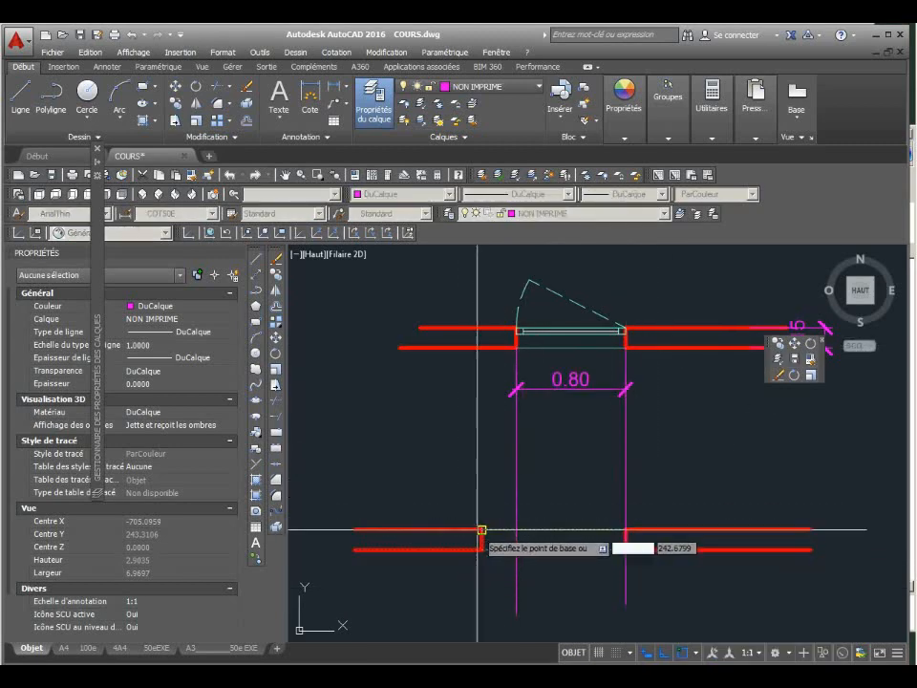